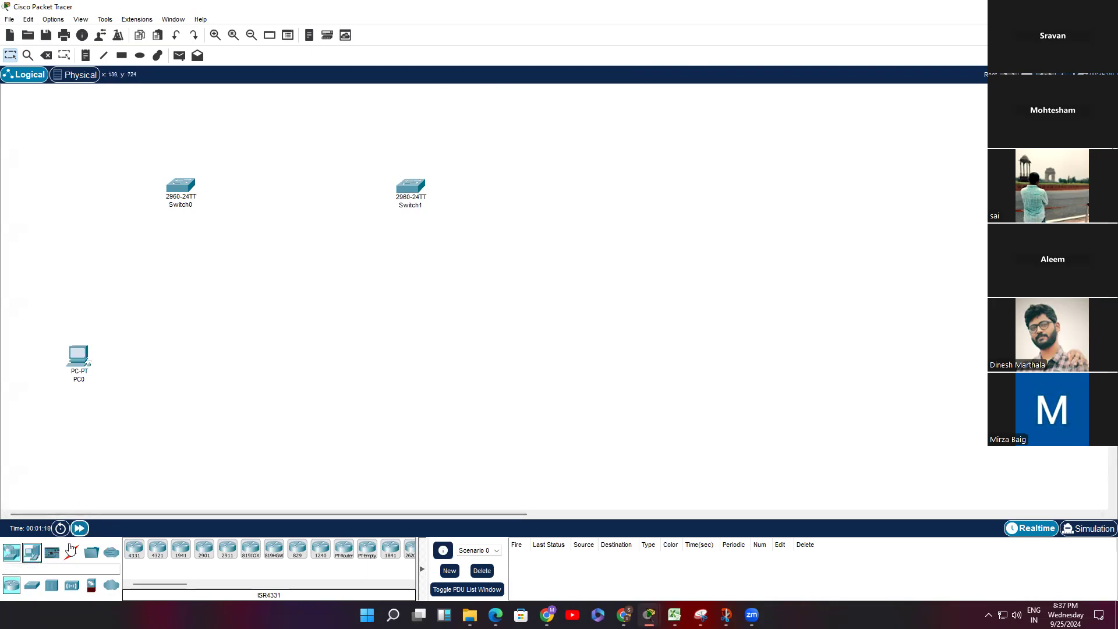
Place three more PCs in a row beside PC0, below Switch0.
{"action": "left_click", "coordinate": [32, 552]}
{"action": "left_click", "coordinate": [134, 548]}
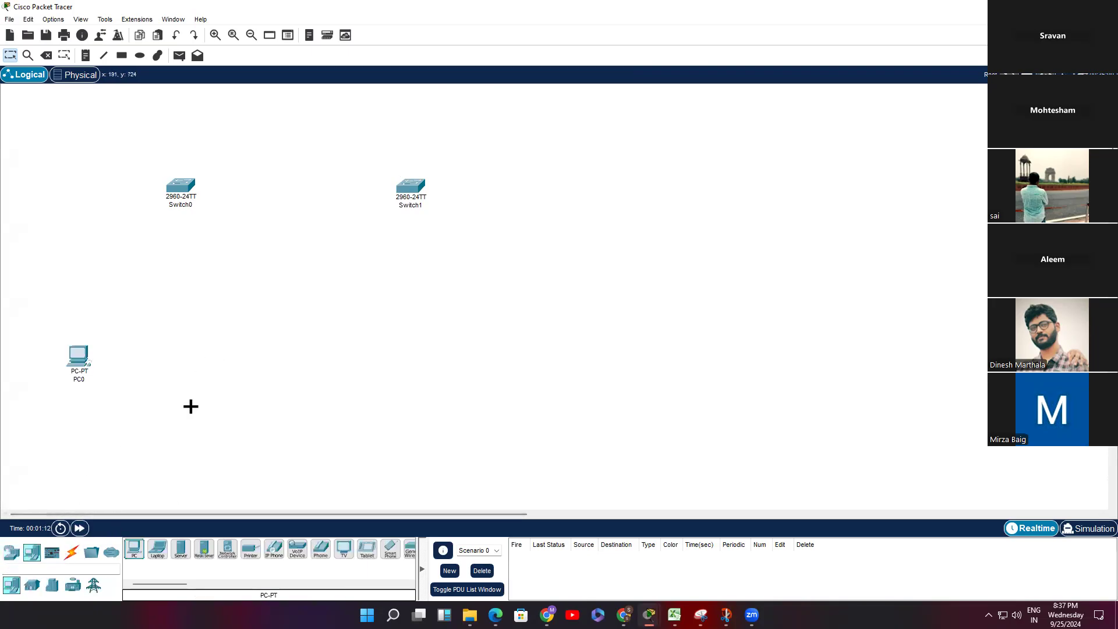
{"action": "left_click", "coordinate": [158, 352]}
{"action": "left_click", "coordinate": [133, 548], "text": "ctrl"}
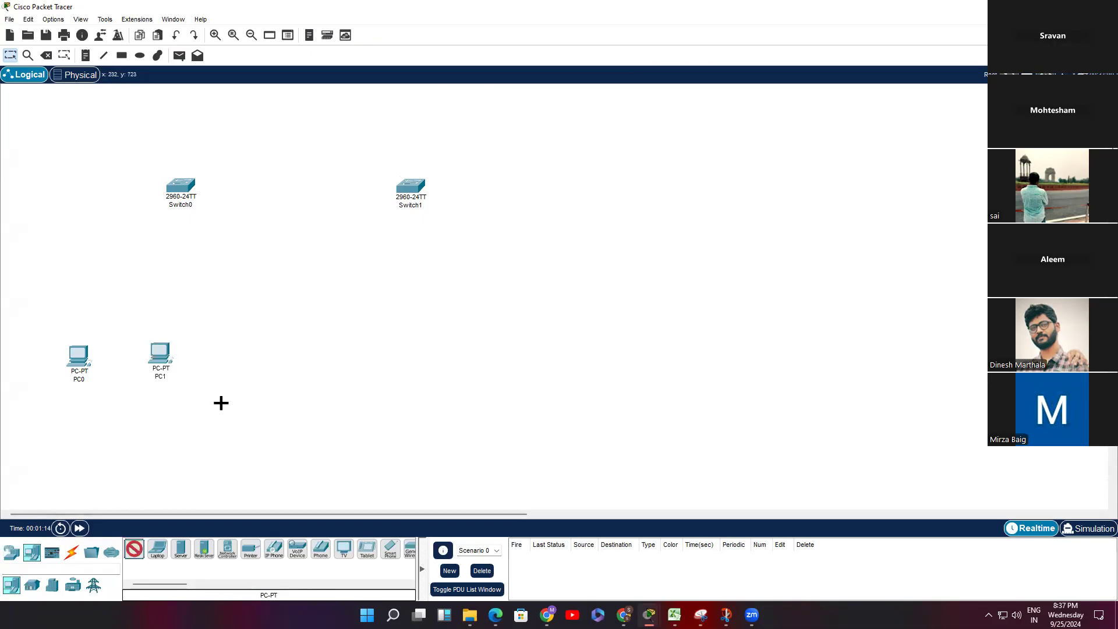
{"action": "left_click", "coordinate": [231, 354]}
{"action": "left_click", "coordinate": [300, 350]}
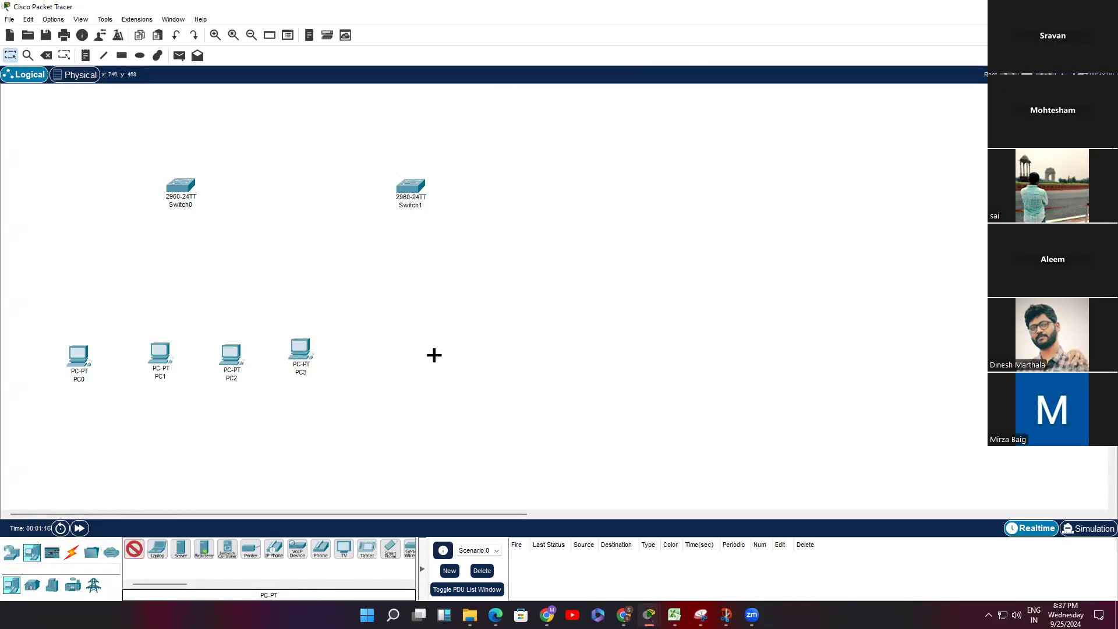
Place four PCs in a row below and to the right of Switch1.
{"action": "left_click", "coordinate": [411, 350]}
{"action": "left_click", "coordinate": [462, 351]}
{"action": "left_click", "coordinate": [533, 348]}
{"action": "left_click", "coordinate": [576, 349]}
{"action": "left_click", "coordinate": [134, 550]}
Connect Switch0 to PC0 with an automatically chosen cable type.
{"action": "left_click", "coordinate": [72, 552]}
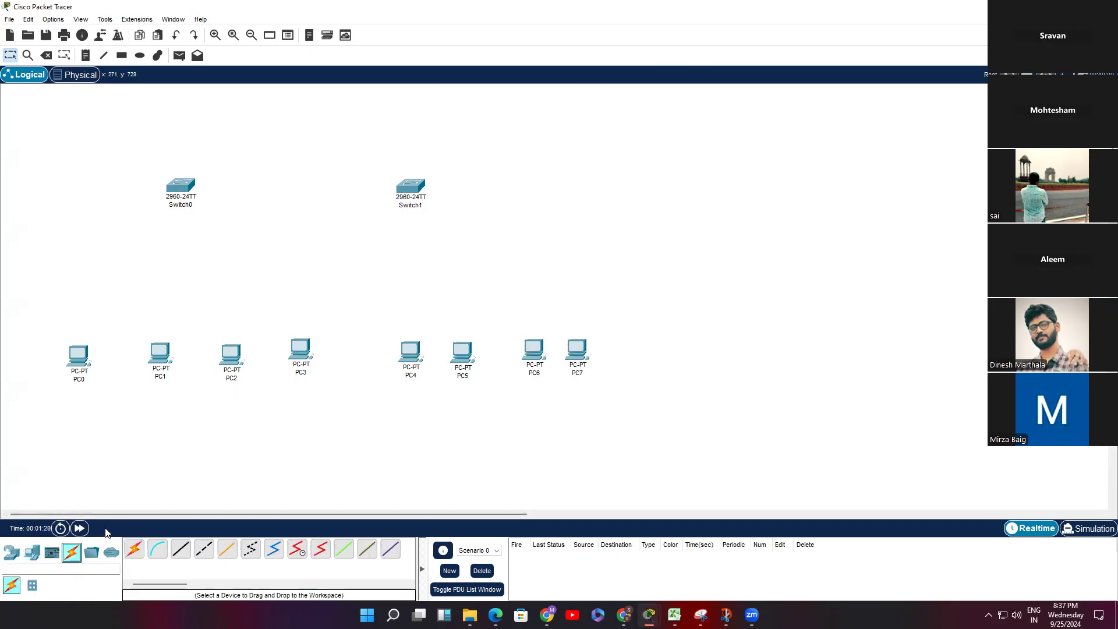
{"action": "left_click", "coordinate": [134, 549], "text": "ctrl"}
{"action": "left_click", "coordinate": [181, 184]}
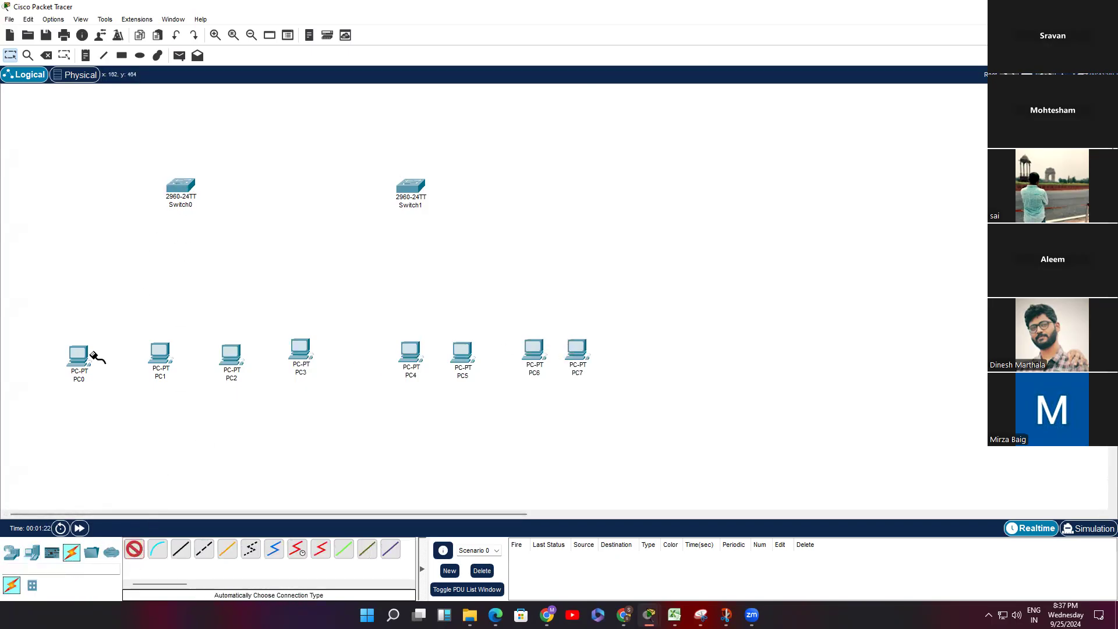
{"action": "left_click", "coordinate": [78, 356]}
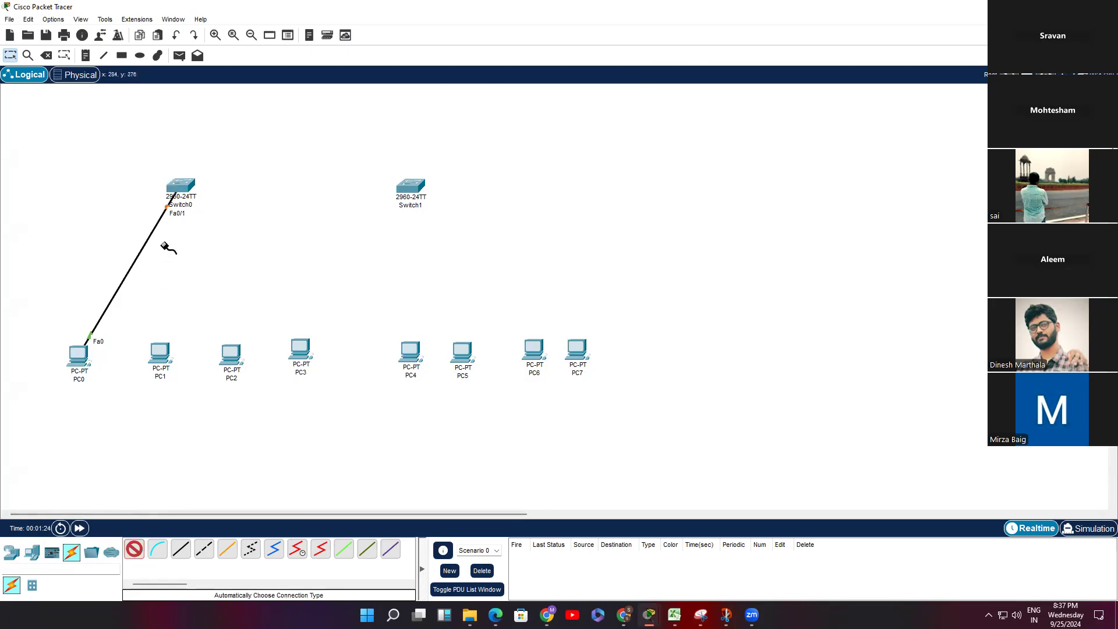
{"action": "left_click", "coordinate": [134, 548]}
Examine the router, end device, switch and cable types available in the device library.
{"action": "left_click", "coordinate": [12, 555]}
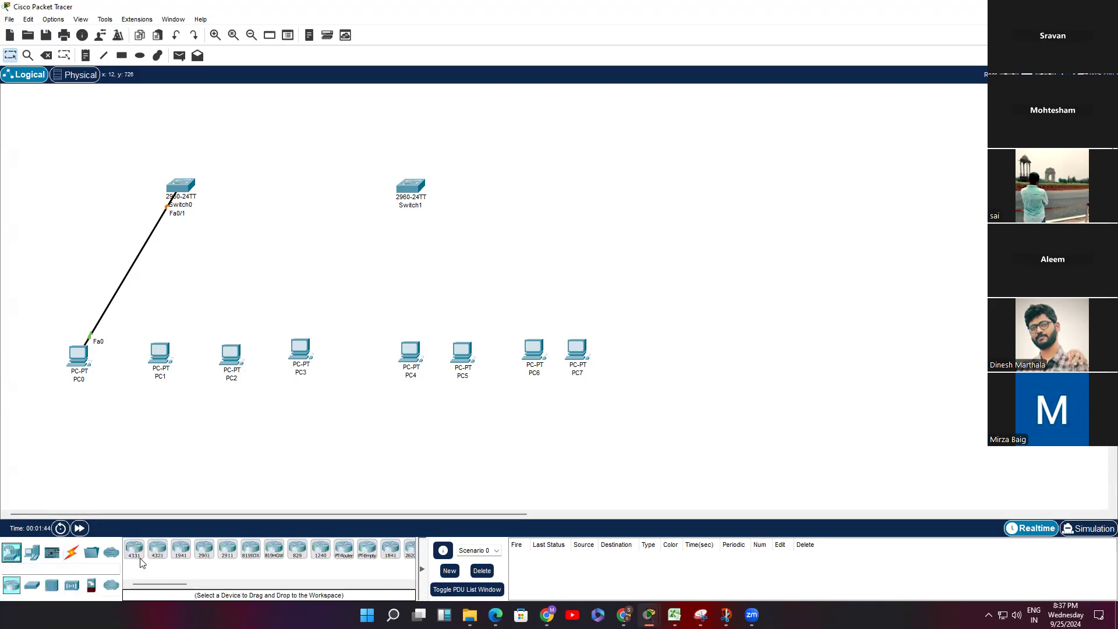
{"action": "mouse_move", "coordinate": [144, 584]}
{"action": "left_mouse_down"}
{"action": "mouse_move", "coordinate": [172, 585]}
{"action": "mouse_move", "coordinate": [144, 587]}
{"action": "left_mouse_up"}
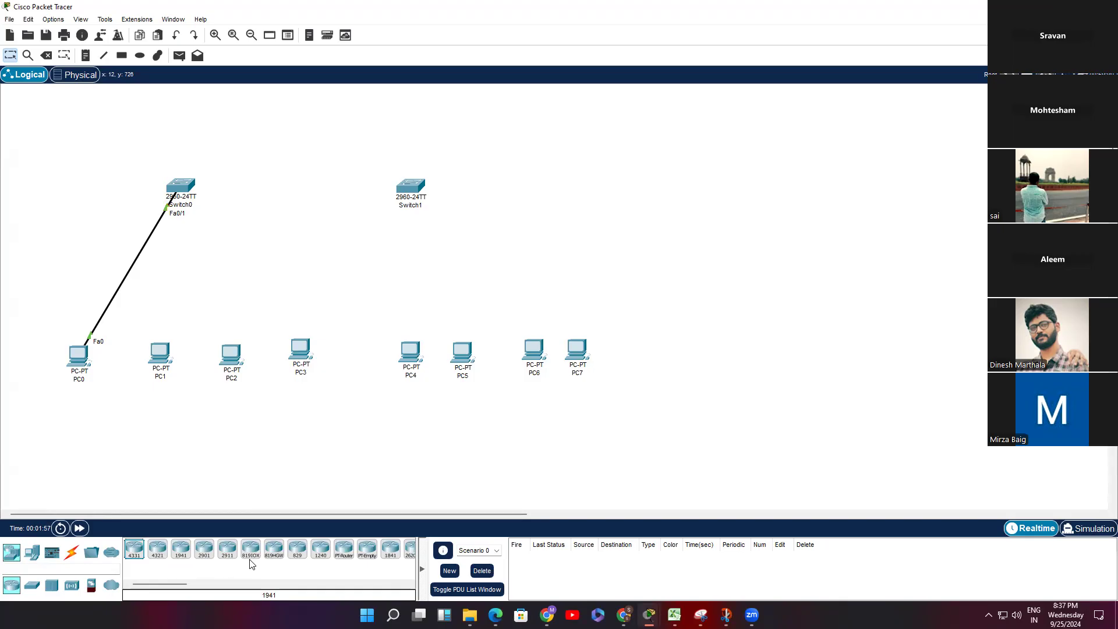
{"action": "mouse_move", "coordinate": [169, 582]}
{"action": "left_mouse_down"}
{"action": "mouse_move", "coordinate": [187, 583]}
{"action": "mouse_move", "coordinate": [166, 581]}
{"action": "left_mouse_up"}
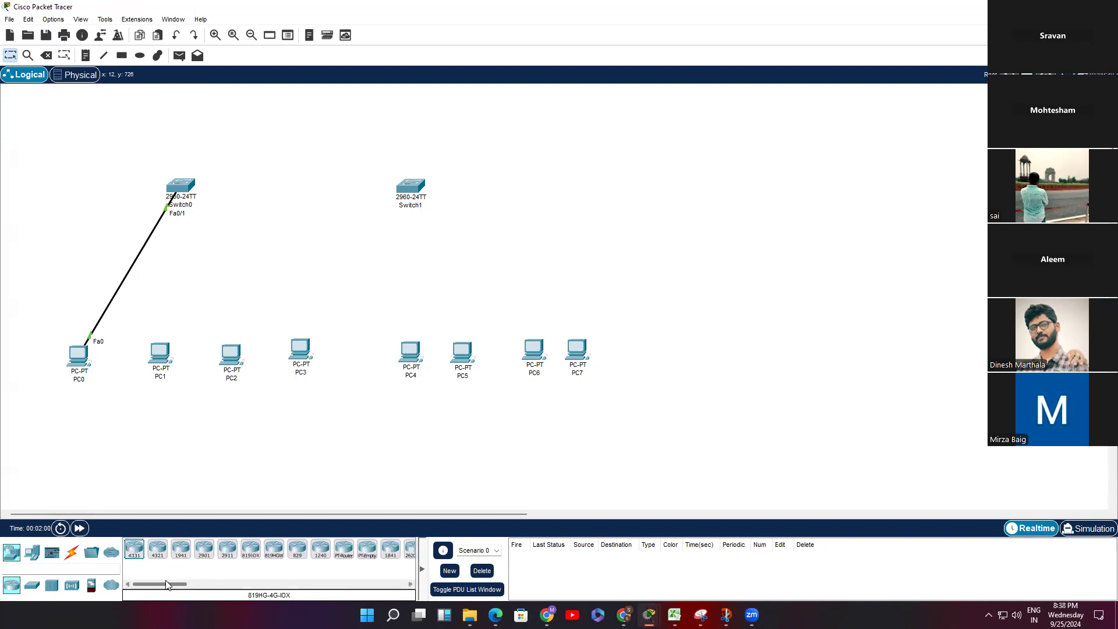
{"action": "left_click", "coordinate": [32, 551]}
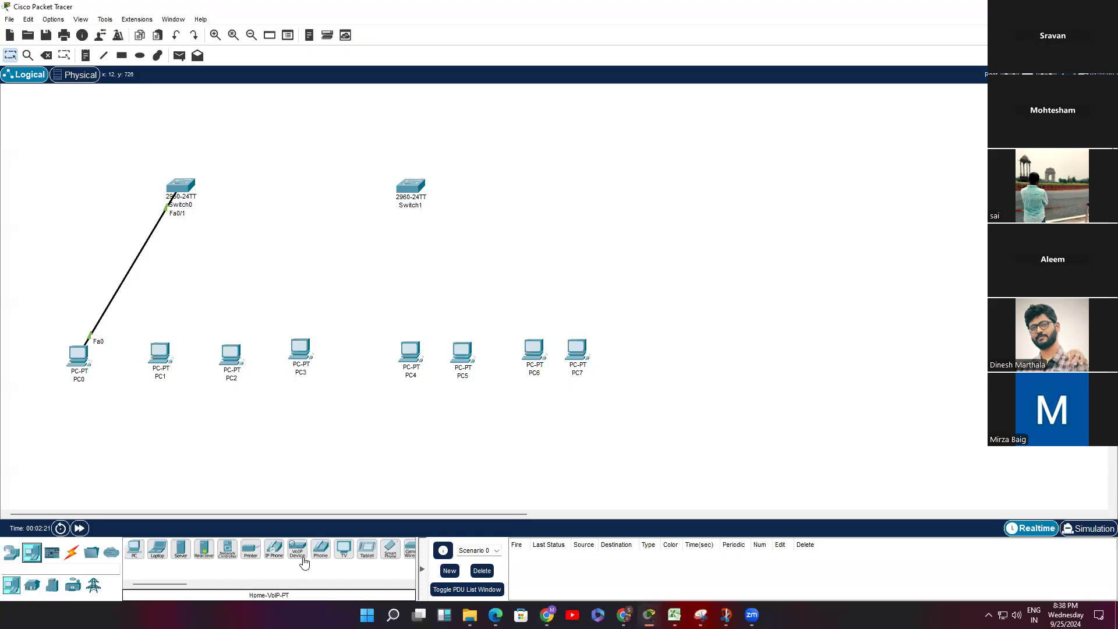
{"action": "left_click_drag", "start_coordinate": [164, 585], "coordinate": [178, 586]}
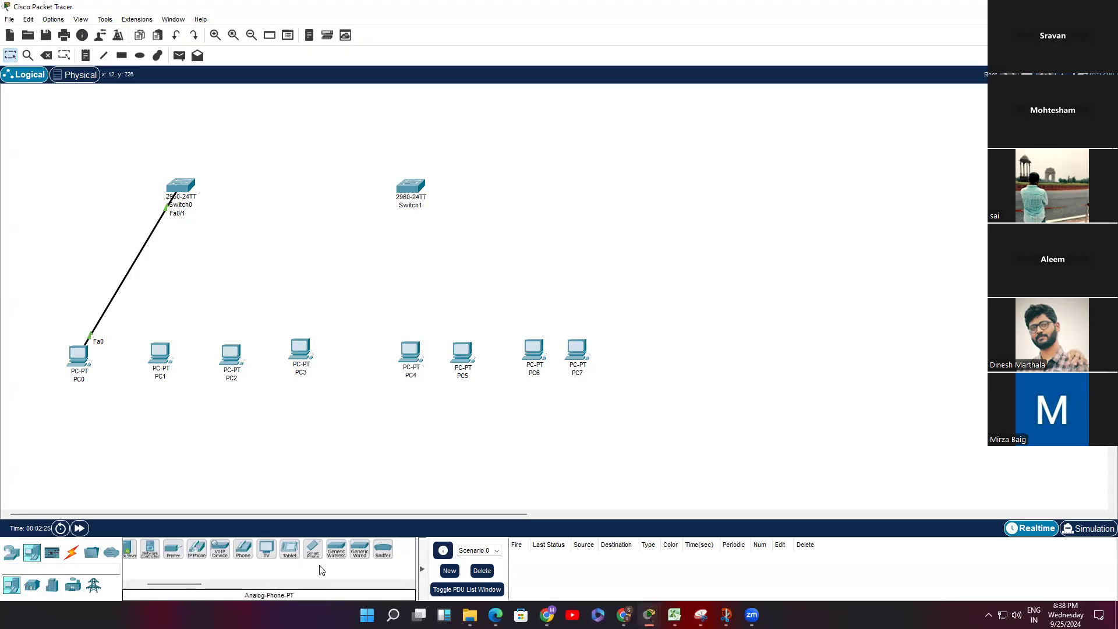
{"action": "left_click_drag", "start_coordinate": [180, 585], "coordinate": [166, 586]}
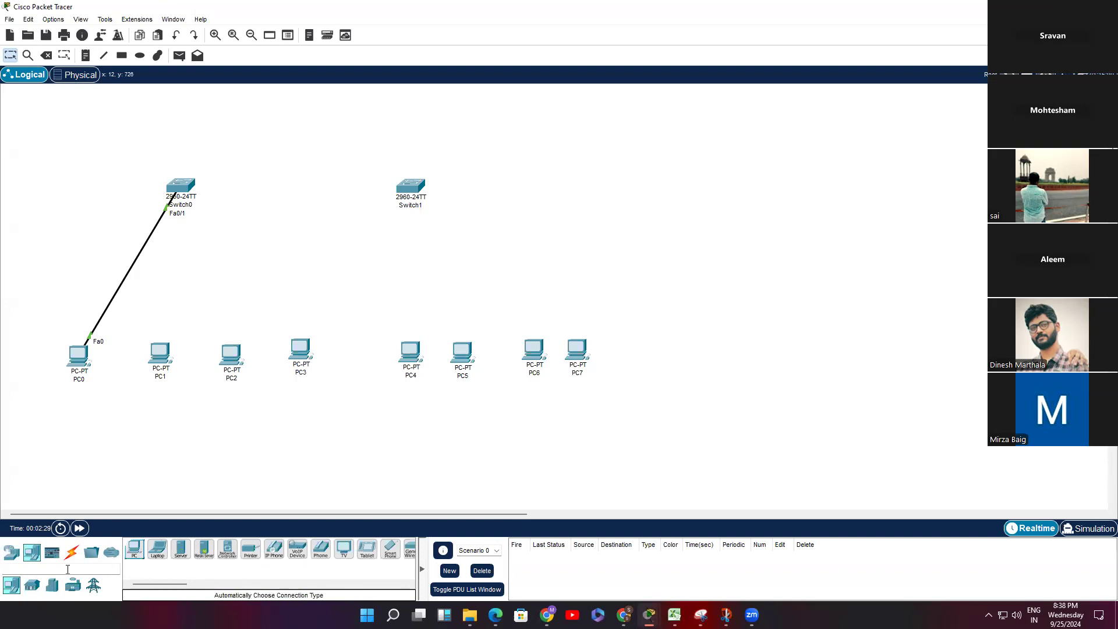
{"action": "left_click", "coordinate": [6, 556]}
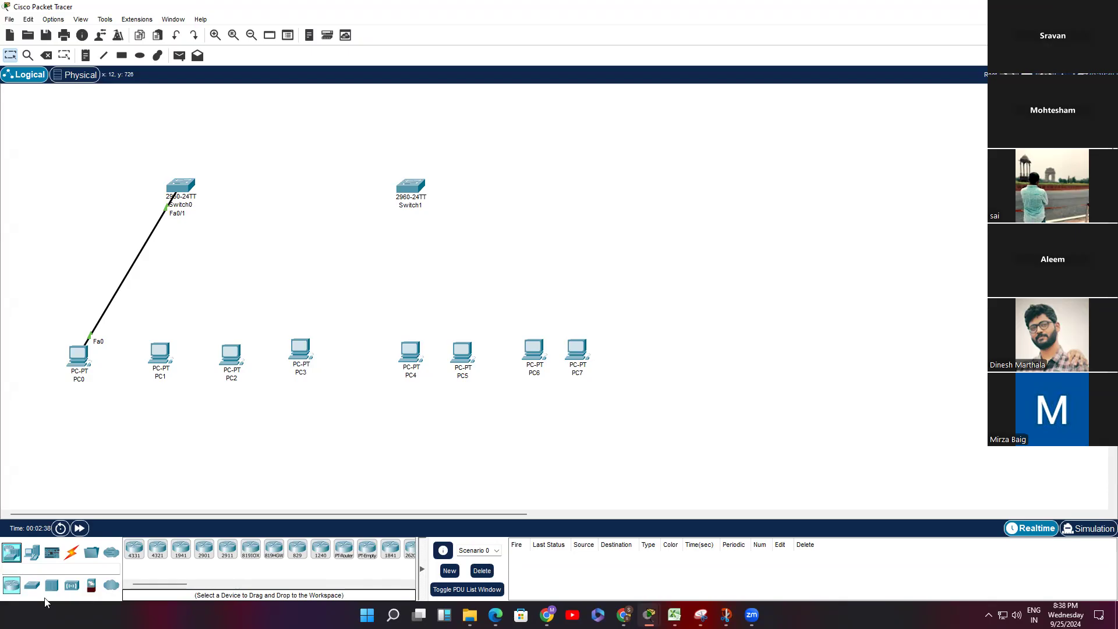
{"action": "left_click", "coordinate": [11, 585]}
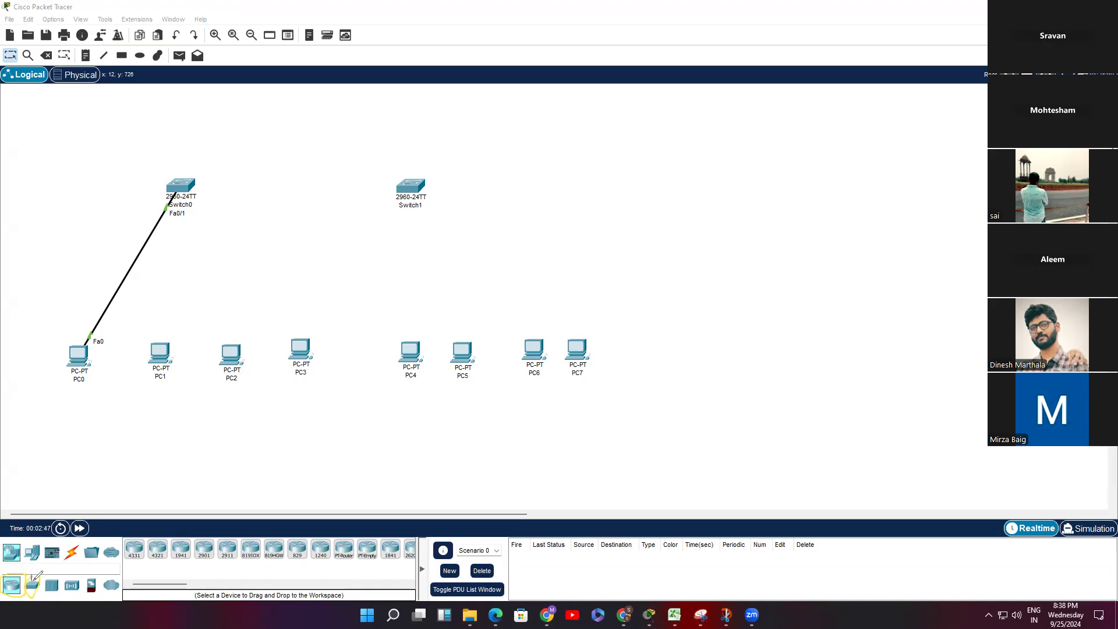
{"action": "left_click_drag", "start_coordinate": [33, 580], "coordinate": [50, 563]}
{"action": "left_click", "coordinate": [35, 588]}
{"action": "left_click_drag", "start_coordinate": [134, 548], "coordinate": [205, 550]}
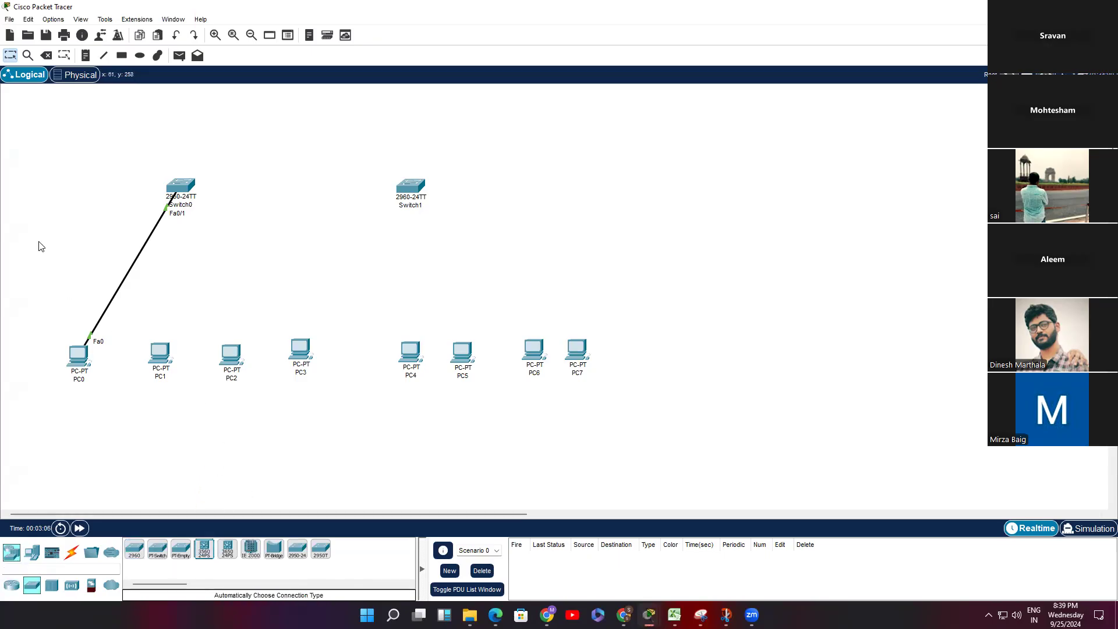
{"action": "left_click", "coordinate": [71, 550]}
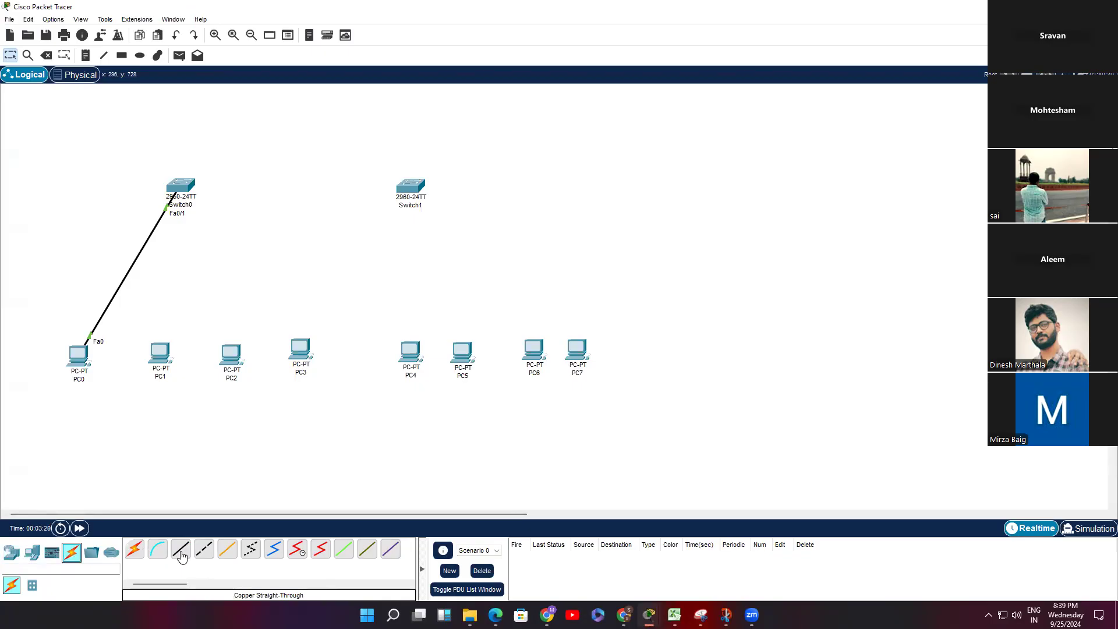
Place a 4331 router to the right of Switch1 and a 2960 switch beside the router.
{"action": "left_click", "coordinate": [11, 552]}
{"action": "left_click", "coordinate": [134, 548]}
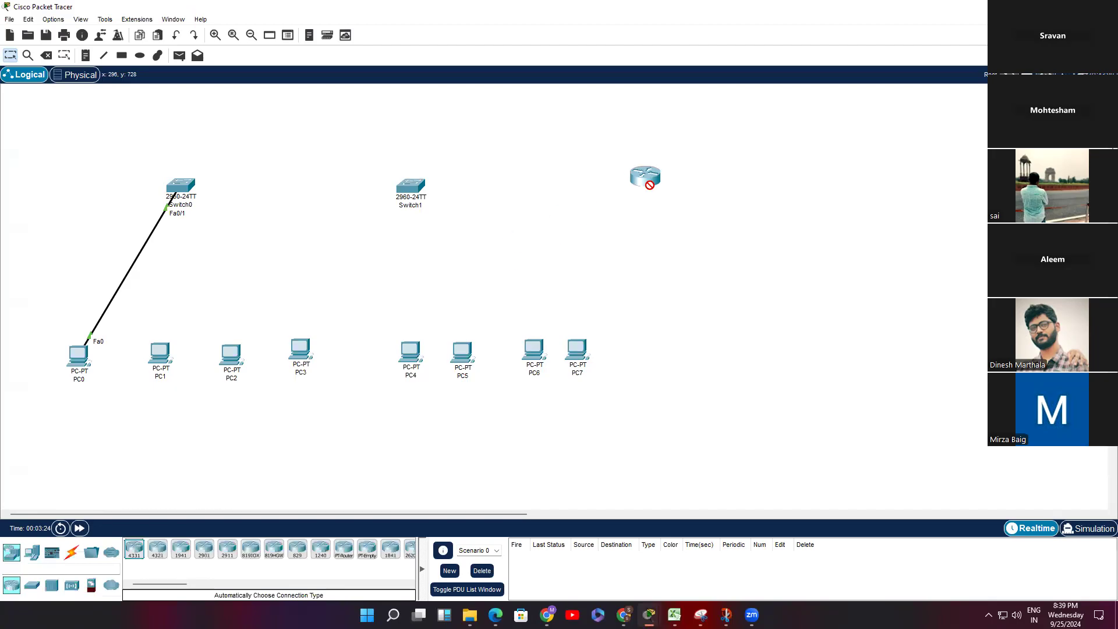
{"action": "left_click", "coordinate": [691, 156]}
{"action": "left_click", "coordinate": [32, 584]}
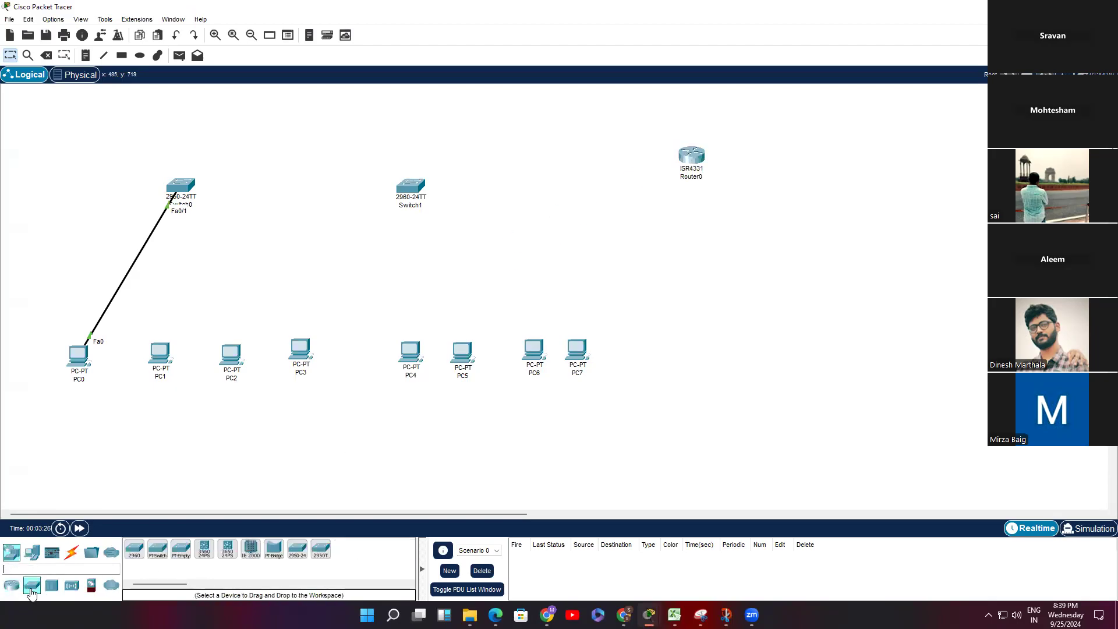
{"action": "left_click", "coordinate": [134, 550]}
{"action": "left_click", "coordinate": [827, 174]}
{"action": "left_click", "coordinate": [71, 551]}
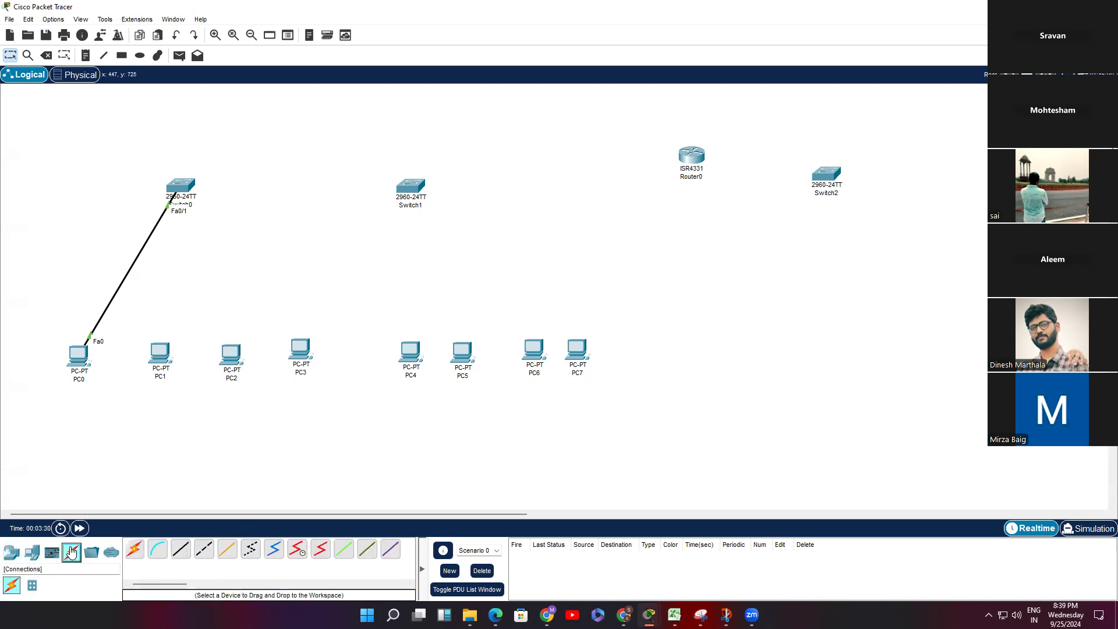
{"action": "left_click", "coordinate": [180, 554]}
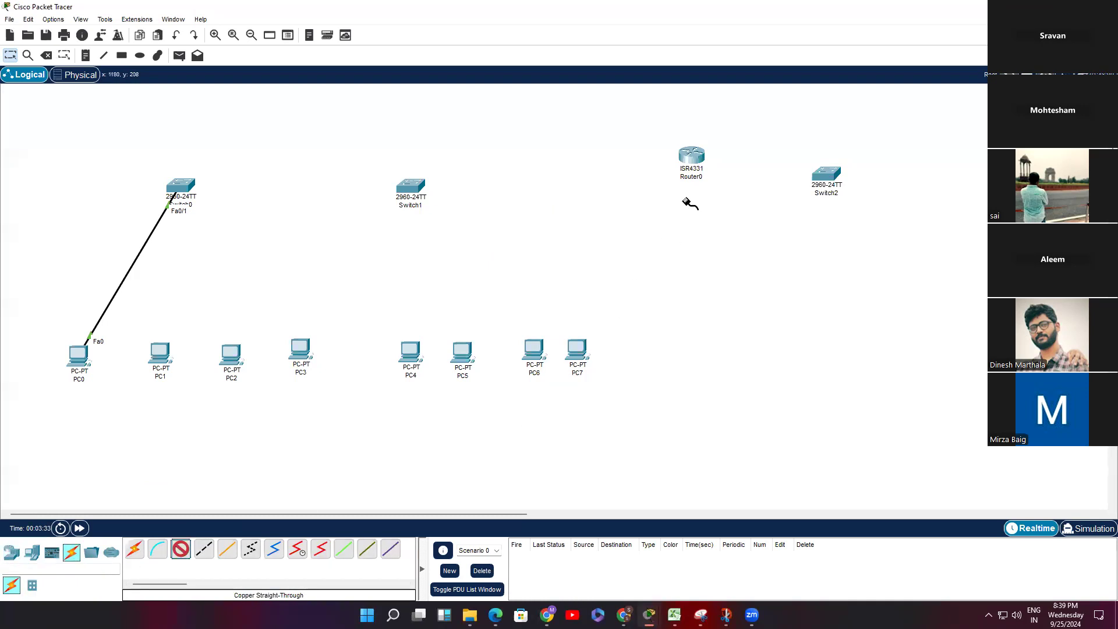
{"action": "left_click", "coordinate": [693, 156]}
{"action": "key", "text": "Escape"}
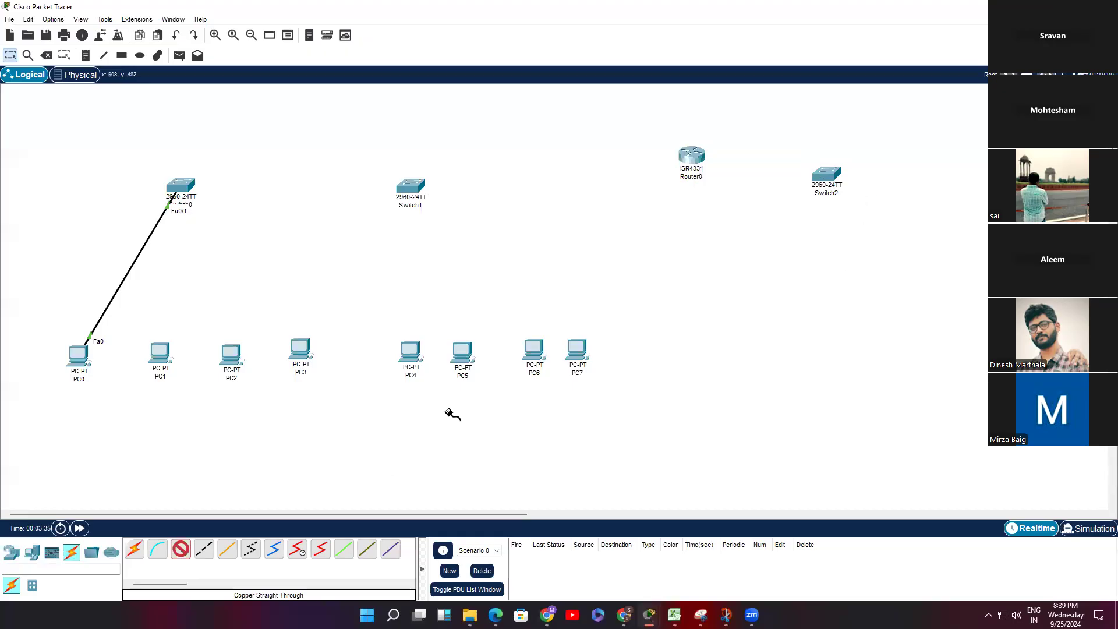
Connect Router0 to Switch2 with an automatically chosen cable type.
{"action": "left_click", "coordinate": [134, 552]}
{"action": "left_click", "coordinate": [691, 156]}
{"action": "left_click", "coordinate": [826, 174]}
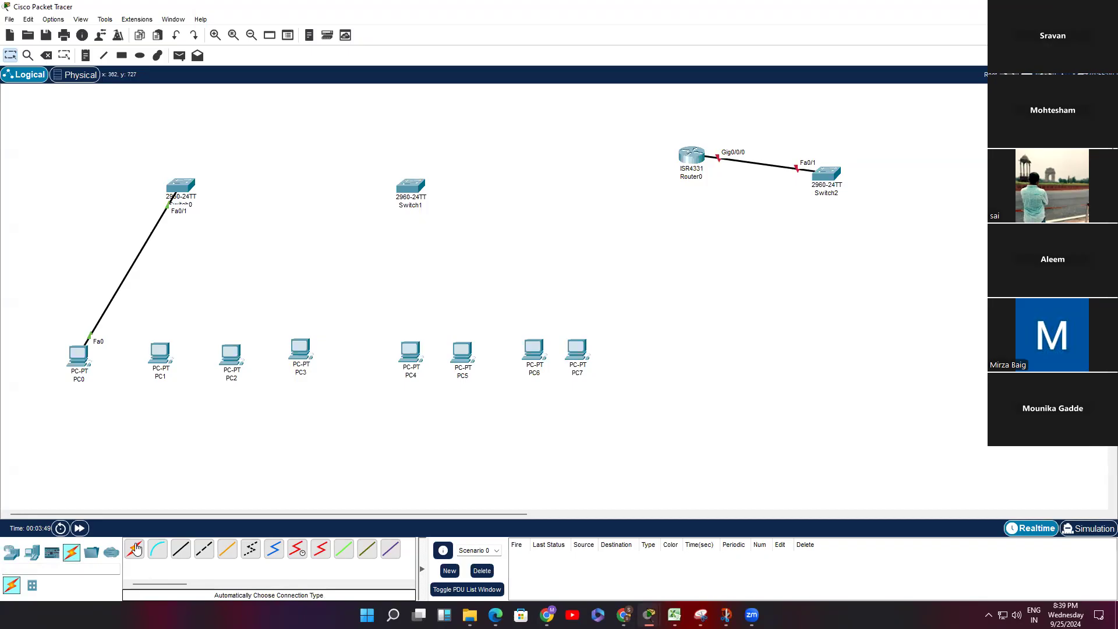
Delete Router0 and Switch2 from the workspace and return to the selection tool.
{"action": "left_click_drag", "start_coordinate": [660, 121], "coordinate": [881, 216]}
{"action": "left_click", "coordinate": [821, 248]}
{"action": "left_click", "coordinate": [47, 57]}
{"action": "left_click", "coordinate": [693, 155]}
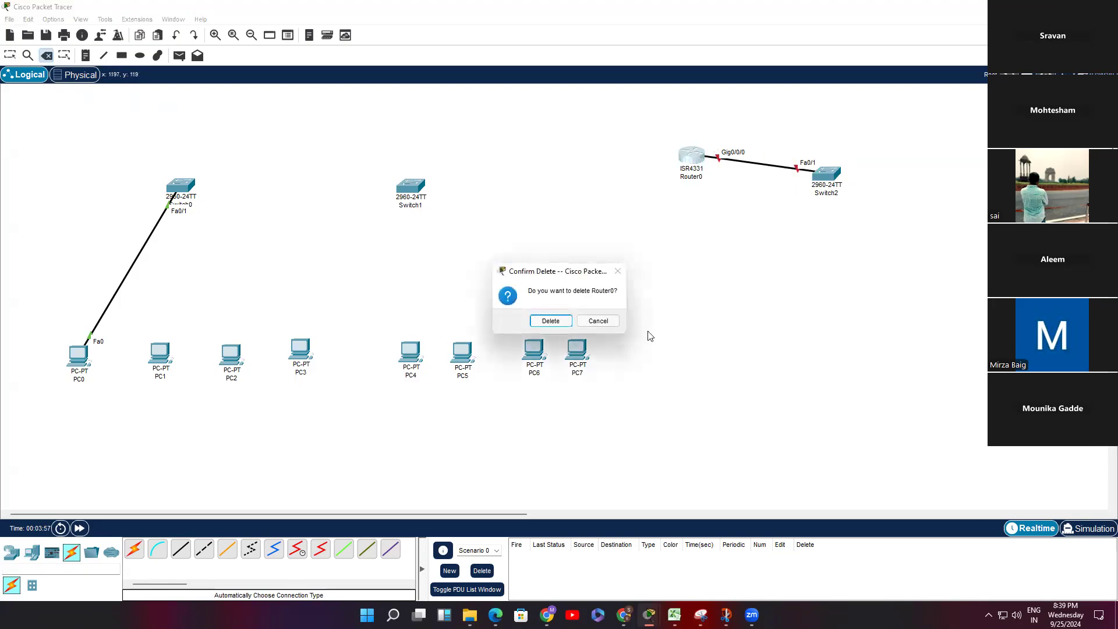
{"action": "left_click", "coordinate": [550, 321]}
{"action": "left_click", "coordinate": [824, 174]}
{"action": "left_click", "coordinate": [547, 321]}
{"action": "left_click", "coordinate": [9, 58]}
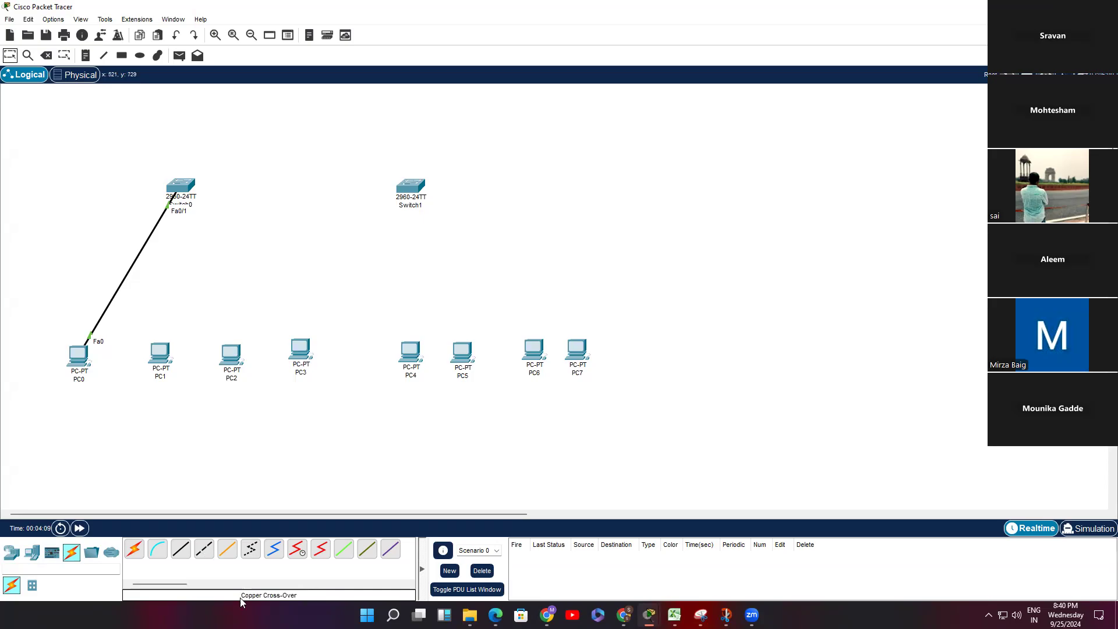
Connect Switch0 FastEthernet0/2 to Switch1 FastEthernet0/1 with a copper cross-over cable.
{"action": "left_click", "coordinate": [203, 552]}
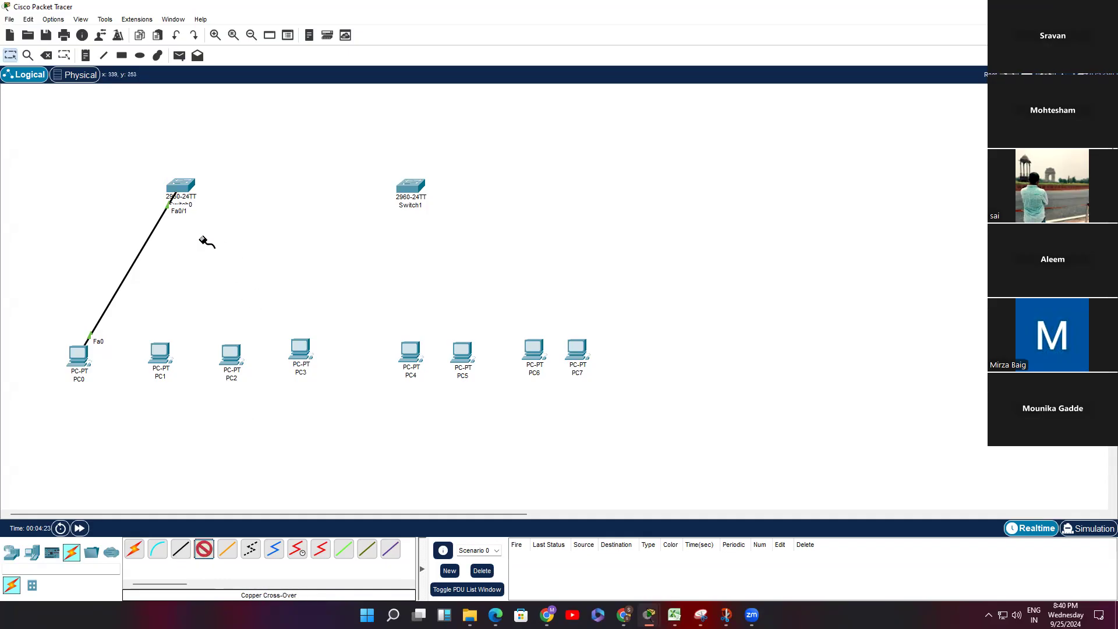
{"action": "left_click", "coordinate": [176, 185]}
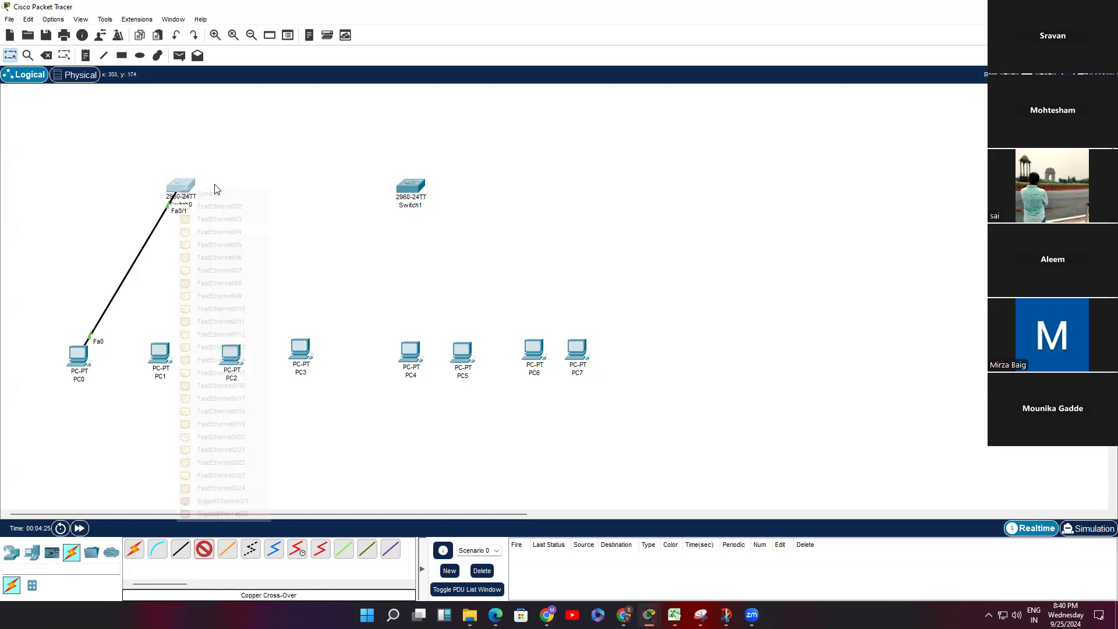
{"action": "left_click", "coordinate": [233, 214]}
{"action": "left_click", "coordinate": [425, 186]}
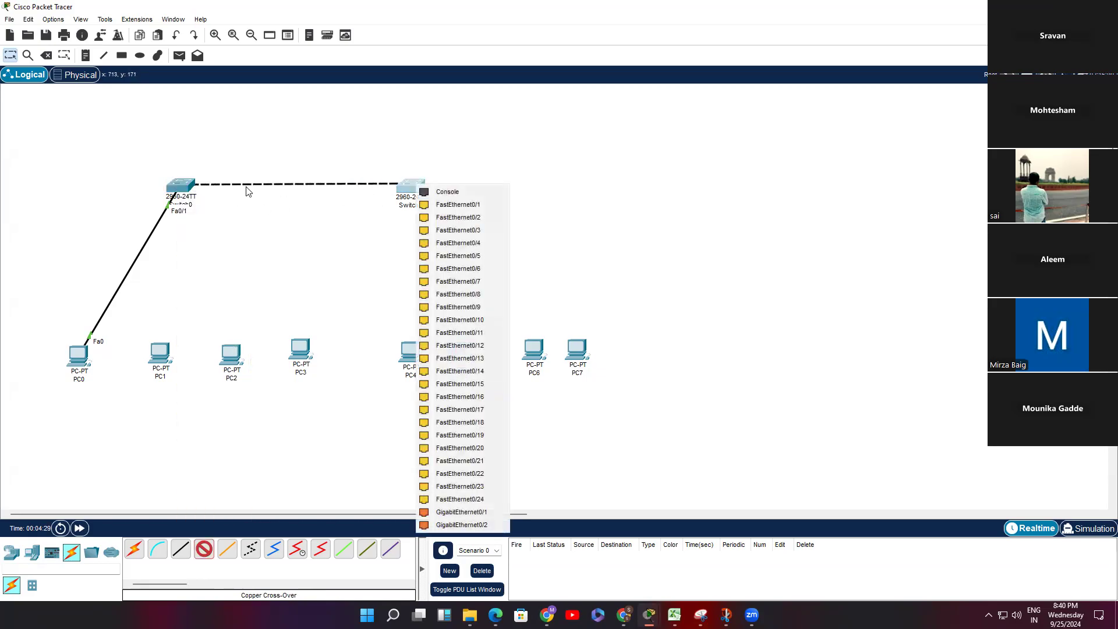
{"action": "left_click", "coordinate": [477, 204]}
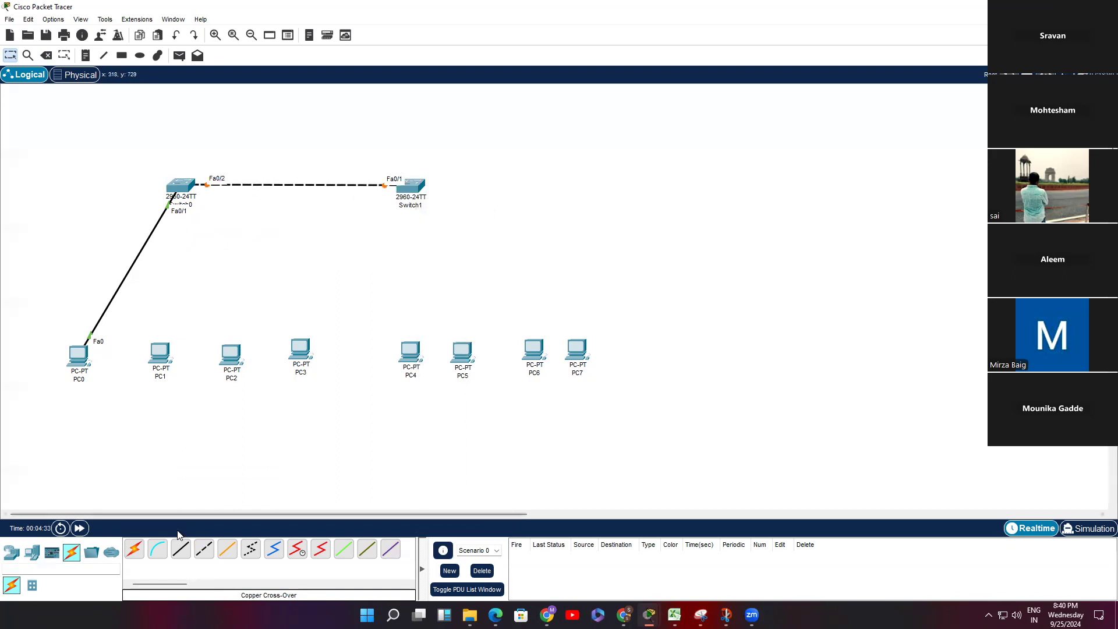
Connect Switch0 FastEthernet0/3 to PC1 FastEthernet0 with a copper straight-through cable.
{"action": "left_click", "coordinate": [180, 549]}
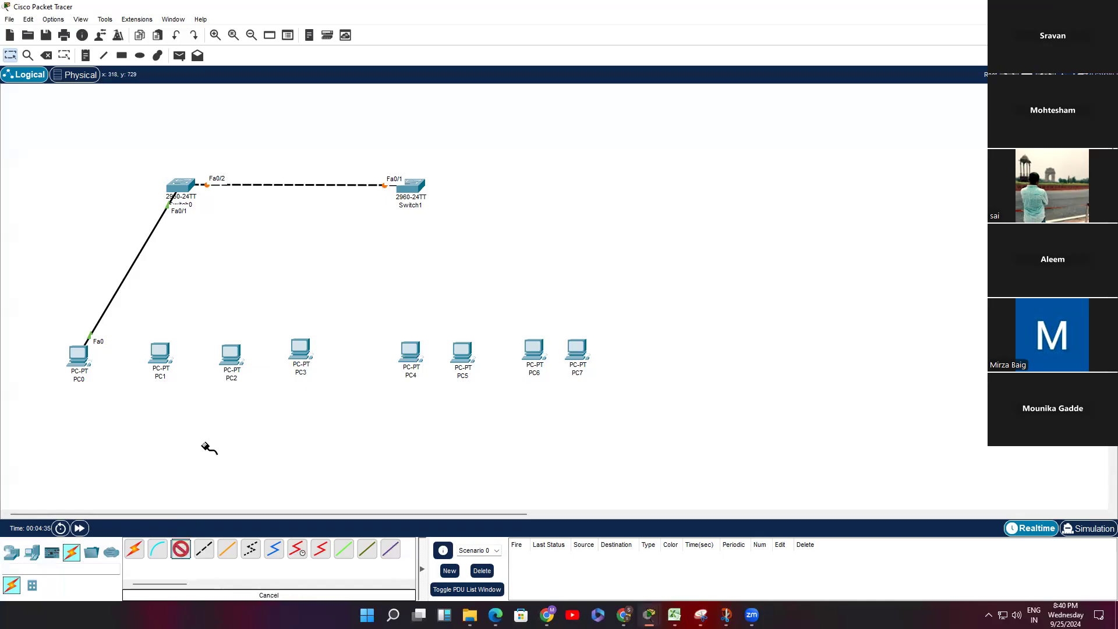
{"action": "left_click", "coordinate": [188, 192]}
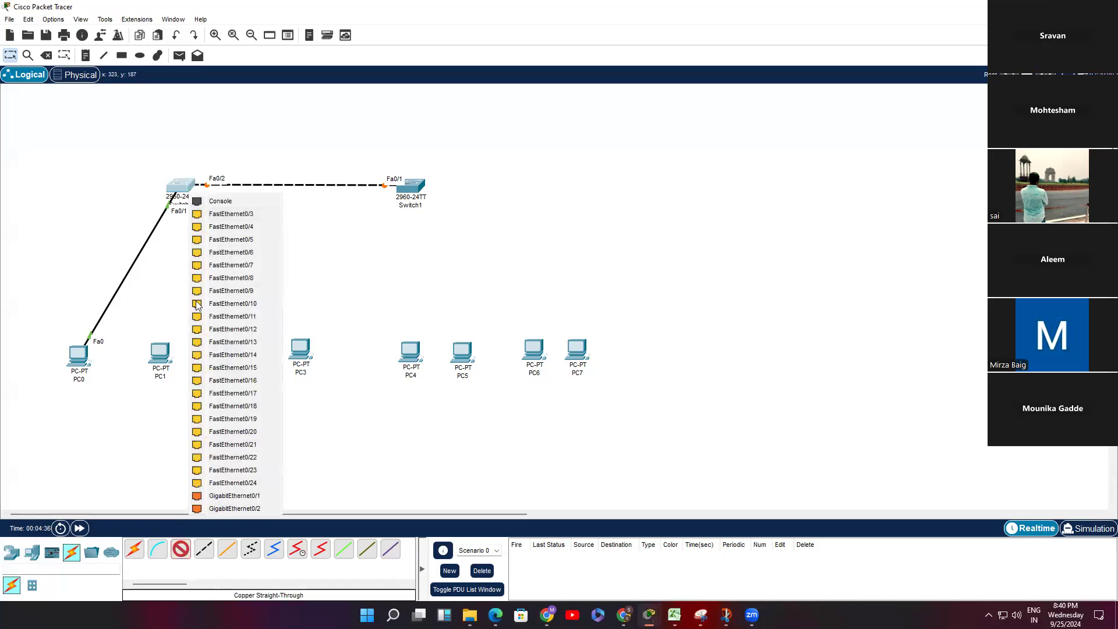
{"action": "left_click", "coordinate": [233, 214]}
{"action": "left_click", "coordinate": [163, 353]}
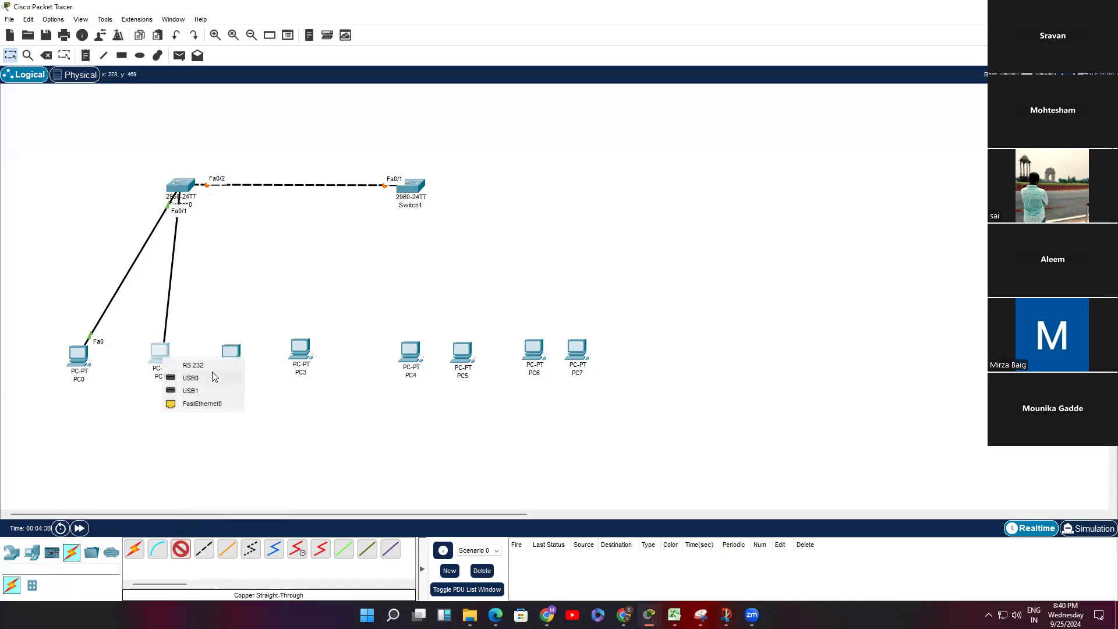
{"action": "left_click", "coordinate": [202, 410]}
Connect Switch0 to PC2 and PC3 with automatically chosen cables.
{"action": "left_click", "coordinate": [133, 549]}
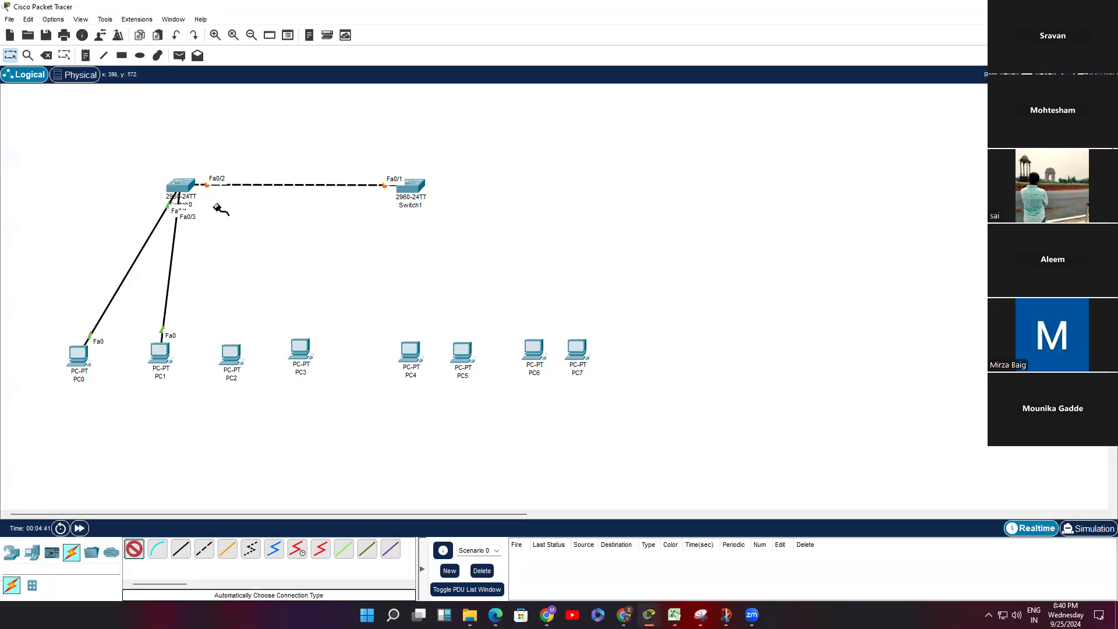
{"action": "left_click", "coordinate": [181, 185]}
{"action": "left_click", "coordinate": [230, 353]}
{"action": "left_click", "coordinate": [134, 549]}
{"action": "left_click", "coordinate": [181, 185]}
{"action": "left_click", "coordinate": [301, 349]}
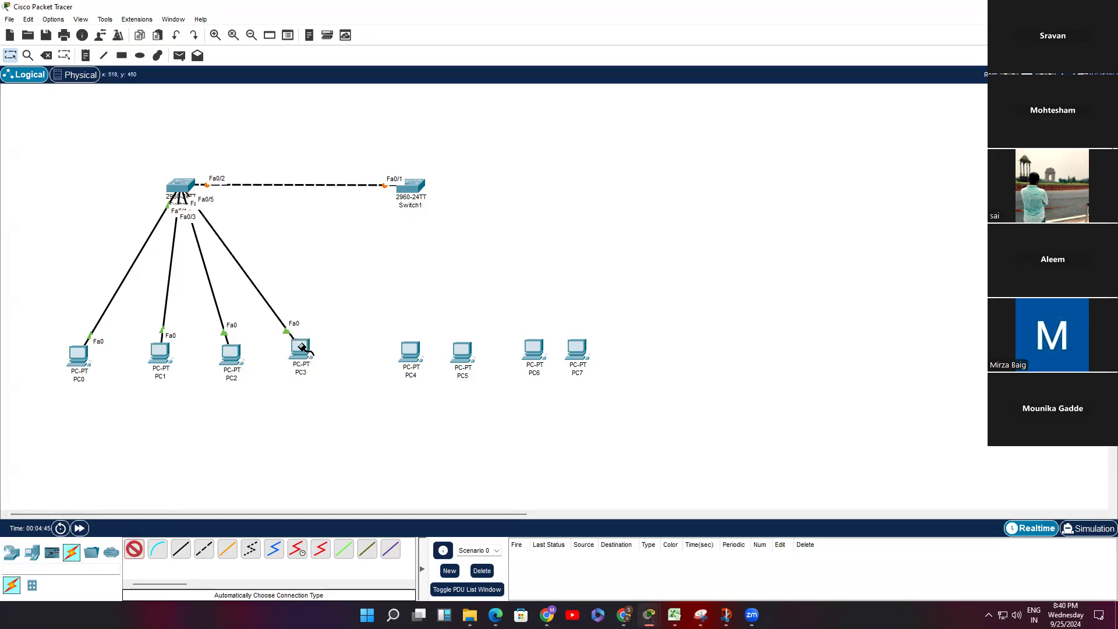
Connect Switch1 to PC4, PC5, PC6 and PC7 with automatically chosen cables.
{"action": "left_click", "coordinate": [411, 185]}
{"action": "left_click", "coordinate": [410, 351]}
{"action": "left_click", "coordinate": [421, 186]}
{"action": "left_click", "coordinate": [462, 352]}
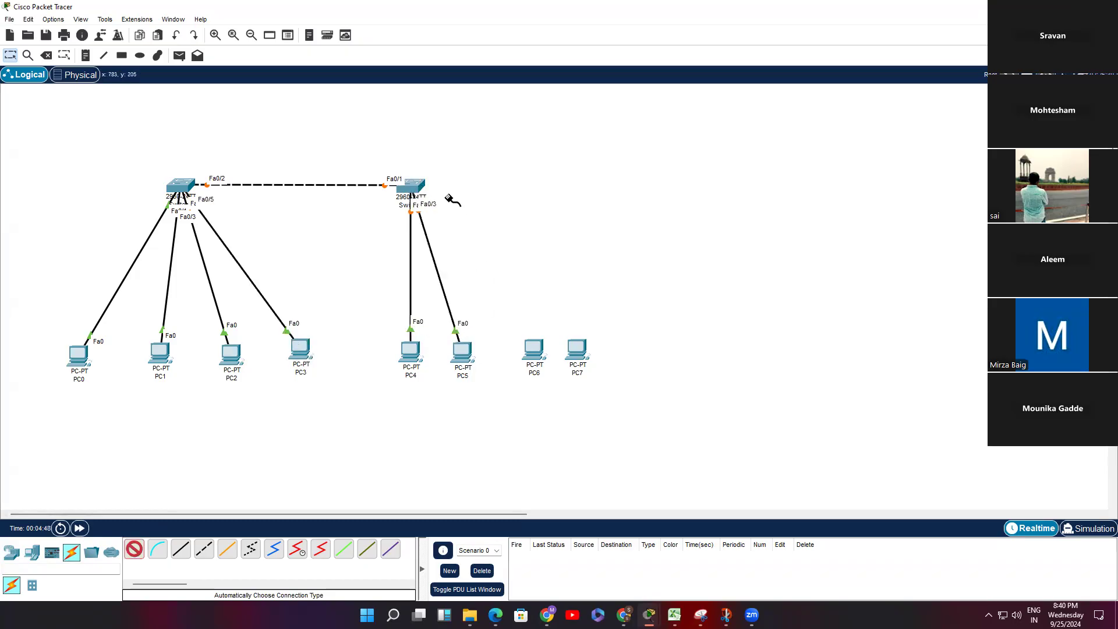
{"action": "left_click", "coordinate": [529, 349]}
{"action": "left_click", "coordinate": [421, 187]}
{"action": "left_click", "coordinate": [576, 349]}
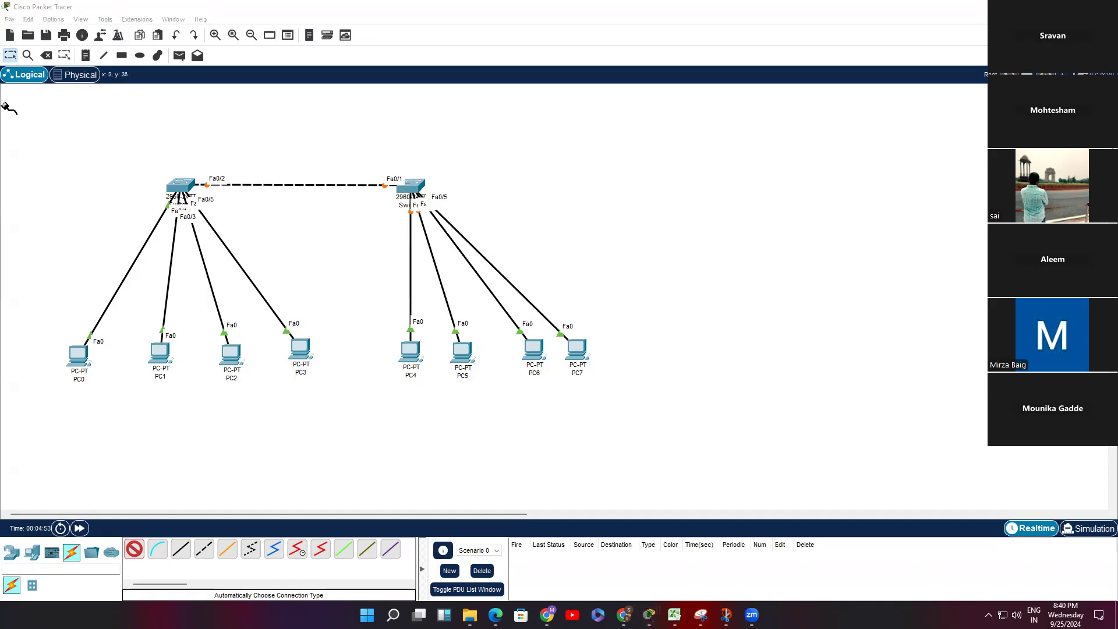
{"action": "left_click", "coordinate": [125, 117]}
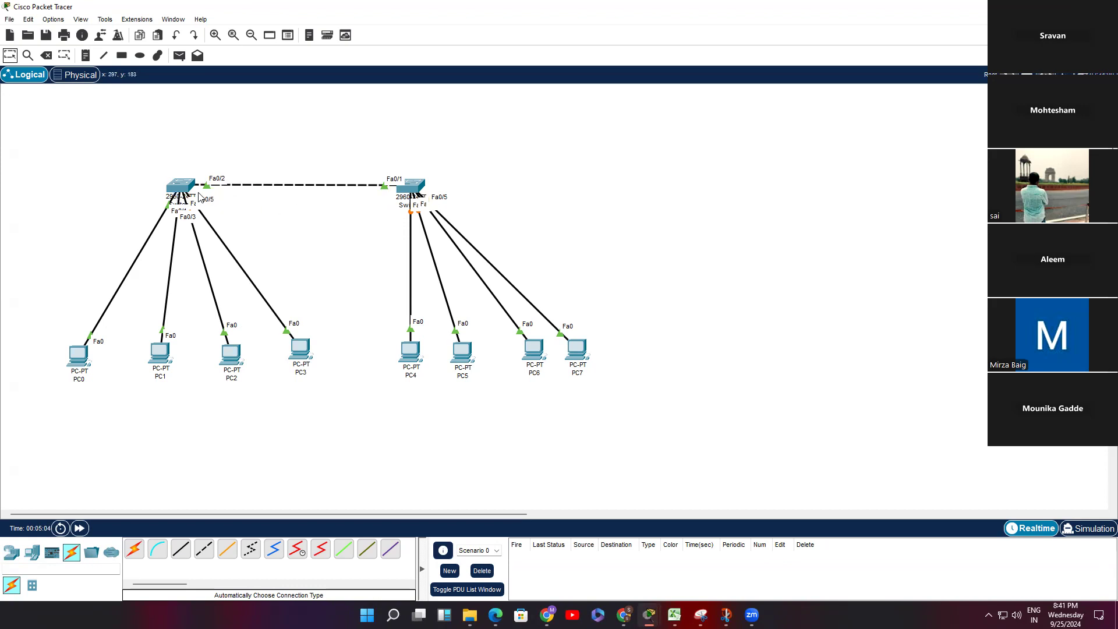
{"action": "left_click", "coordinate": [416, 185]}
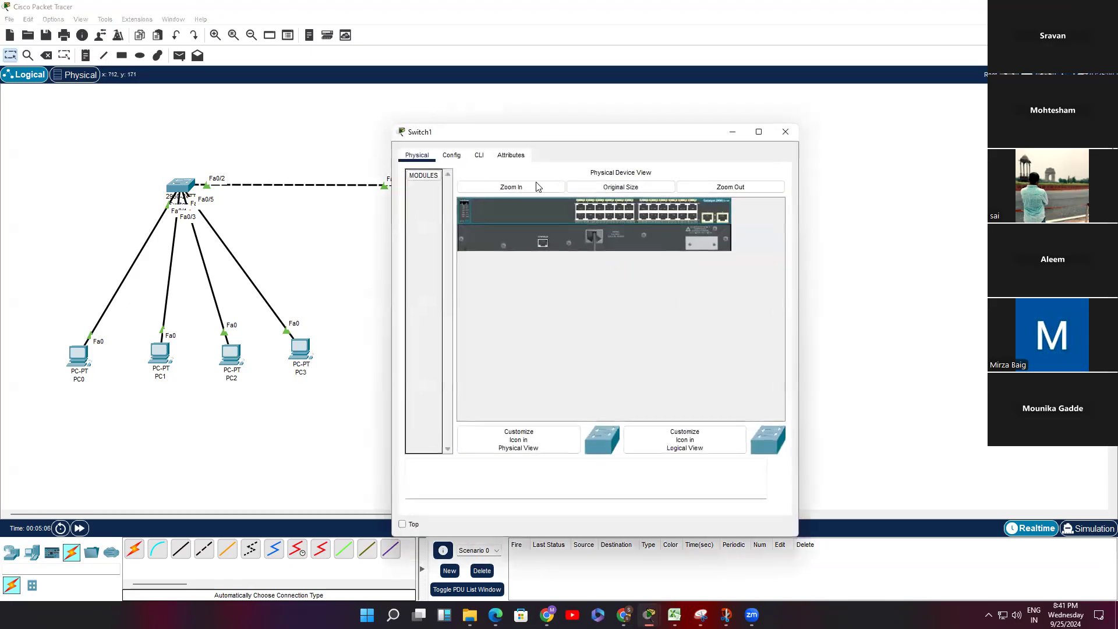
{"action": "left_click", "coordinate": [783, 134]}
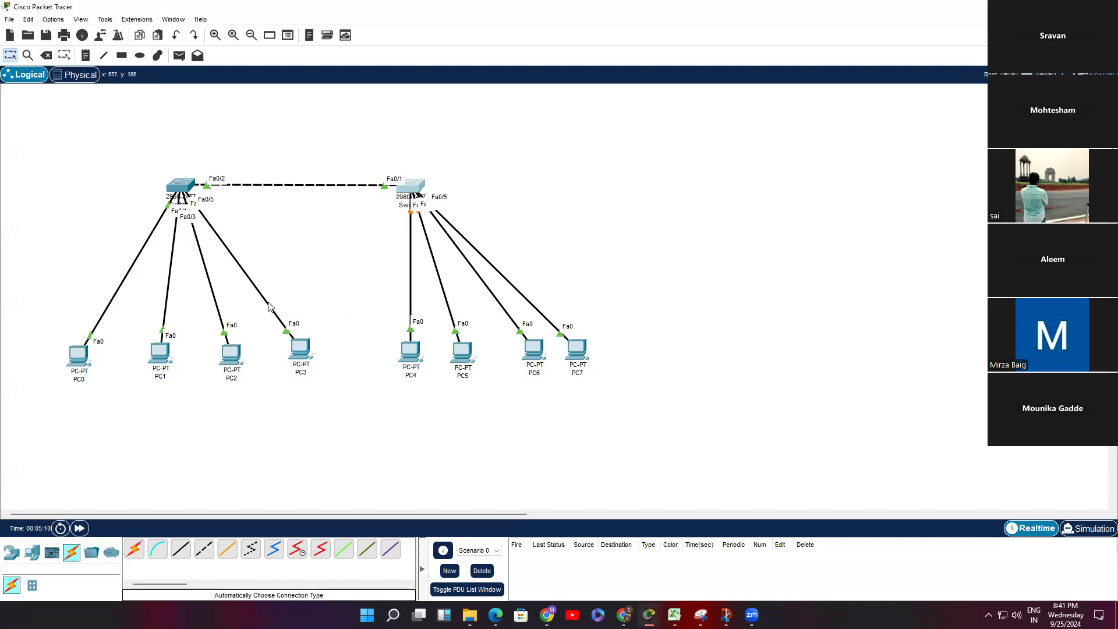
Move PC1 closer to PC0 and PC3 closer to PC2.
{"action": "left_click_drag", "start_coordinate": [160, 352], "coordinate": [130, 359]}
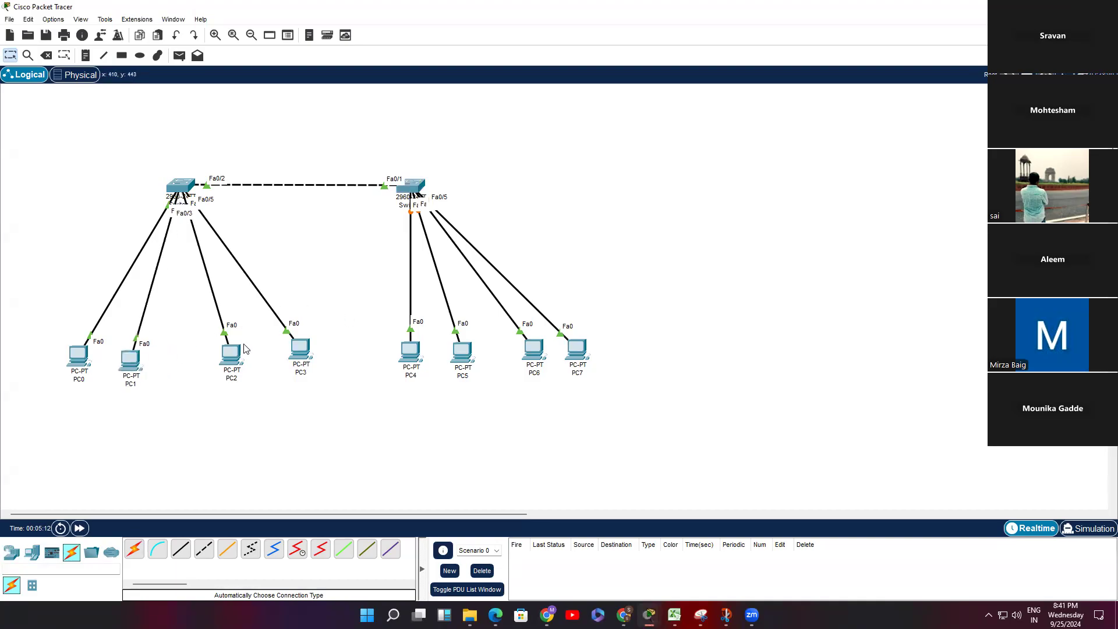
{"action": "left_click_drag", "start_coordinate": [300, 348], "coordinate": [287, 351]}
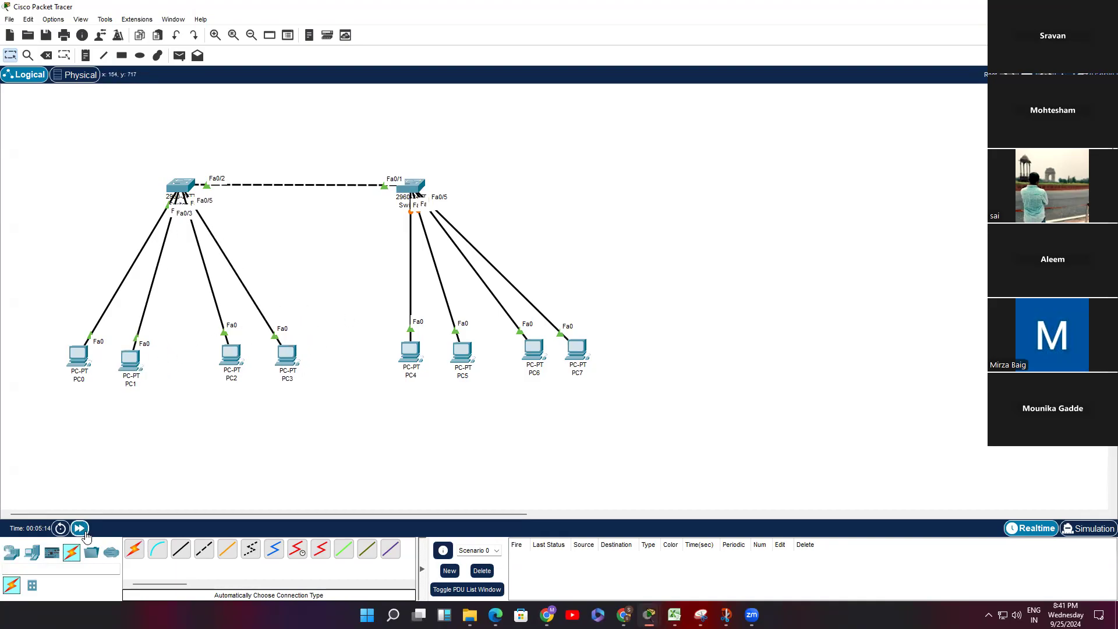
Add text notes under Switch0: VLAN10 by the cables to PC0 and PC1, VLAN20 by the cables to PC2 and PC3.
{"action": "left_click", "coordinate": [85, 55]}
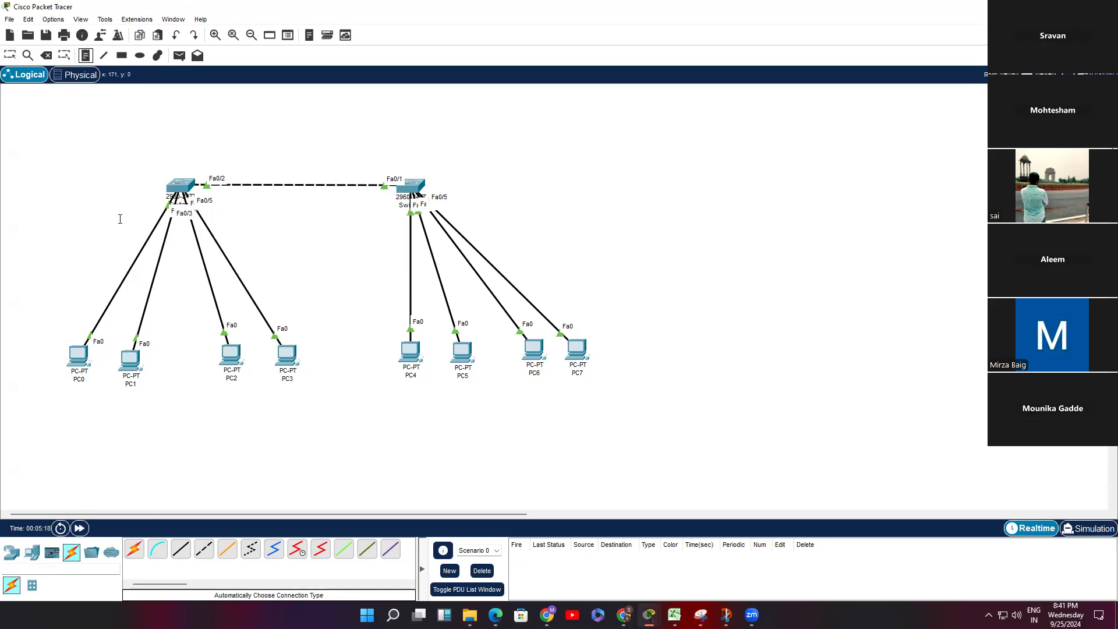
{"action": "left_click", "coordinate": [130, 260]}
{"action": "type", "text": "VLAN10"}
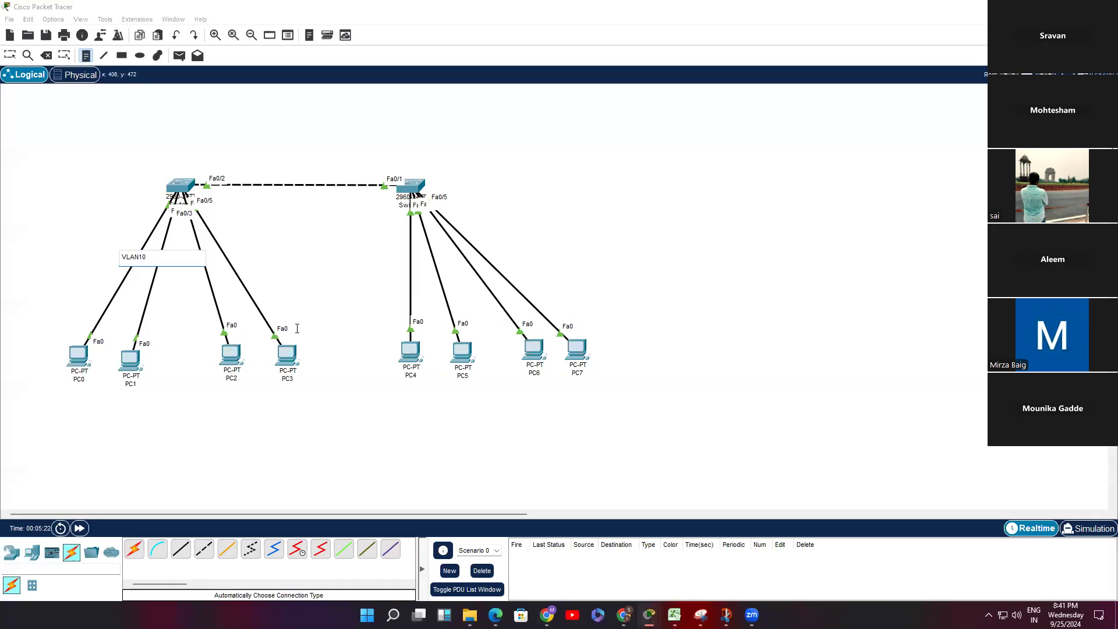
{"action": "left_click", "coordinate": [224, 282]}
{"action": "type", "text": "VLAN20"}
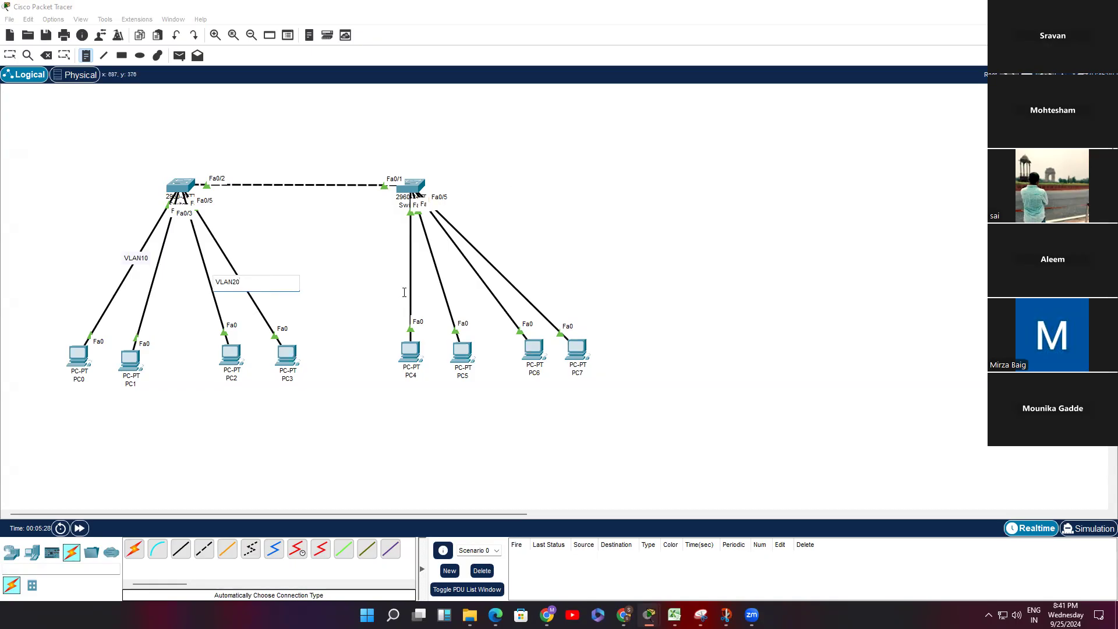
Add text notes under Switch1: VLAN10 by the cables to PC4 and PC5, VLAN20 by the cables to PC6 and PC7.
{"action": "left_click", "coordinate": [405, 280]}
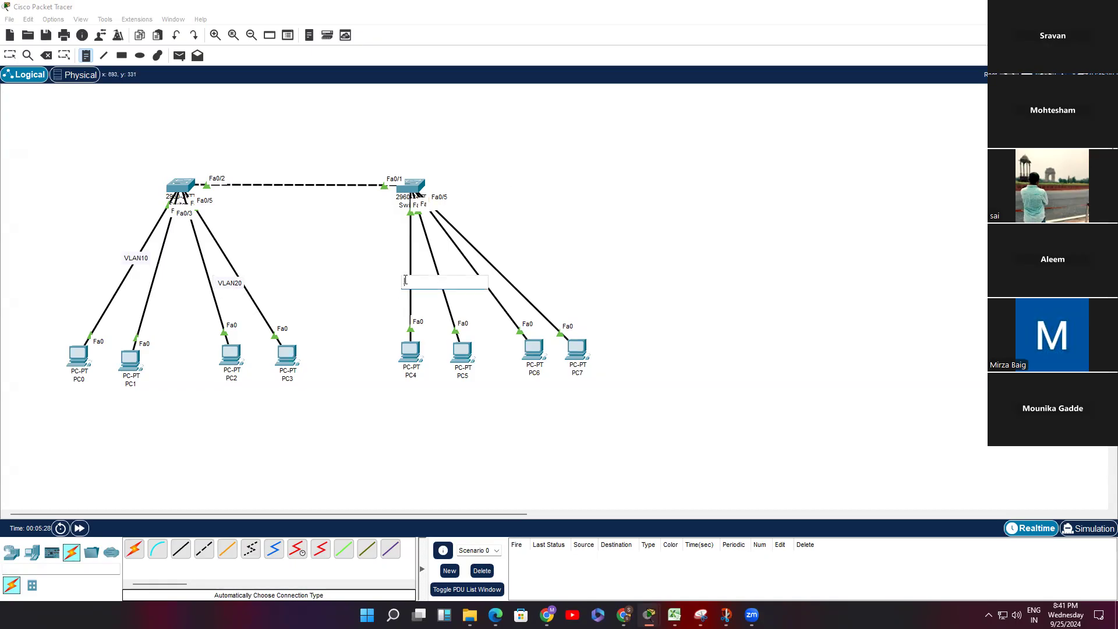
{"action": "type", "text": "VLAN10"}
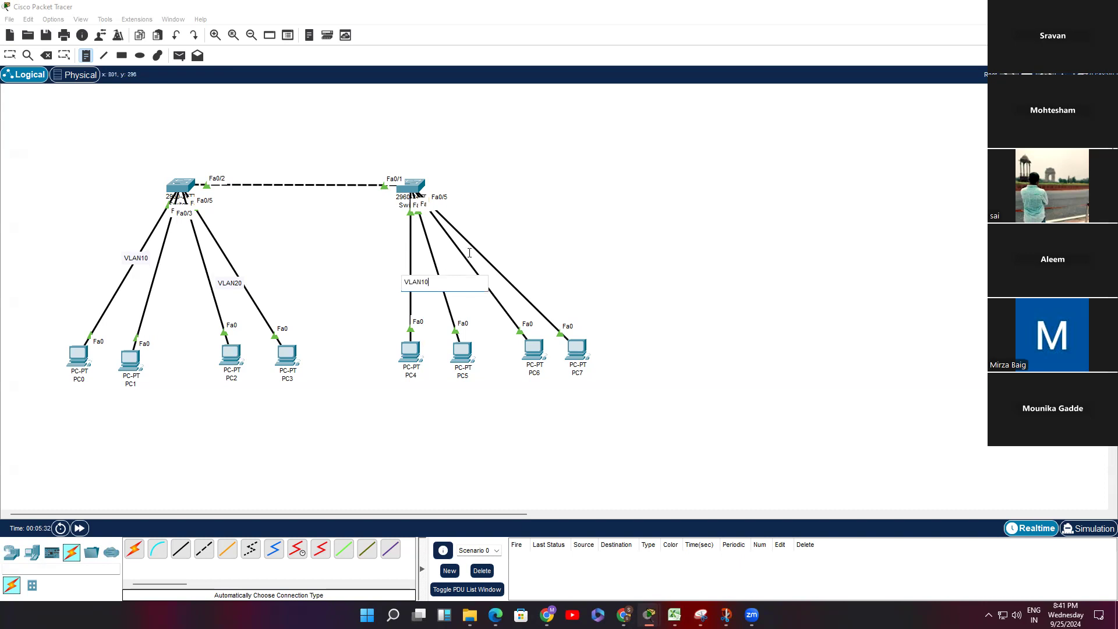
{"action": "left_click", "coordinate": [464, 257]}
{"action": "type", "text": "VLAN20"}
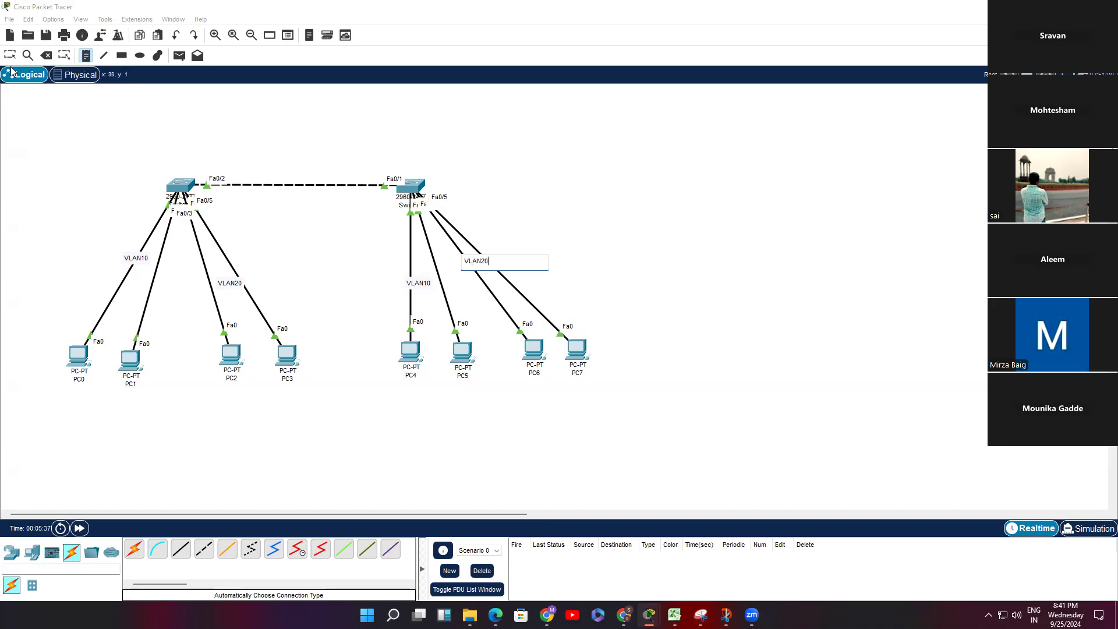
{"action": "left_click", "coordinate": [10, 55]}
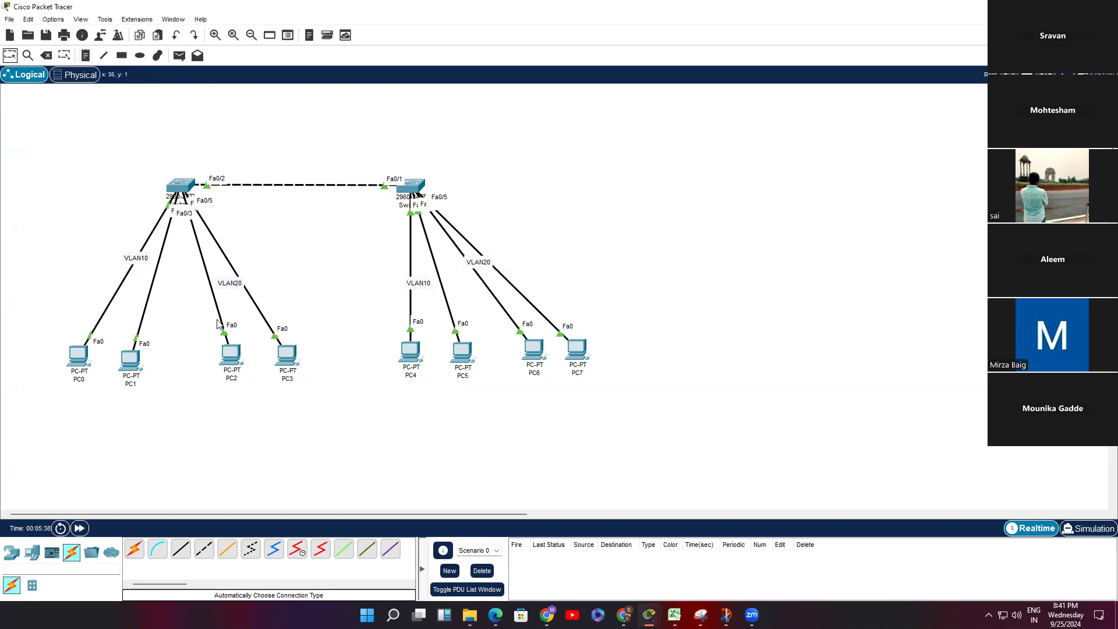
Move all four VLAN10 and VLAN20 notes off the cables to the free space above the switches.
{"action": "mouse_move", "coordinate": [141, 262]}
{"action": "left_mouse_down"}
{"action": "mouse_move", "coordinate": [429, 281]}
{"action": "mouse_move", "coordinate": [136, 282]}
{"action": "mouse_move", "coordinate": [144, 270]}
{"action": "left_mouse_up"}
{"action": "left_click_drag", "start_coordinate": [230, 283], "coordinate": [263, 99]}
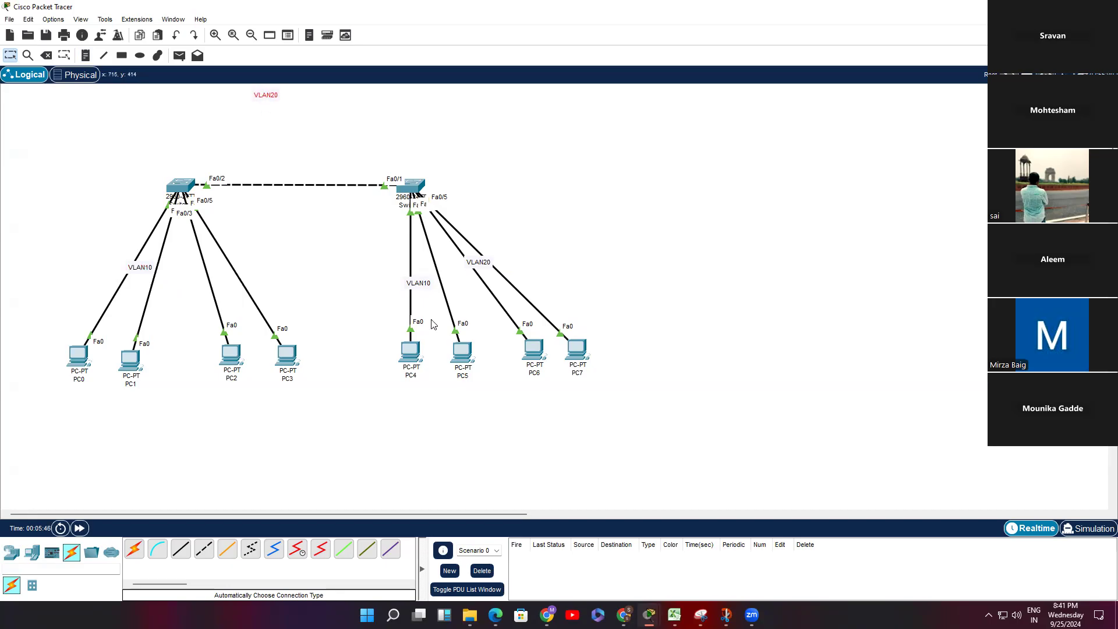
{"action": "left_click_drag", "start_coordinate": [420, 283], "coordinate": [414, 116]}
{"action": "left_click_drag", "start_coordinate": [479, 261], "coordinate": [482, 94]}
{"action": "left_click_drag", "start_coordinate": [139, 271], "coordinate": [163, 98]}
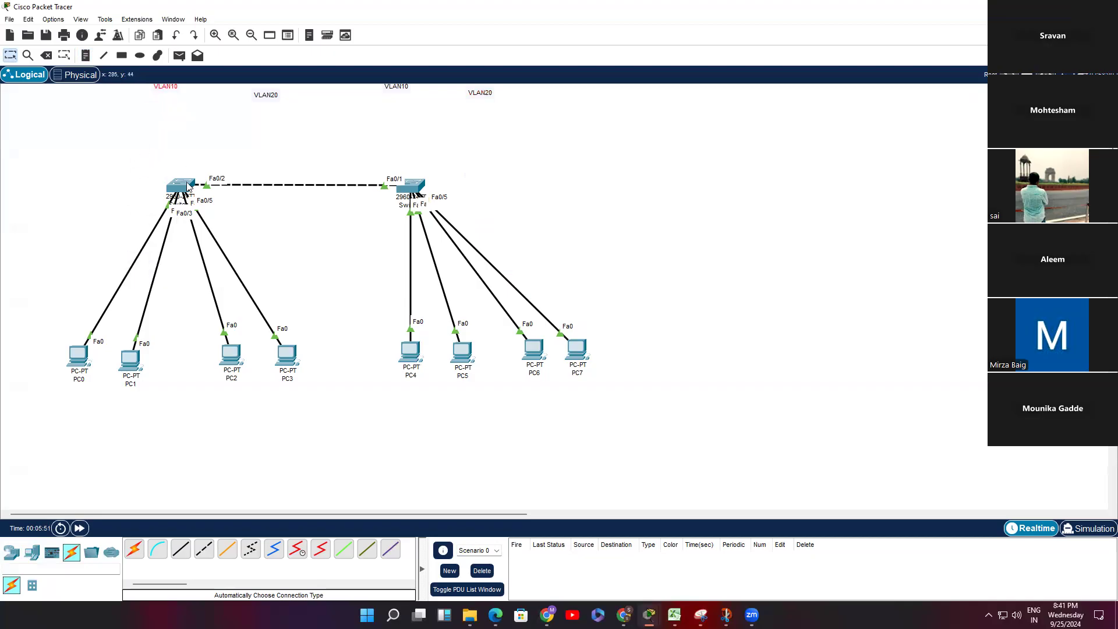
{"action": "left_click", "coordinate": [76, 360]}
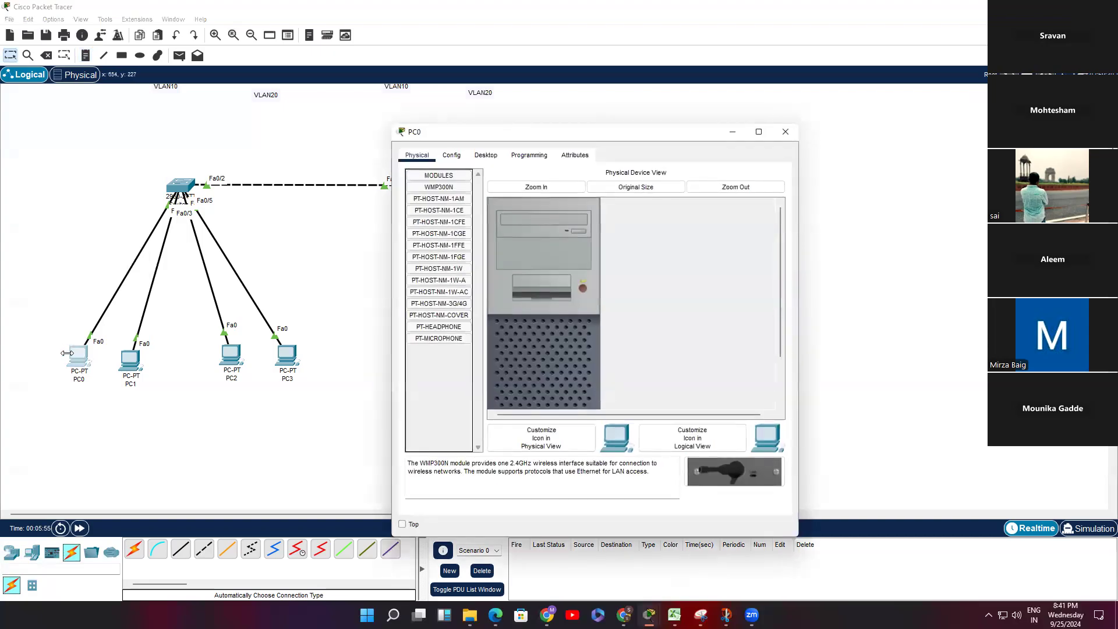
{"action": "left_click", "coordinate": [485, 155]}
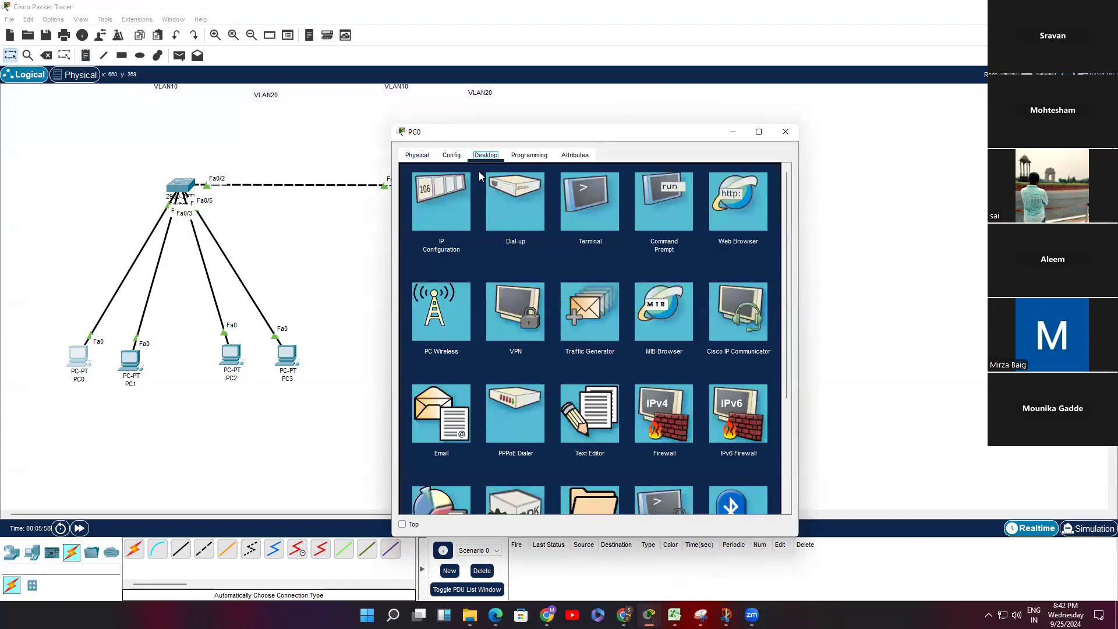
{"action": "left_click", "coordinate": [786, 132]}
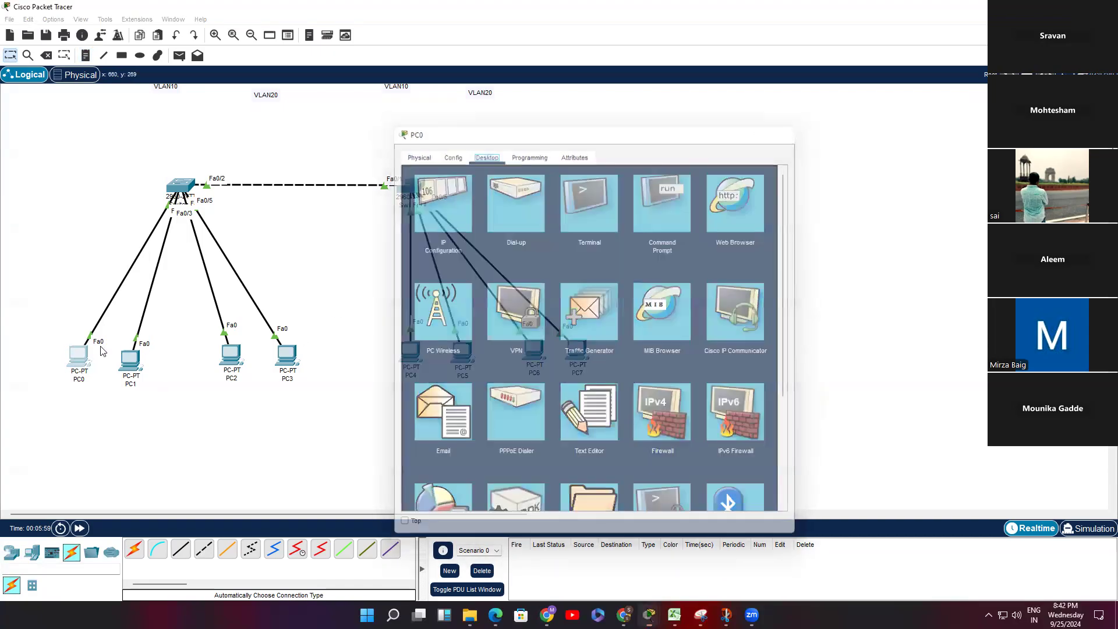
Give PC0 the static IPv4 address 192.168.10.10 with subnet mask 255.255.255.0.
{"action": "left_click", "coordinate": [77, 357]}
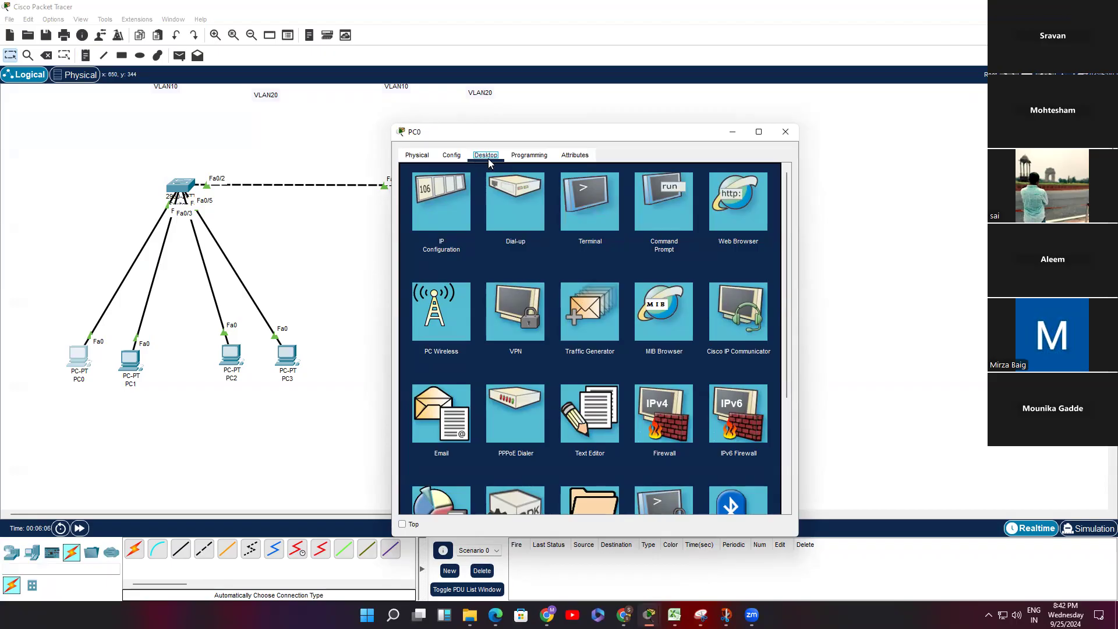
{"action": "left_click", "coordinate": [436, 213]}
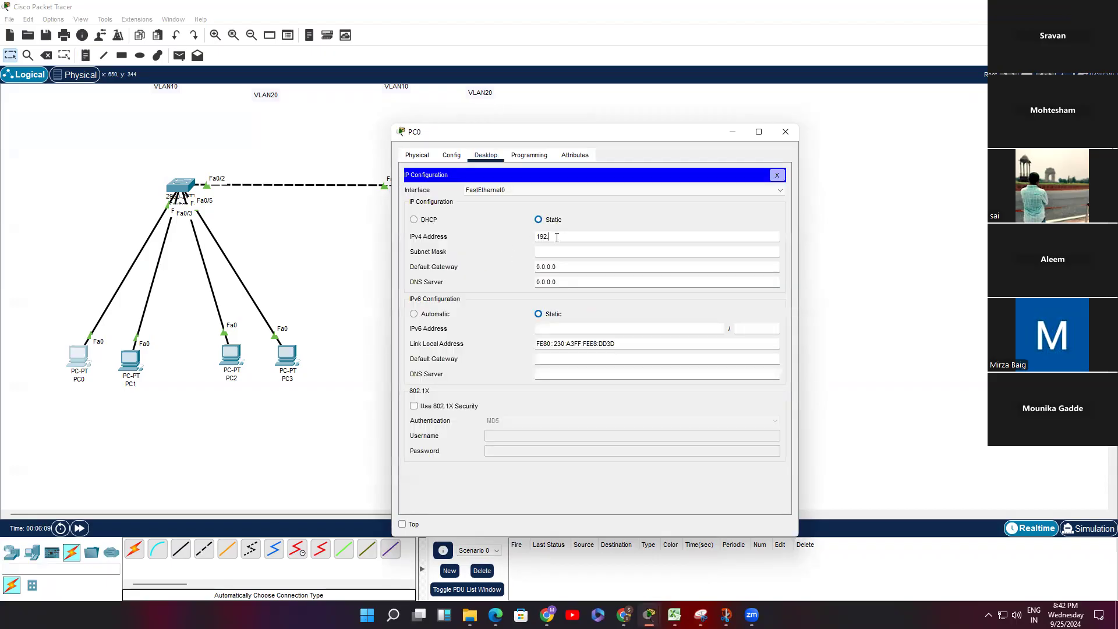
{"action": "type", "text": "192.168.10.10"}
{"action": "left_click", "coordinate": [557, 251]}
{"action": "left_click_drag", "start_coordinate": [585, 249], "coordinate": [534, 250]}
{"action": "left_click", "coordinate": [594, 237]}
{"action": "double_click", "coordinate": [581, 267]}
{"action": "triple_click", "coordinate": [581, 268]}
{"action": "left_click", "coordinate": [580, 270]}
{"action": "left_click_drag", "start_coordinate": [532, 267], "coordinate": [523, 268]}
{"action": "left_click", "coordinate": [582, 263]}
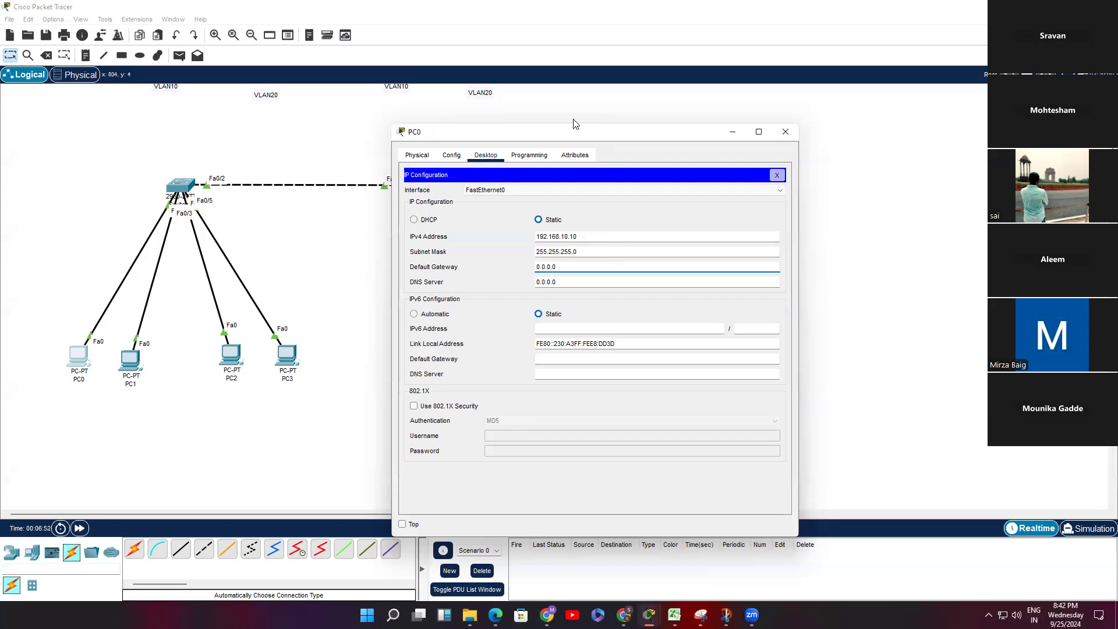
{"action": "left_click", "coordinate": [680, 221]}
Copy PC0's IPv4 address and use it as the device label, renaming PC0 to 192.168.10.10.
{"action": "triple_click", "coordinate": [594, 236]}
{"action": "key", "text": "ctrl+c"}
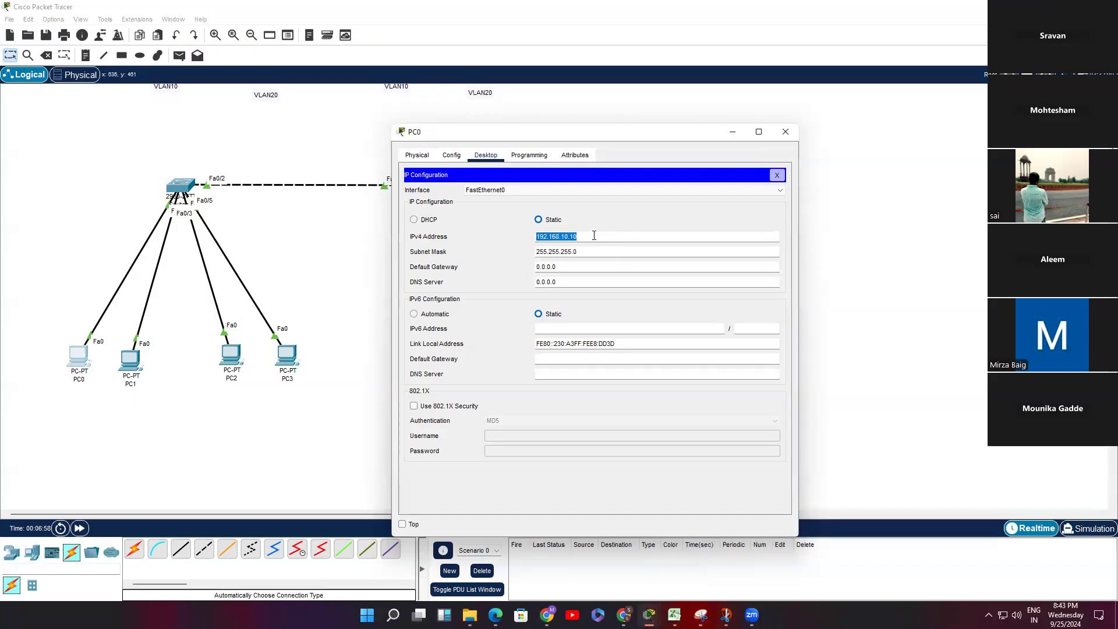
{"action": "left_click", "coordinate": [87, 379]}
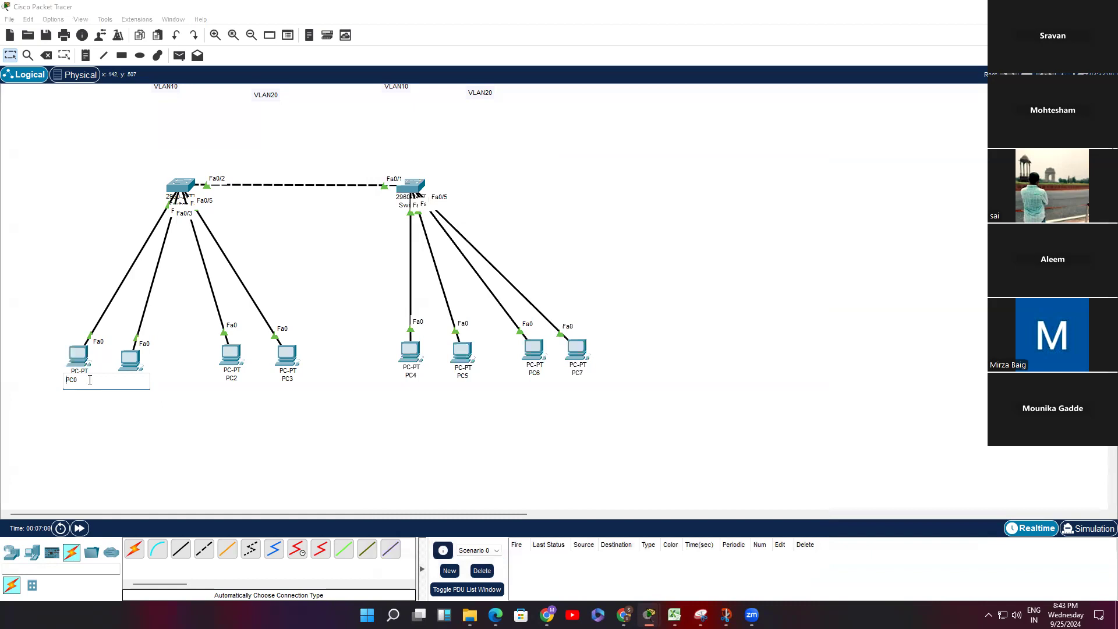
{"action": "double_click", "coordinate": [90, 380]}
{"action": "key", "text": "ctrl+v"}
{"action": "left_click", "coordinate": [164, 424]}
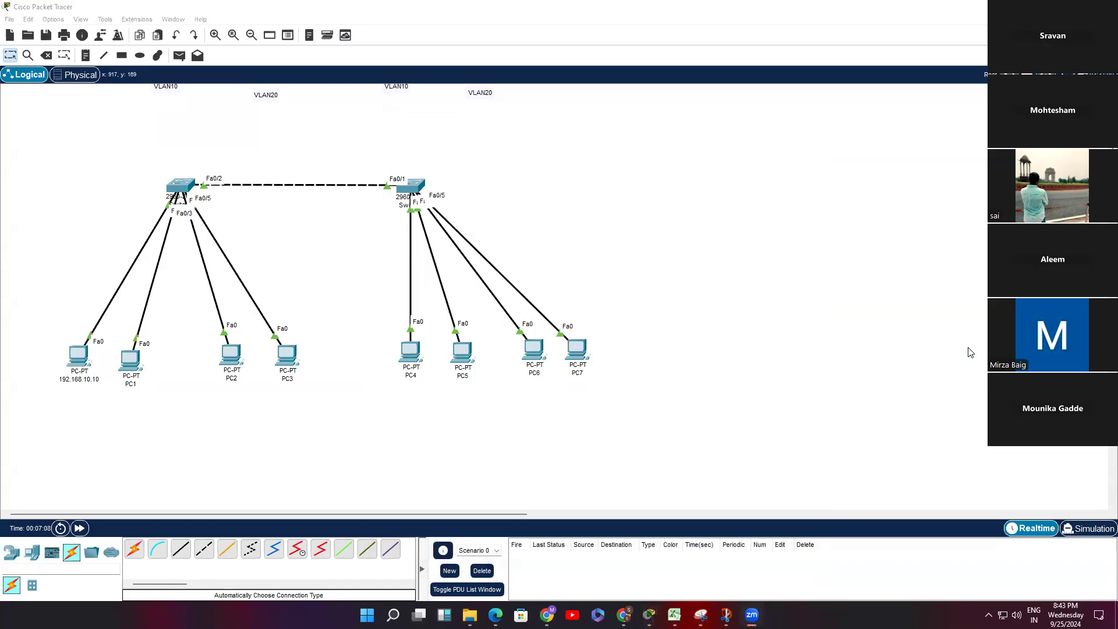
Give PC1 the static IPv4 address 192.168.10.20 and fill in its subnet mask.
{"action": "left_click", "coordinate": [130, 360]}
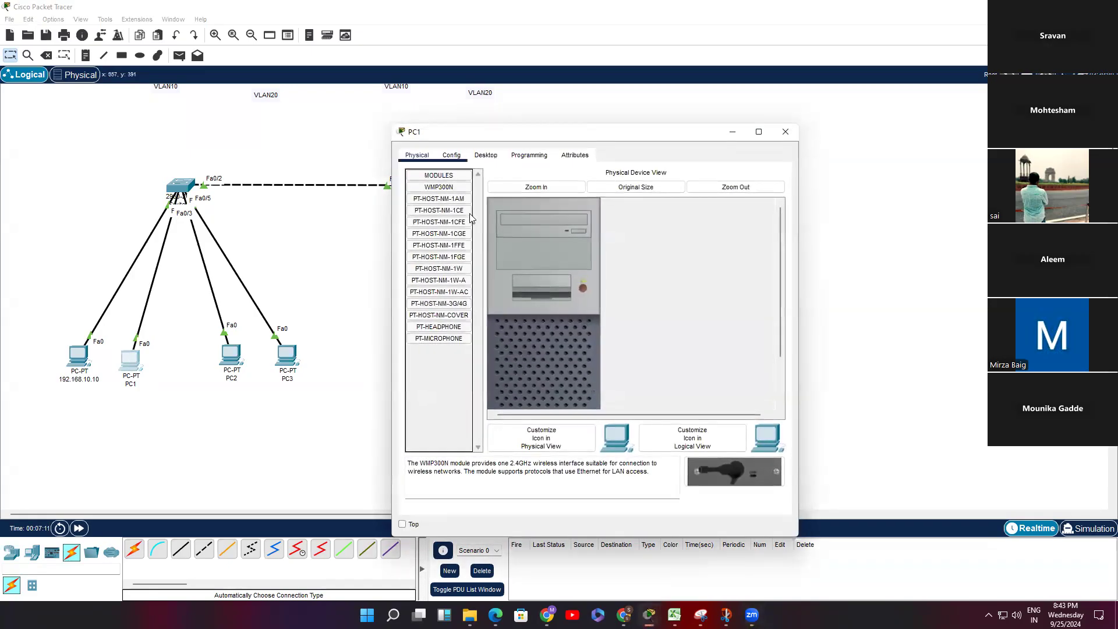
{"action": "left_click", "coordinate": [486, 155]}
{"action": "left_click", "coordinate": [437, 220]}
{"action": "type", "text": "192.168.10.10"}
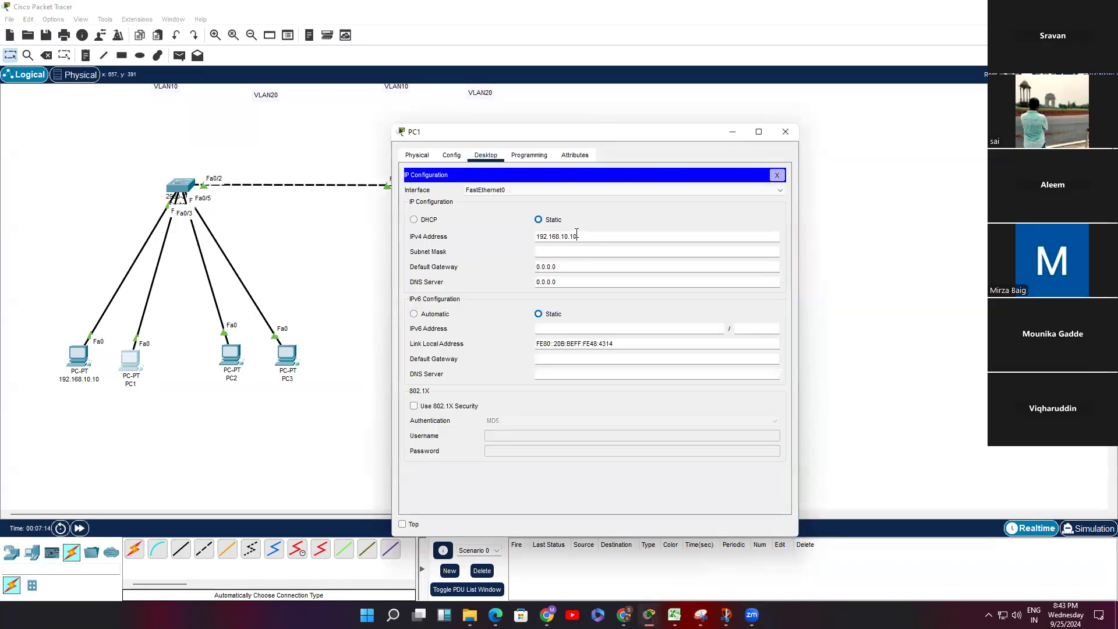
{"action": "type", "text": "20"}
{"action": "left_click", "coordinate": [594, 251]}
{"action": "key", "text": "BackSpace"}
{"action": "key", "text": "BackSpace"}
{"action": "key", "text": "BackSpace"}
{"action": "key", "text": "BackSpace"}
{"action": "key", "text": "BackSpace"}
{"action": "key", "text": "BackSpace"}
{"action": "key", "text": "BackSpace"}
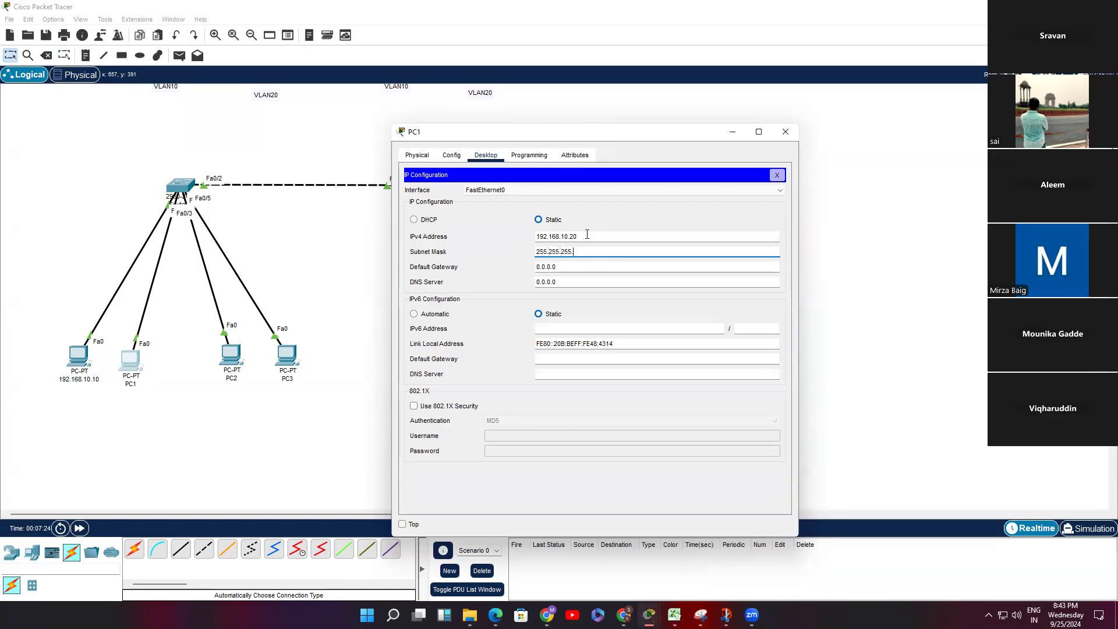
{"action": "left_click_drag", "start_coordinate": [578, 252], "coordinate": [534, 255]}
{"action": "left_click", "coordinate": [785, 131]}
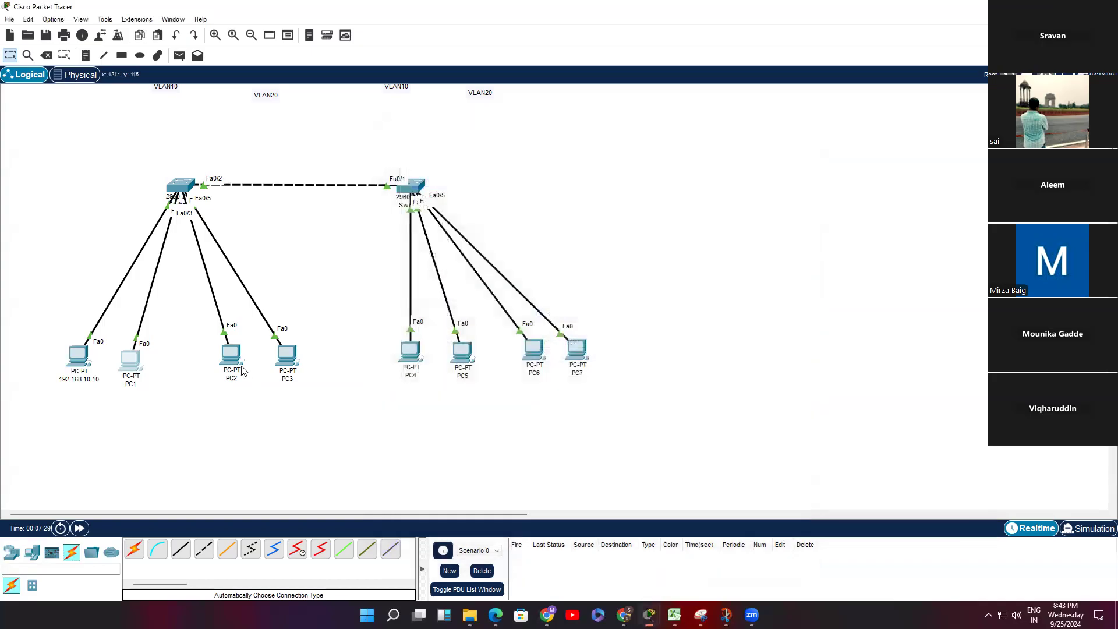
Rename PC1 to 192.168.10.20 and PC2 to 192.168.10.30.
{"action": "left_click", "coordinate": [137, 385]}
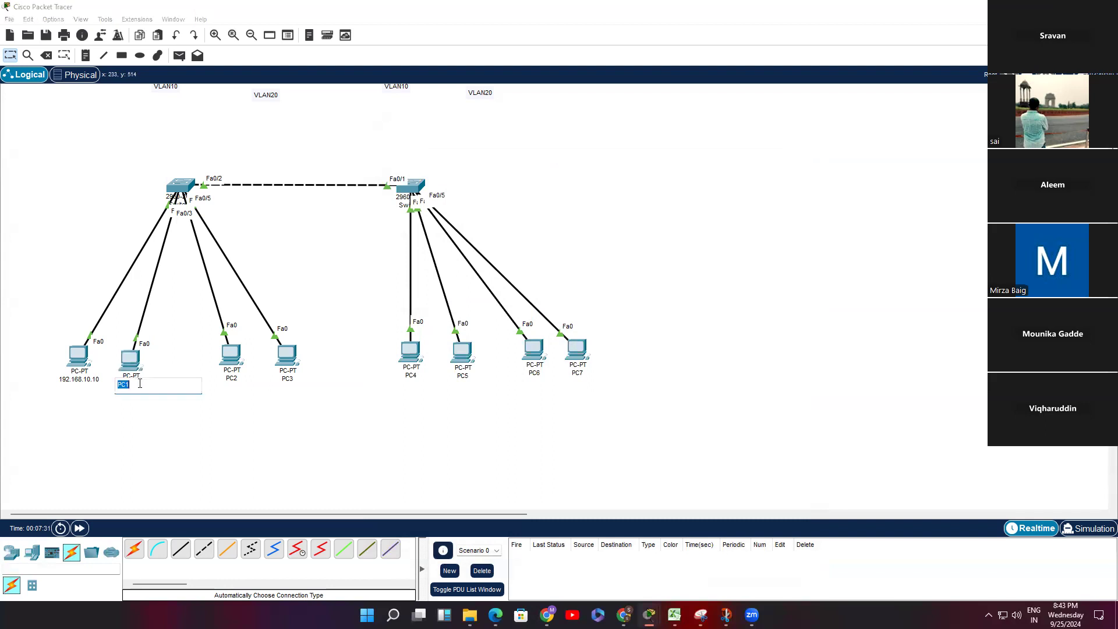
{"action": "key", "text": "ctrl+v"}
{"action": "key", "text": "Return"}
{"action": "left_click", "coordinate": [236, 380]}
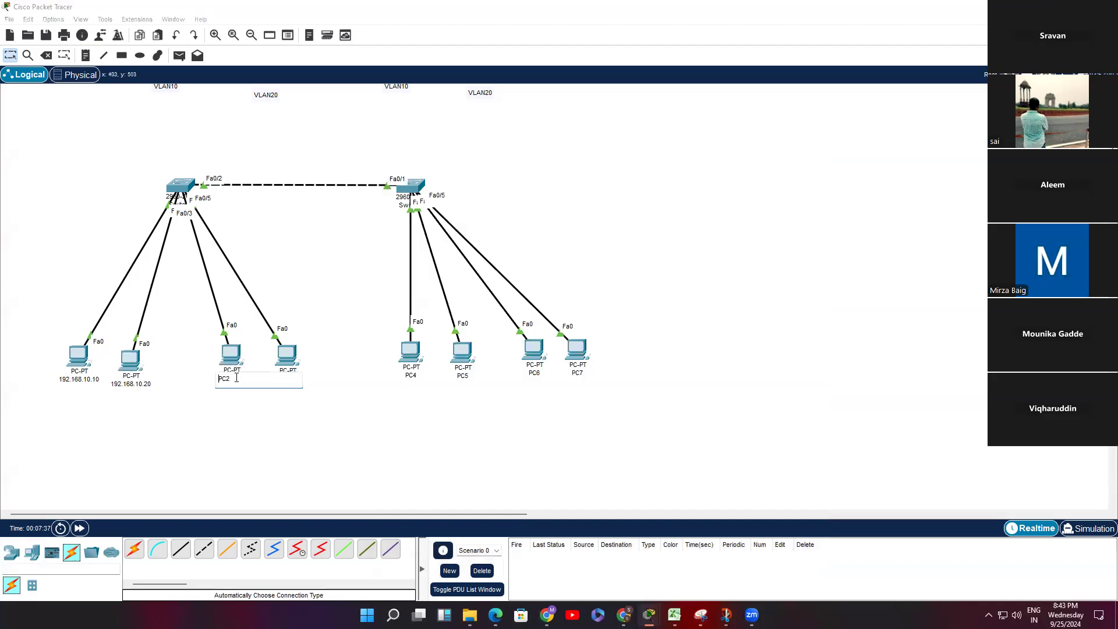
{"action": "key", "text": "ctrl+v"}
{"action": "type", "text": "0"}
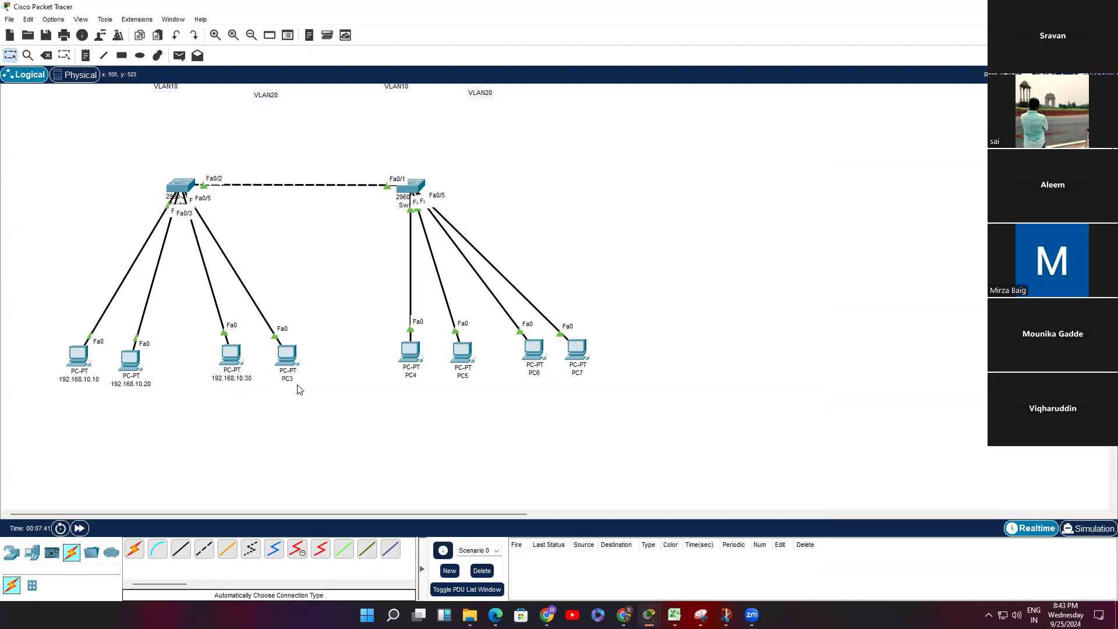
Shift PC3 slightly downward and rename it to 192.168.10.40.
{"action": "left_click_drag", "start_coordinate": [231, 356], "coordinate": [276, 368]}
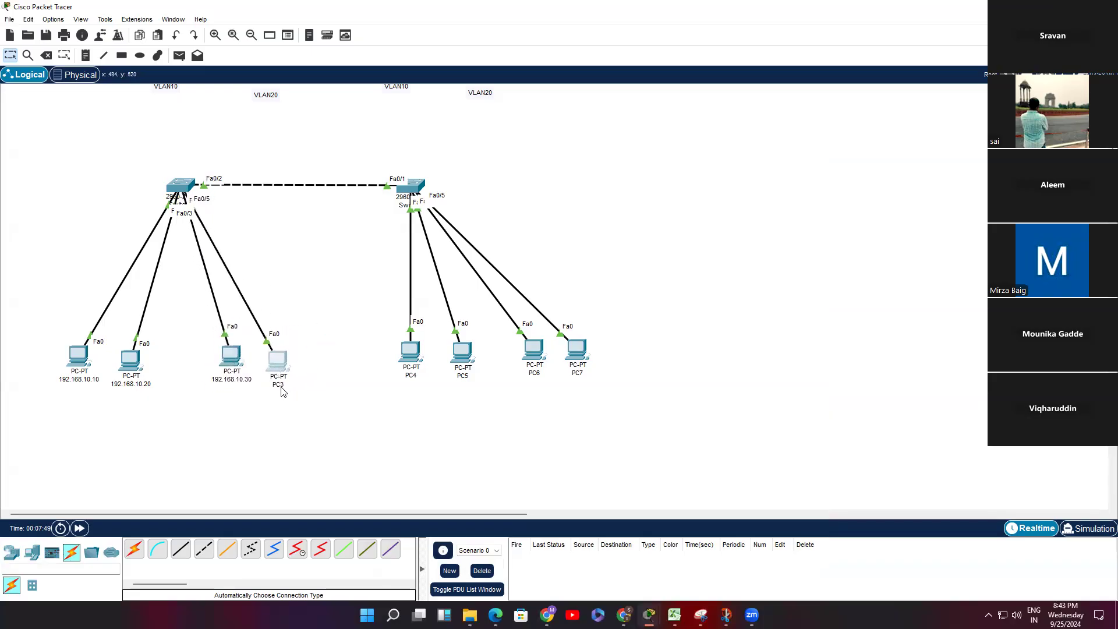
{"action": "left_click", "coordinate": [280, 390]}
{"action": "key", "text": "ctrl+a"}
{"action": "key", "text": "ctrl+v"}
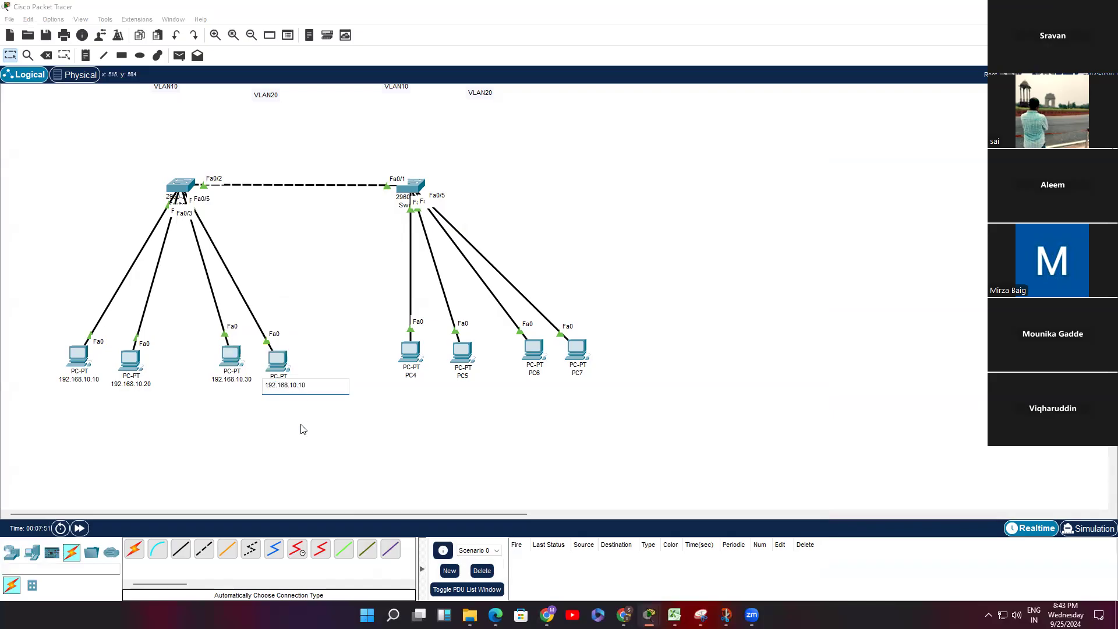
{"action": "key", "text": "BackSpace"}
{"action": "key", "text": "BackSpace"}
{"action": "type", "text": "40"}
{"action": "key", "text": "Return"}
Spread out the PCs under Switch0 by repositioning 192.168.10.30, 192.168.10.40 and 192.168.10.10 so their labels stand apart.
{"action": "left_click_drag", "start_coordinate": [230, 356], "coordinate": [282, 358]}
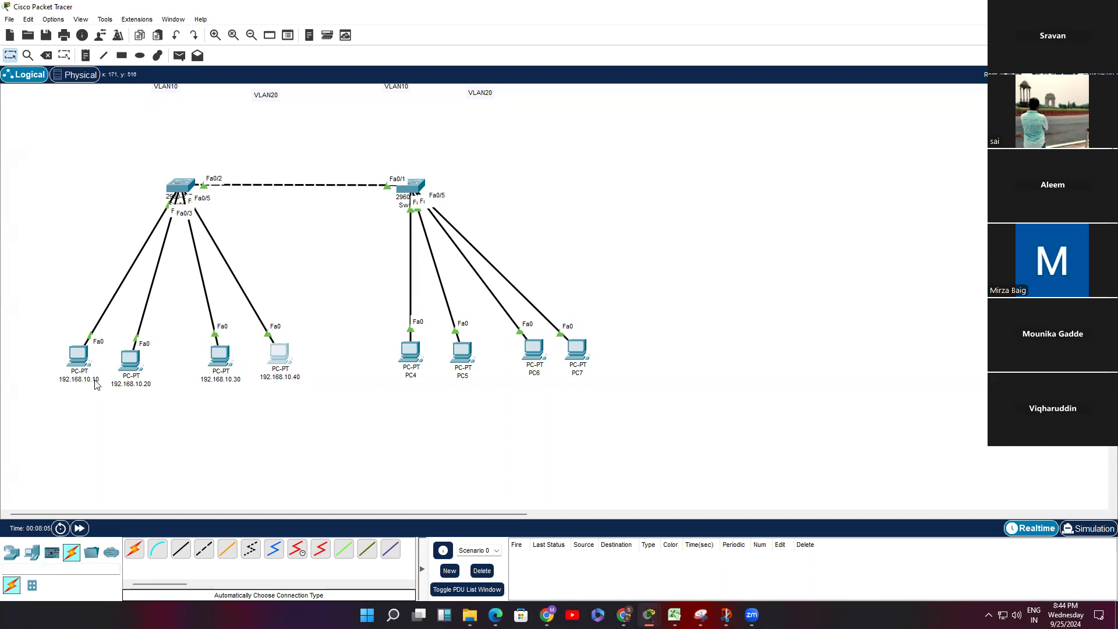
{"action": "mouse_move", "coordinate": [77, 358]}
{"action": "left_mouse_down"}
{"action": "mouse_move", "coordinate": [90, 355]}
{"action": "mouse_move", "coordinate": [69, 355]}
{"action": "left_mouse_up"}
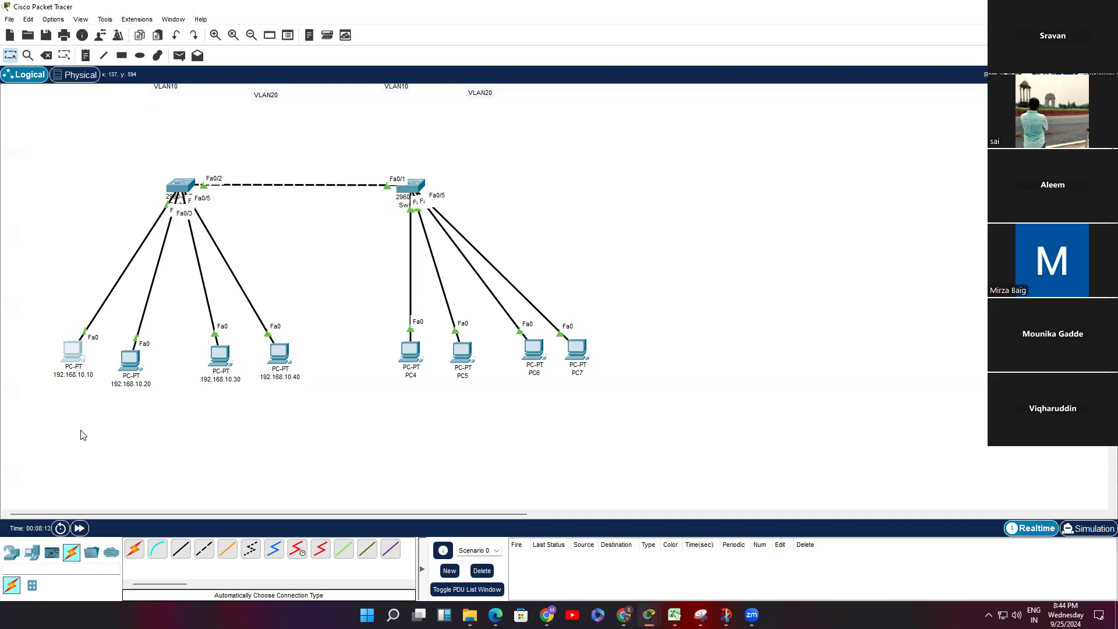
Close the IP configuration of PC 192.168.10.10 and open its Command Prompt.
{"action": "left_click", "coordinate": [73, 354]}
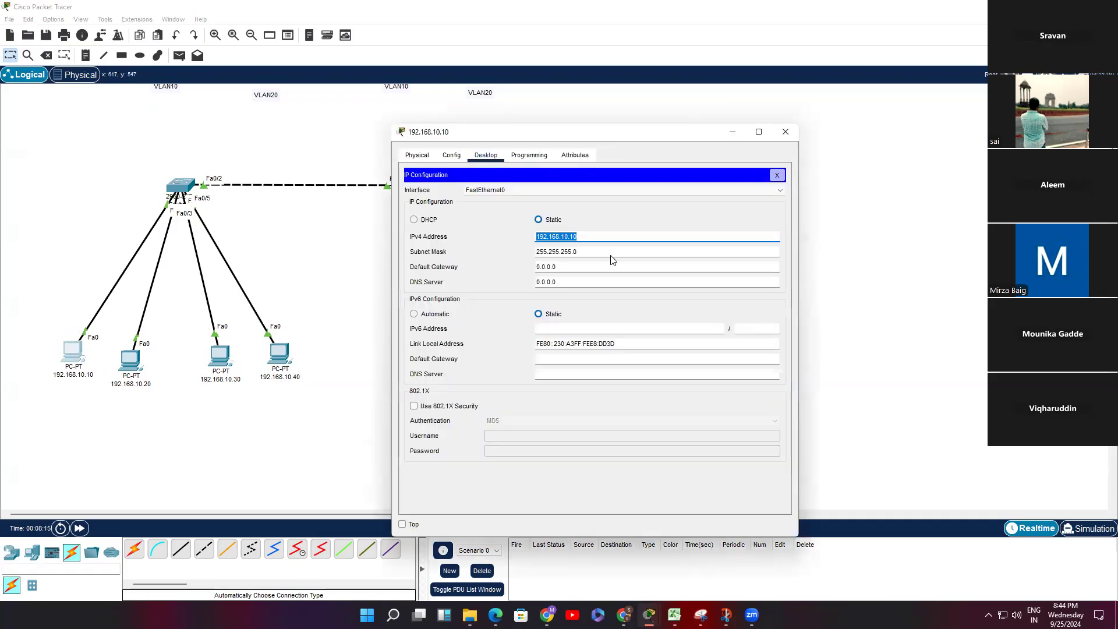
{"action": "left_click", "coordinate": [777, 174]}
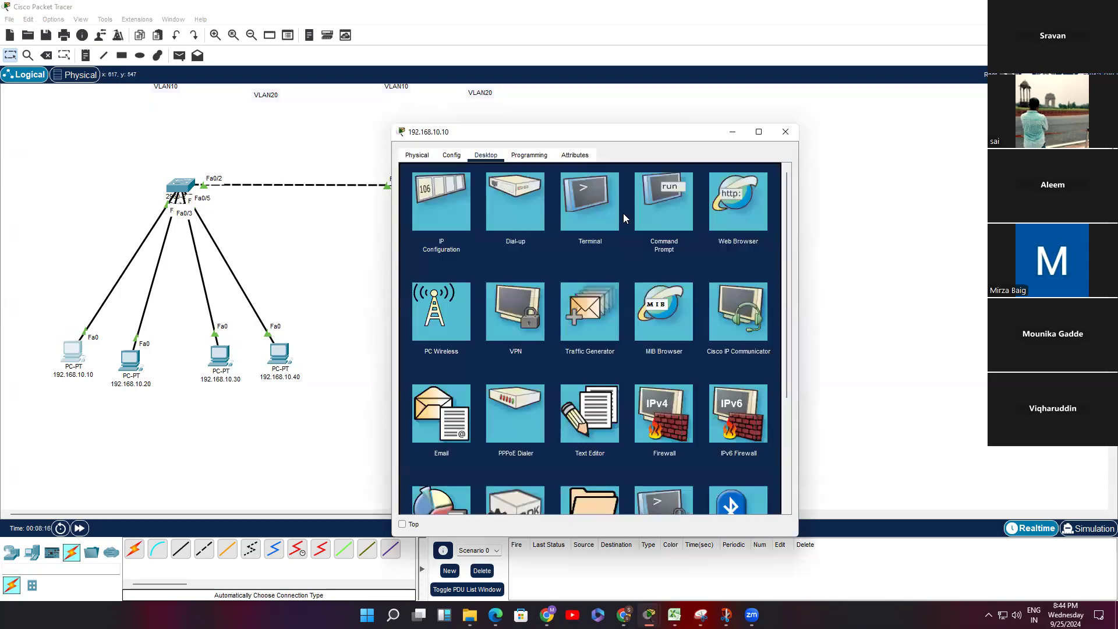
{"action": "left_click", "coordinate": [662, 217]}
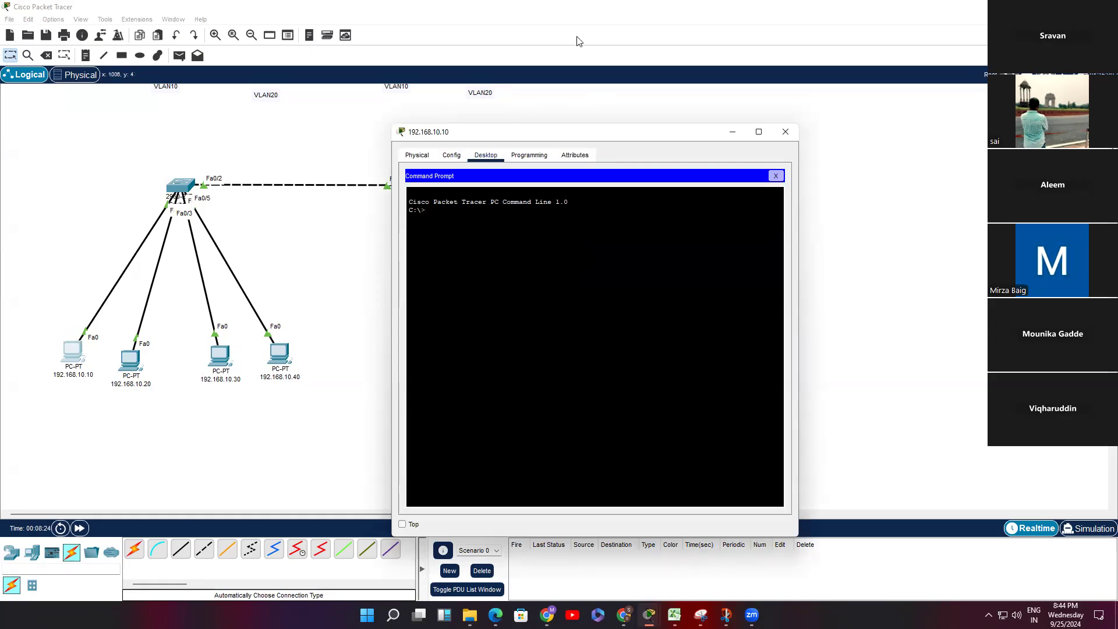
{"action": "left_click", "coordinate": [406, 52]}
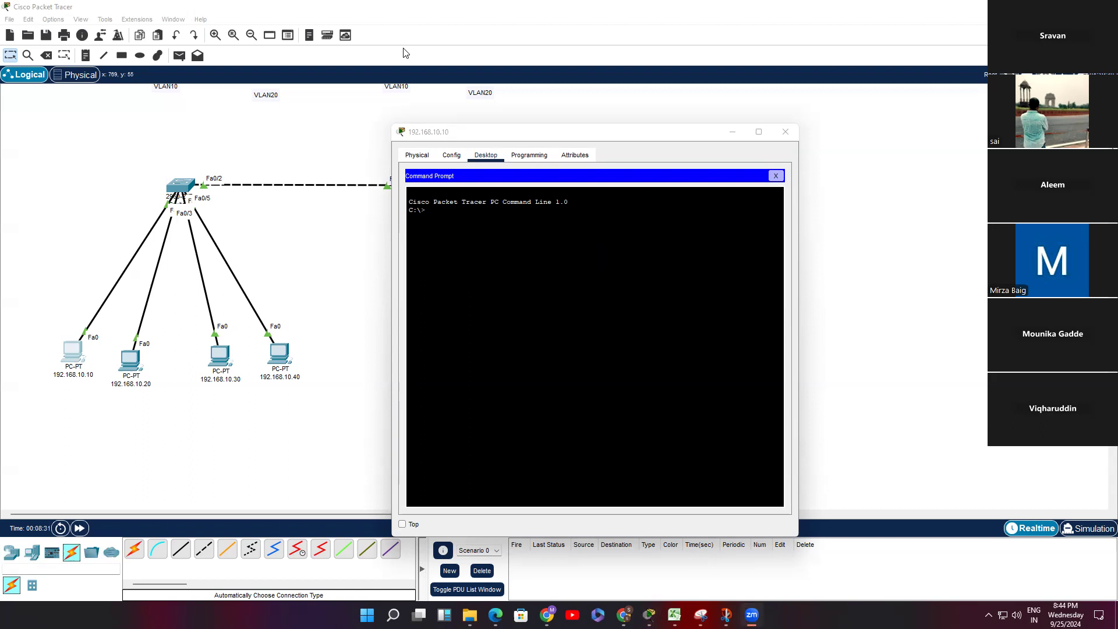
{"action": "left_click", "coordinate": [622, 305]}
{"action": "type", "text": "ping "}
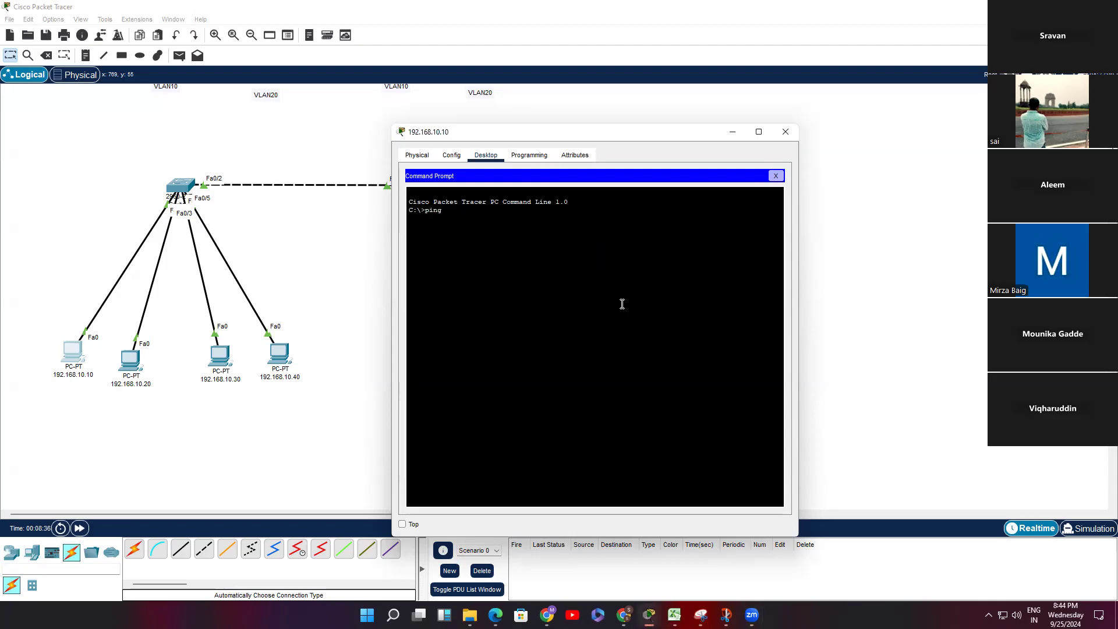
{"action": "type", "text": "19"}
{"action": "key", "text": "BackSpace"}
{"action": "key", "text": "BackSpace"}
{"action": "key", "text": "BackSpace"}
{"action": "key", "text": "BackSpace"}
{"action": "key", "text": "BackSpace"}
{"action": "key", "text": "BackSpace"}
{"action": "key", "text": "BackSpace"}
{"action": "key", "text": "BackSpace"}
{"action": "key", "text": "BackSpace"}
{"action": "key", "text": "BackSpace"}
{"action": "key", "text": "BackSpace"}
{"action": "key", "text": "BackSpace"}
{"action": "key", "text": "BackSpace"}
{"action": "key", "text": "BackSpace"}
{"action": "key", "text": "BackSpace"}
{"action": "key", "text": "BackSpace"}
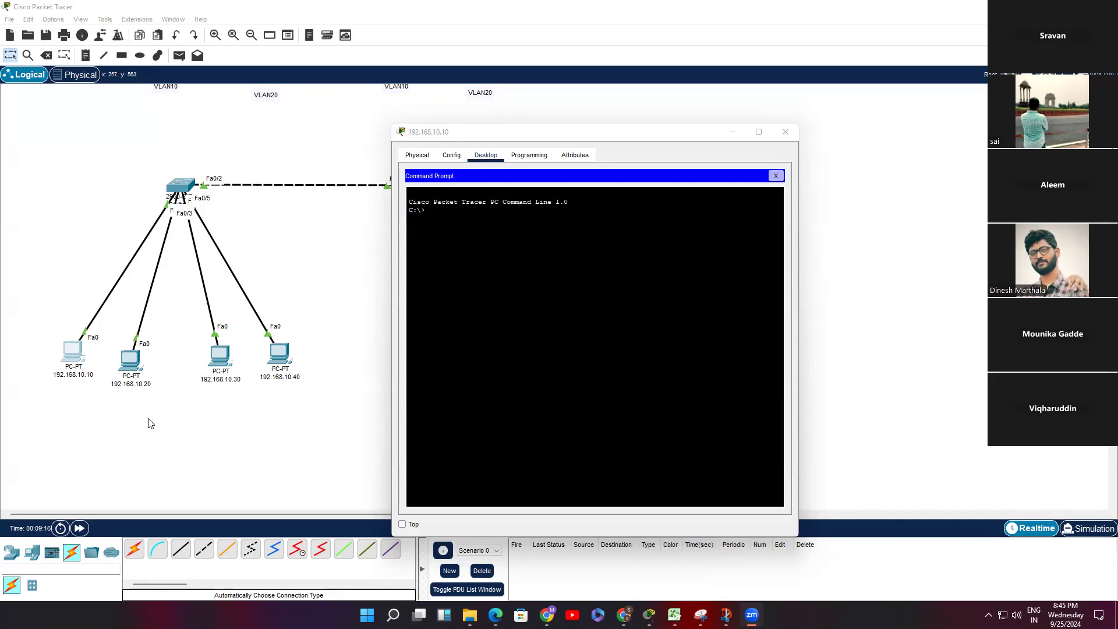
Shift PC 192.168.10.10 slightly downward in the workspace.
{"action": "left_click", "coordinate": [11, 552]}
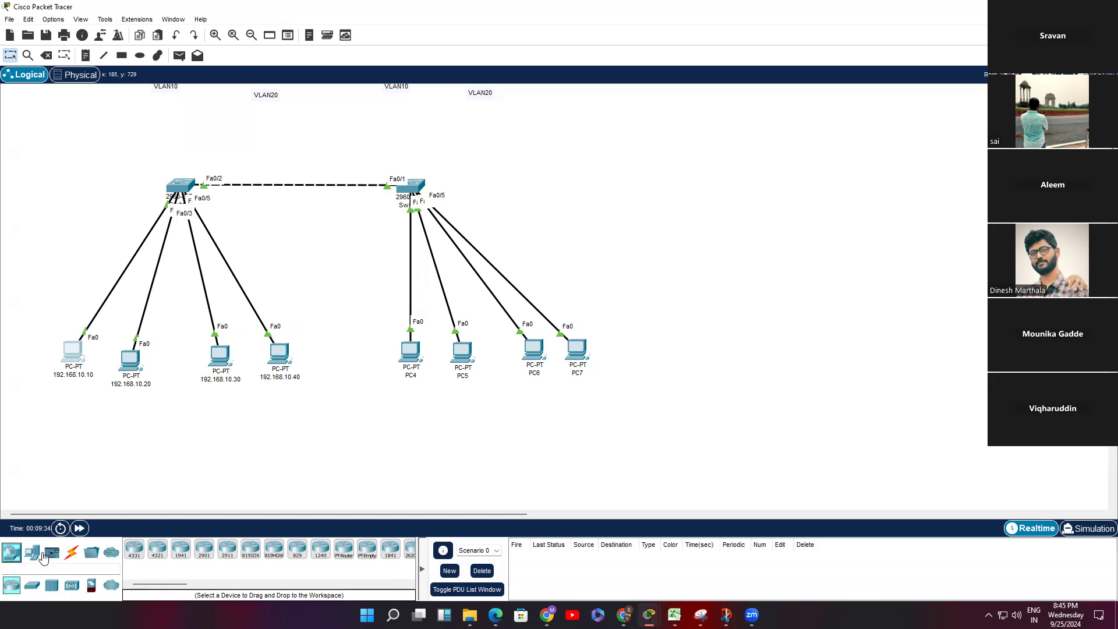
{"action": "mouse_move", "coordinate": [73, 351]}
{"action": "left_mouse_down"}
{"action": "mouse_move", "coordinate": [160, 352]}
{"action": "mouse_move", "coordinate": [64, 363]}
{"action": "mouse_move", "coordinate": [75, 347]}
{"action": "mouse_move", "coordinate": [114, 362]}
{"action": "mouse_move", "coordinate": [75, 362]}
{"action": "mouse_move", "coordinate": [125, 350]}
{"action": "mouse_move", "coordinate": [115, 376]}
{"action": "mouse_move", "coordinate": [74, 361]}
{"action": "left_mouse_up"}
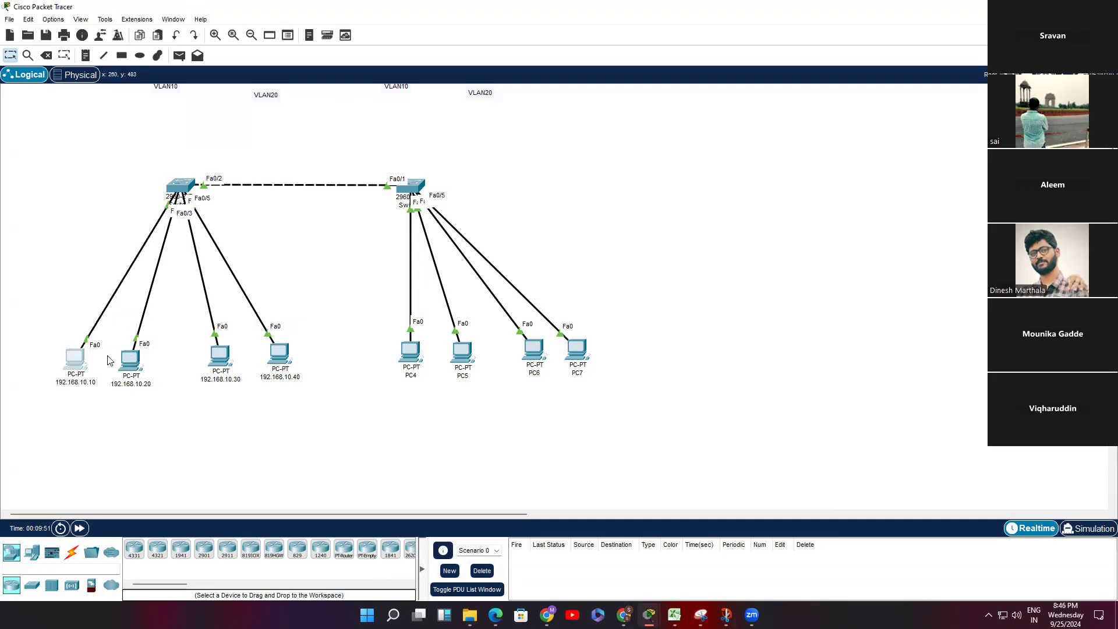
{"action": "left_click", "coordinate": [88, 410]}
Minimize the window of PC 192.168.10.10 and switch to the Windows Command Prompt on the host computer.
{"action": "left_click", "coordinate": [74, 367]}
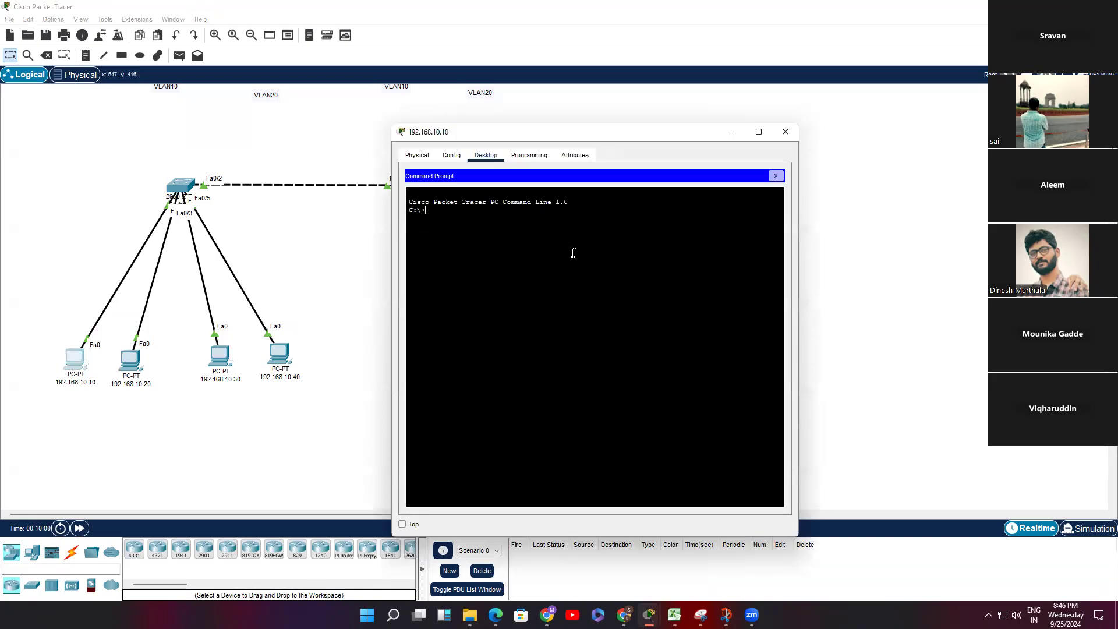
{"action": "left_click", "coordinate": [732, 132]}
{"action": "left_click", "coordinate": [393, 614]}
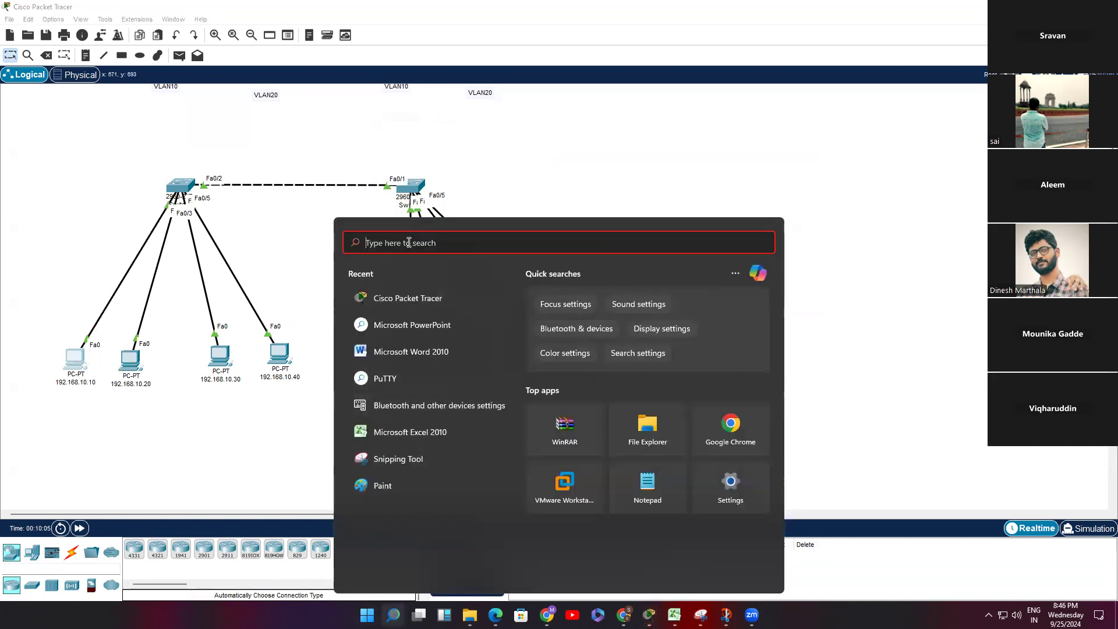
{"action": "type", "text": "cmd"}
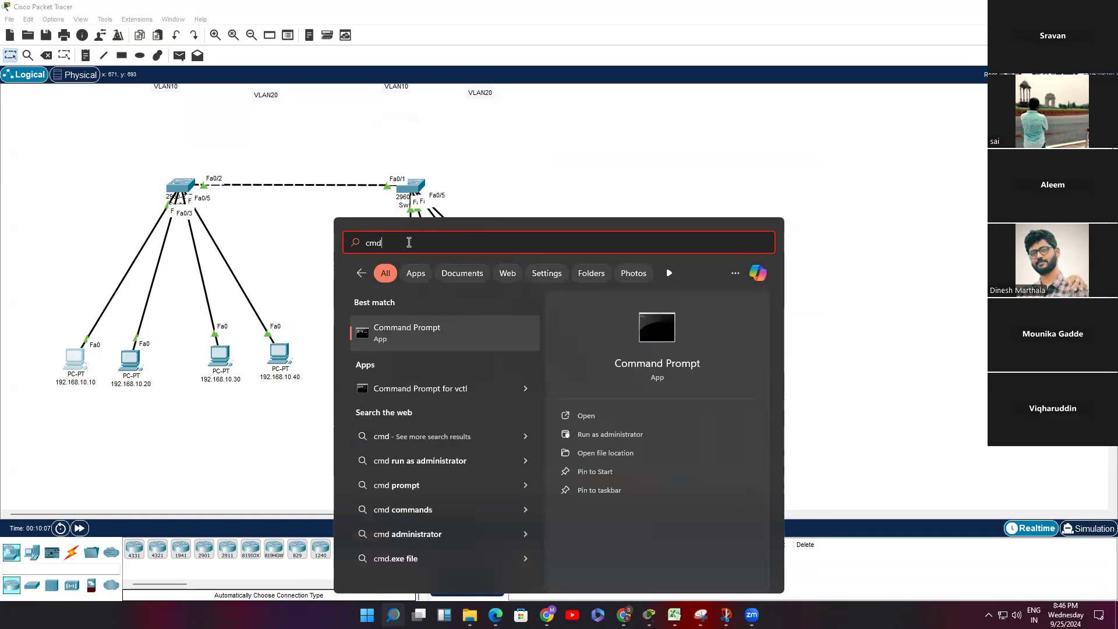
{"action": "left_click", "coordinate": [609, 419]}
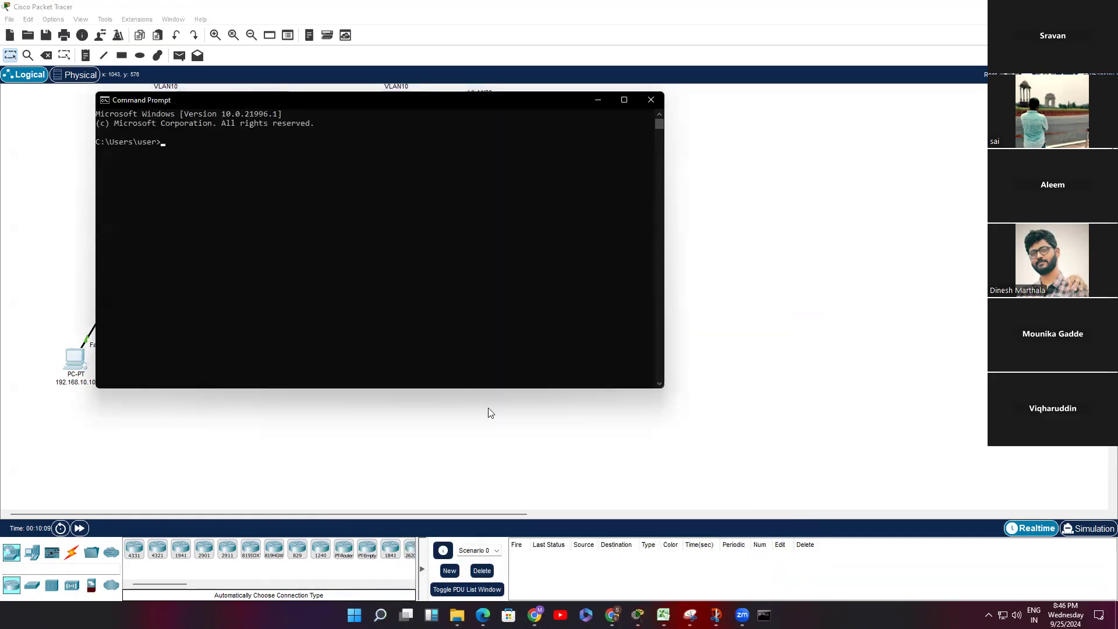
Run ipconfig to list the host computer's adapters and add some empty prompt lines below the output.
{"action": "left_click", "coordinate": [382, 208]}
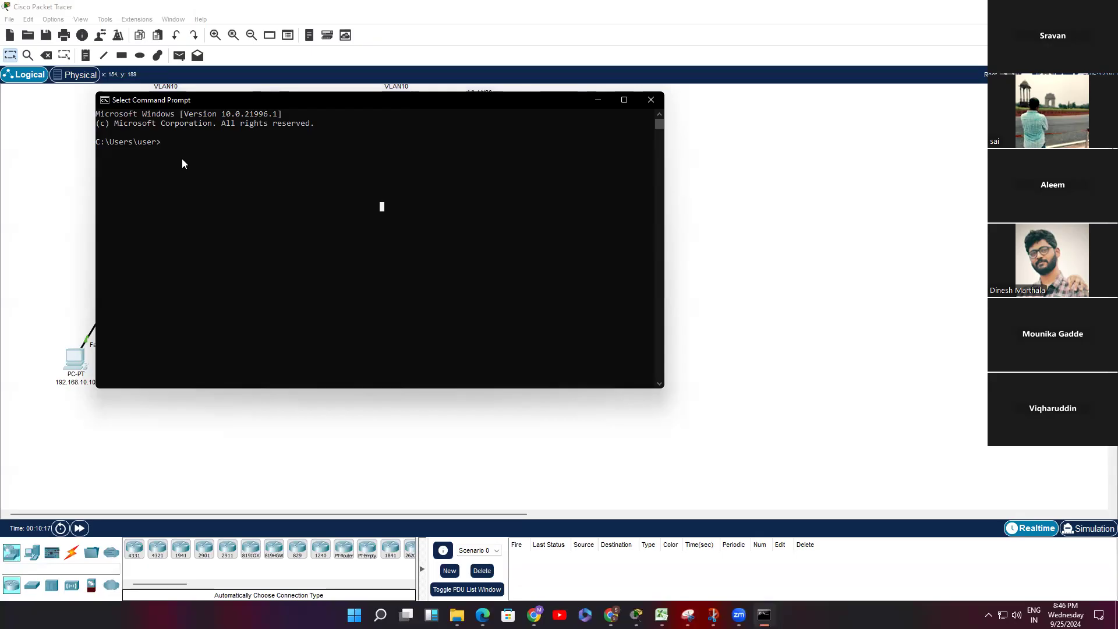
{"action": "type", "text": "ipconfig"}
{"action": "key", "text": "Return"}
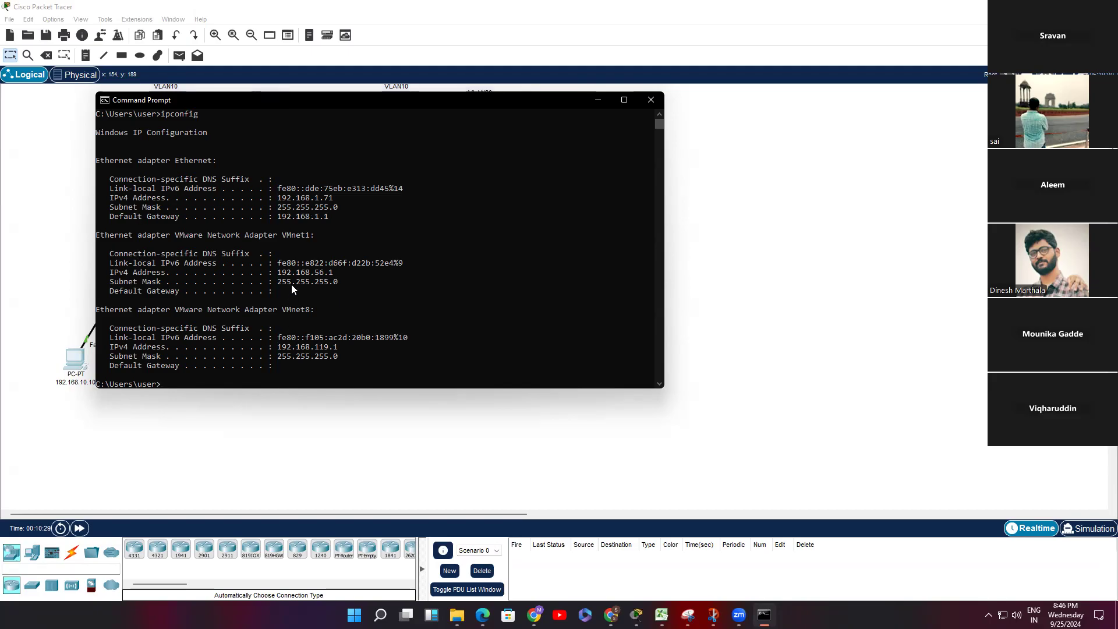
{"action": "key", "text": "Return"}
{"action": "key", "text": "Return"}
{"action": "key", "text": "Return"}
{"action": "key", "text": "Return"}
{"action": "key", "text": "Return"}
{"action": "key", "text": "Return"}
{"action": "key", "text": "Return"}
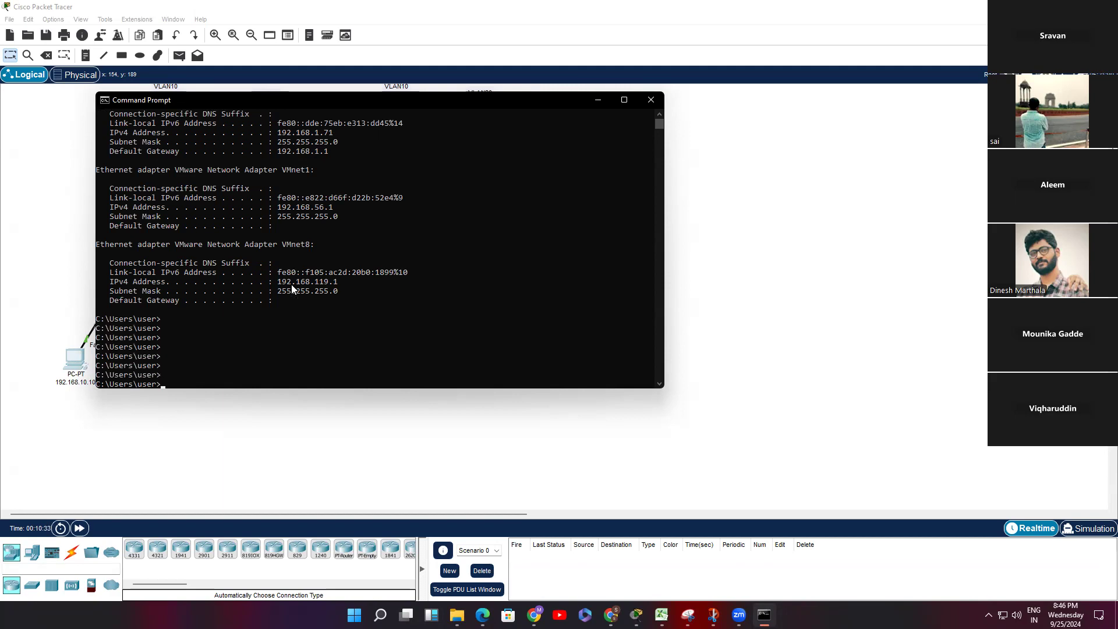
Run ipconfig /all to list the host computer's full network configuration.
{"action": "key", "text": "Up"}
{"action": "type", "text": "/all"}
{"action": "key", "text": "Return"}
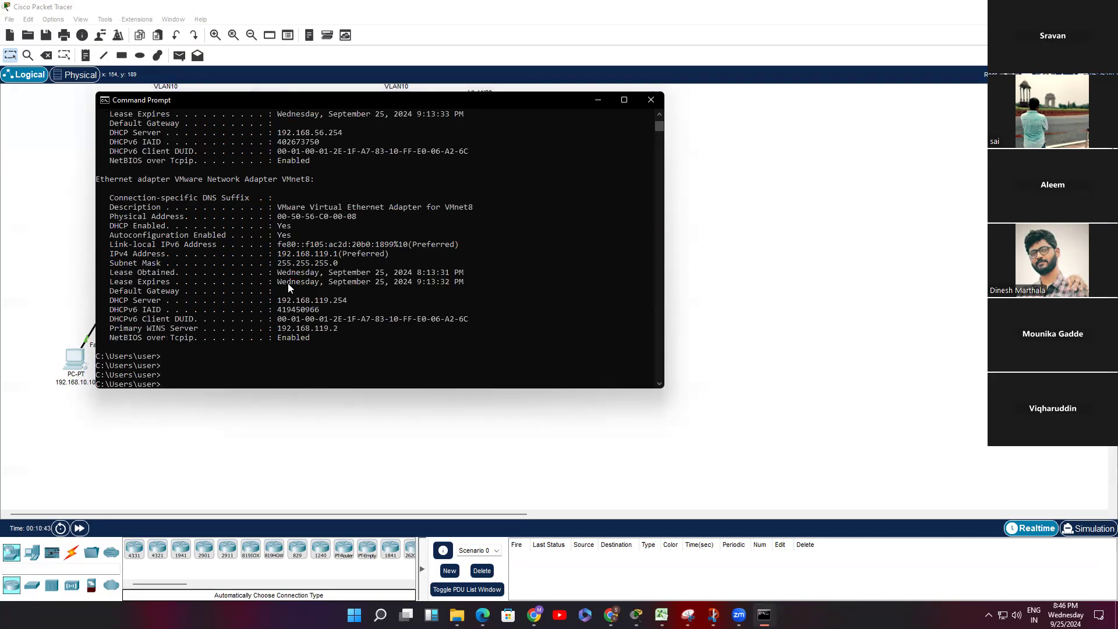
Examine the host's detailed adapter settings, comparing the Ethernet, VMnet1 and VMnet8 sections.
{"action": "scroll", "coordinate": [288, 283], "scroll_direction": "up", "scroll_amount": 15}
{"action": "scroll", "coordinate": [277, 283], "scroll_direction": "down", "scroll_amount": 2}
{"action": "scroll", "coordinate": [282, 206], "scroll_direction": "up", "scroll_amount": 11}
{"action": "scroll", "coordinate": [249, 194], "scroll_direction": "up", "scroll_amount": 3}
{"action": "scroll", "coordinate": [250, 195], "scroll_direction": "down", "scroll_amount": 11}
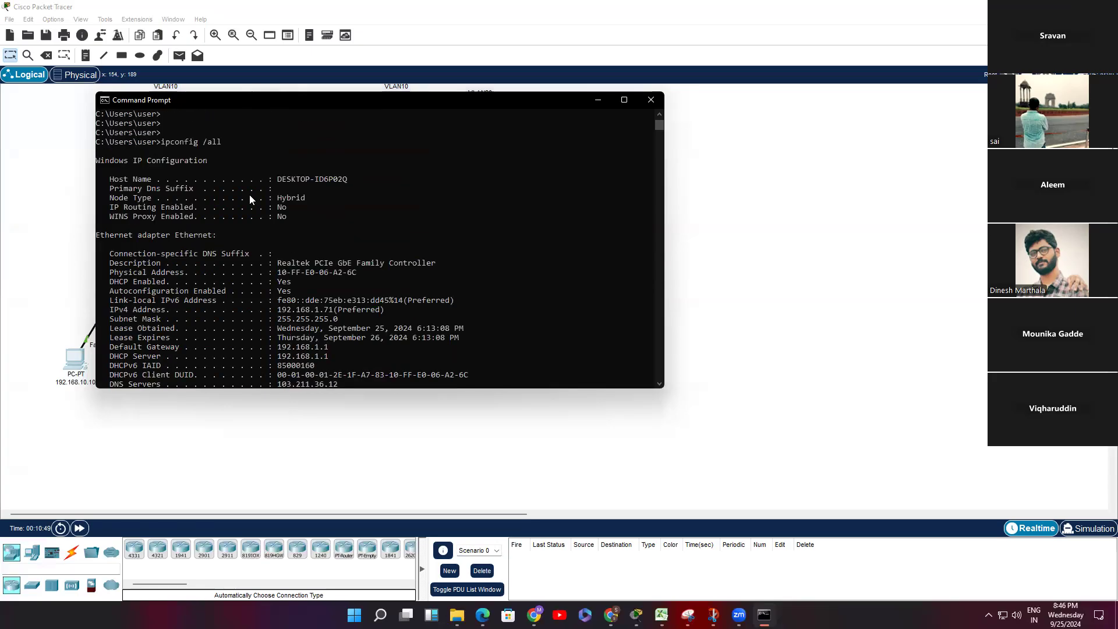
{"action": "scroll", "coordinate": [250, 194], "scroll_direction": "down", "scroll_amount": 2}
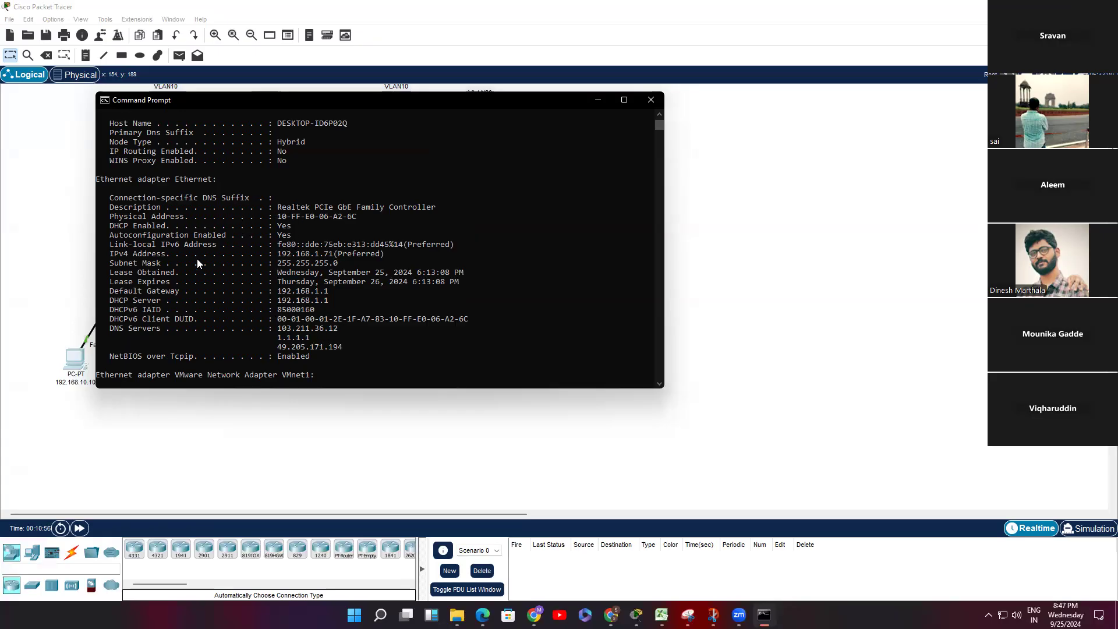
{"action": "scroll", "coordinate": [197, 258], "scroll_direction": "down", "scroll_amount": 5}
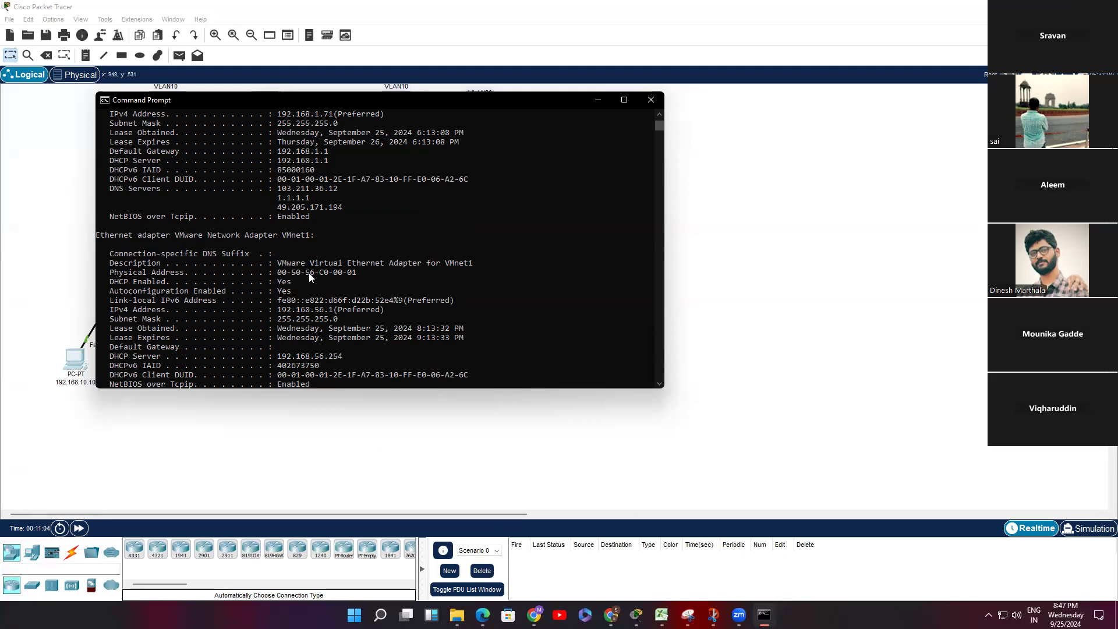
{"action": "scroll", "coordinate": [308, 255], "scroll_direction": "down", "scroll_amount": 1}
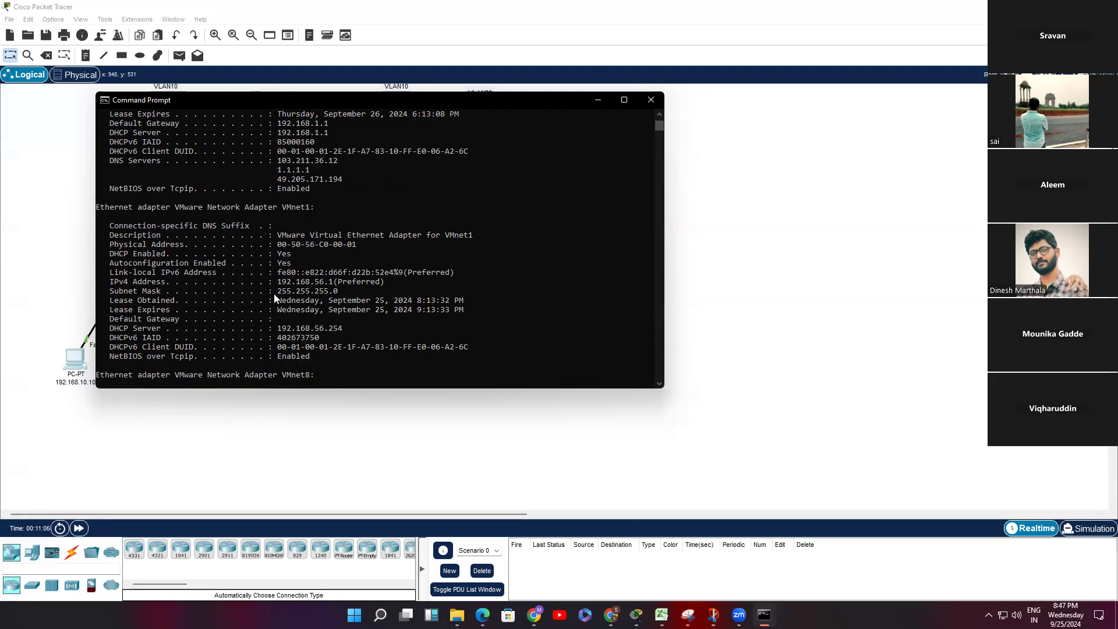
{"action": "scroll", "coordinate": [316, 283], "scroll_direction": "down", "scroll_amount": 6}
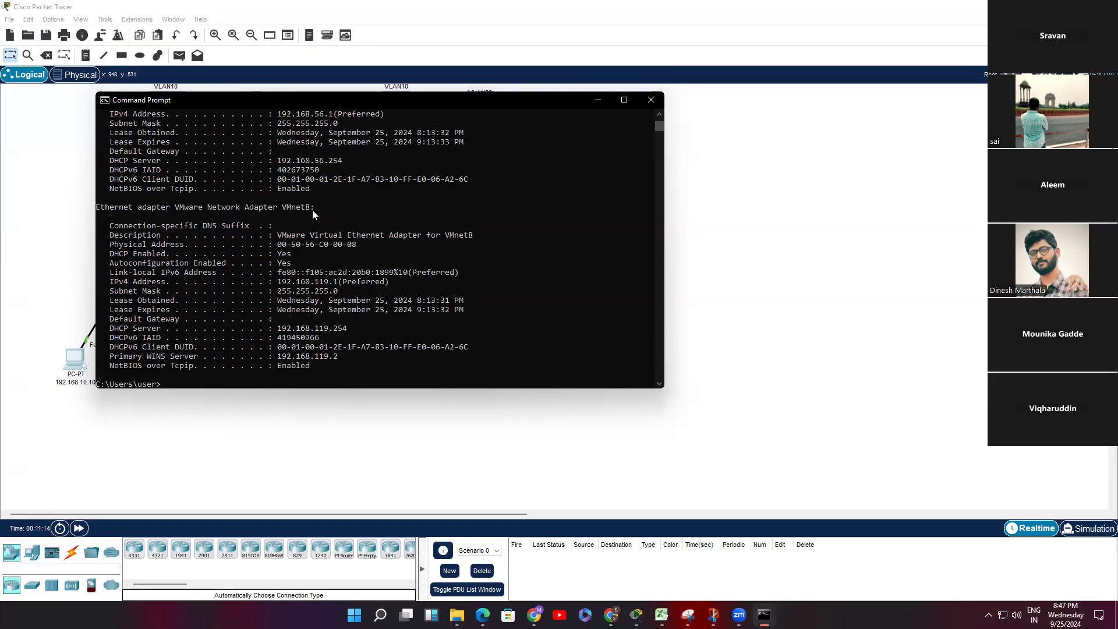
{"action": "scroll", "coordinate": [312, 210], "scroll_direction": "up", "scroll_amount": 6}
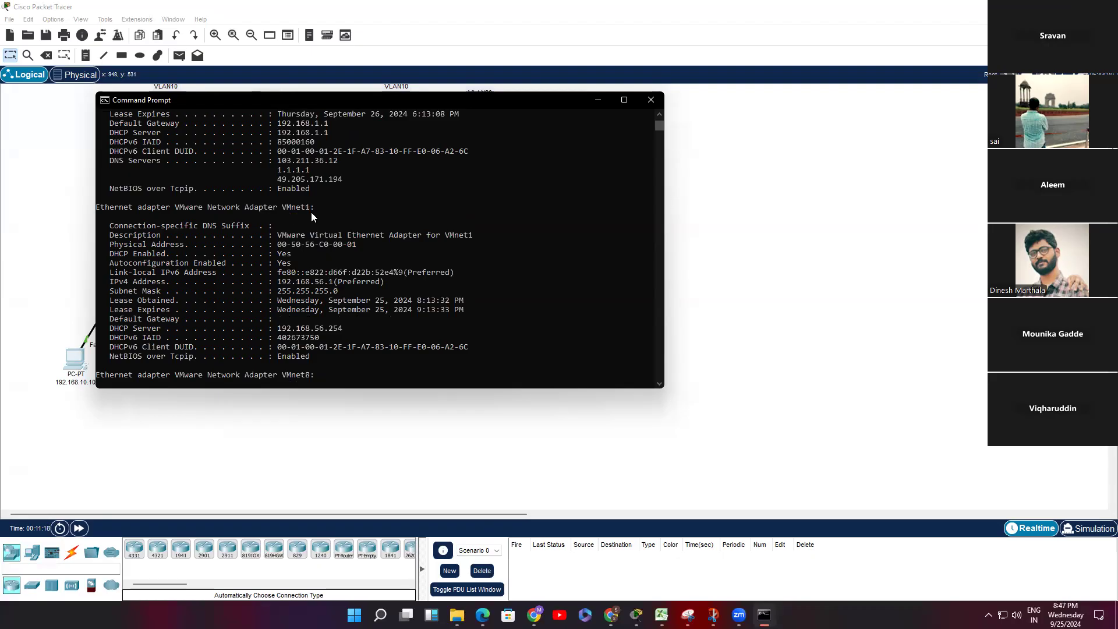
{"action": "scroll", "coordinate": [311, 213], "scroll_direction": "down", "scroll_amount": 7}
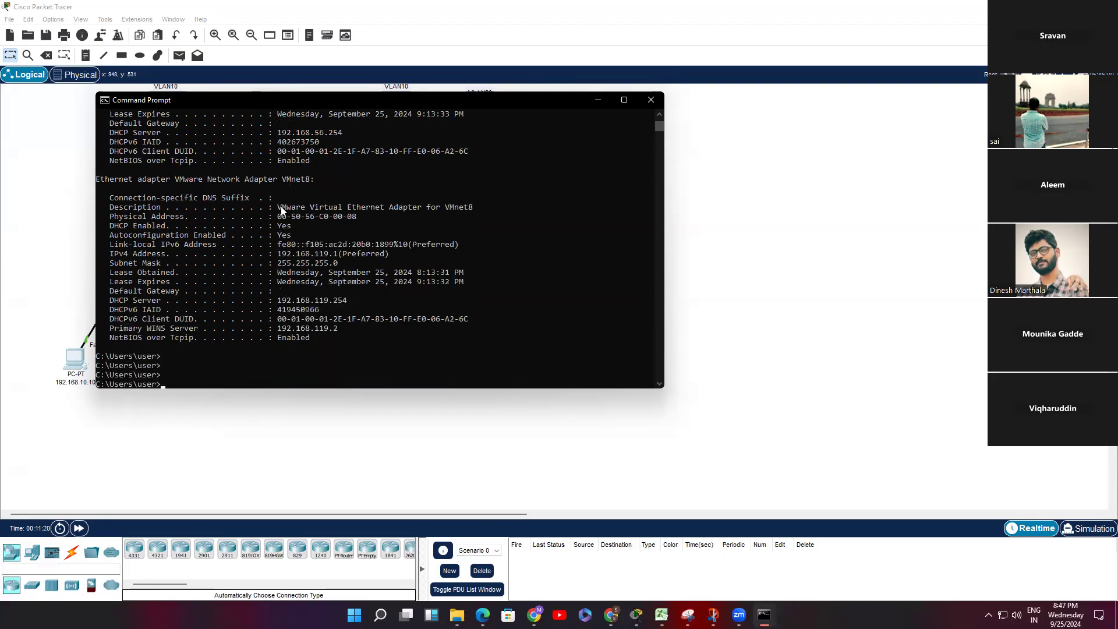
{"action": "scroll", "coordinate": [341, 300], "scroll_direction": "up", "scroll_amount": 4}
{"action": "scroll", "coordinate": [341, 296], "scroll_direction": "down", "scroll_amount": 4}
Highlight the full VMnet8 adapter section, then the full Ethernet adapter section of the output.
{"action": "left_click_drag", "start_coordinate": [317, 338], "coordinate": [99, 178]}
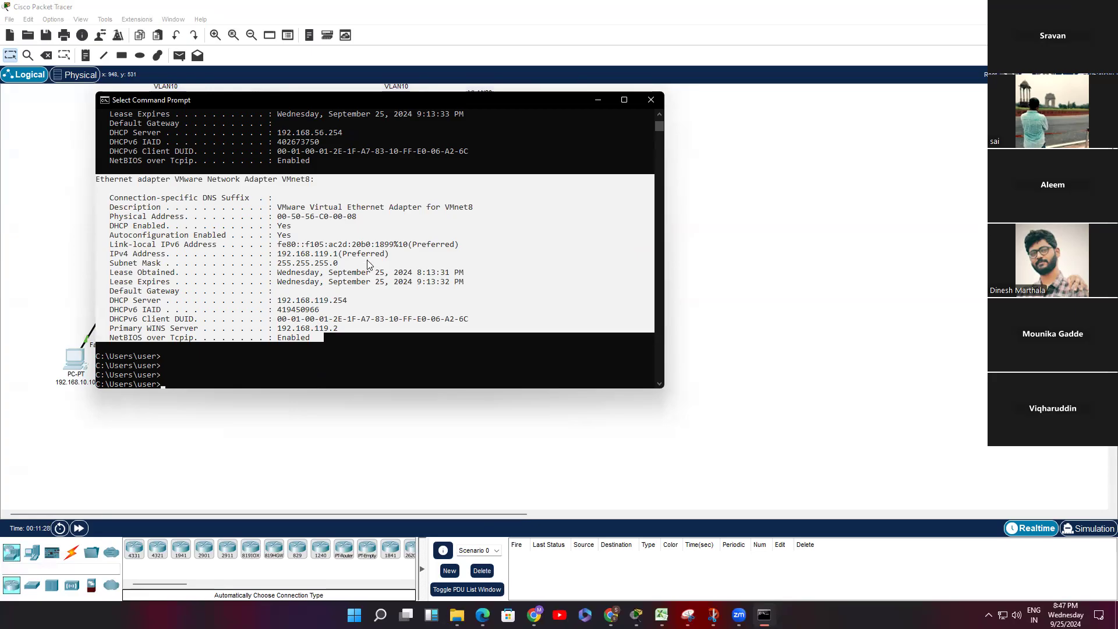
{"action": "scroll", "coordinate": [367, 268], "scroll_direction": "up", "scroll_amount": 6}
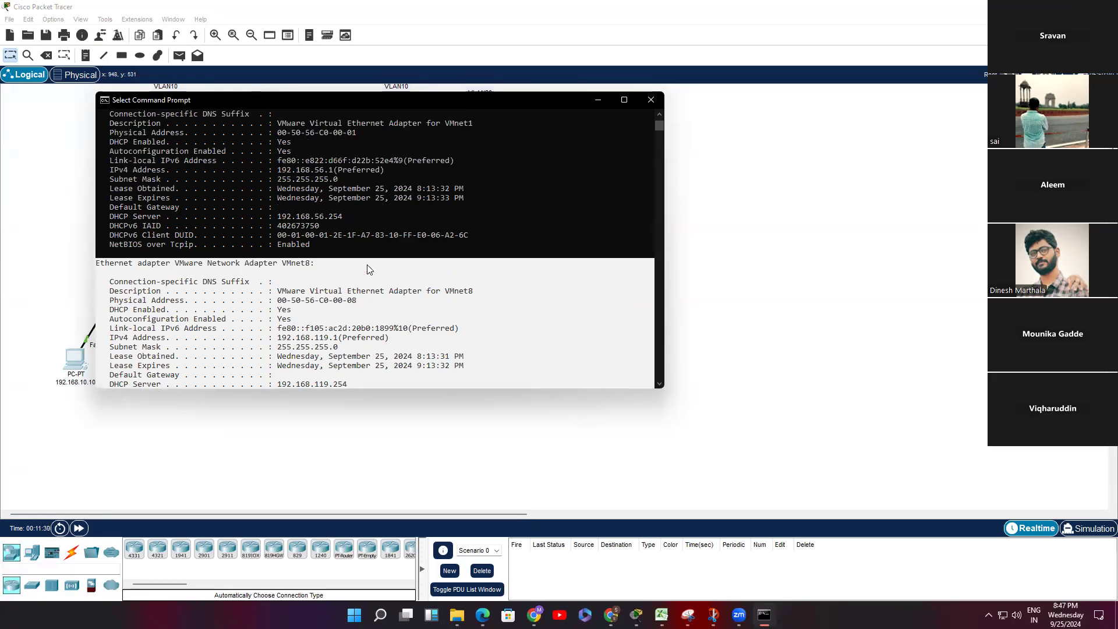
{"action": "scroll", "coordinate": [366, 264], "scroll_direction": "up", "scroll_amount": 5}
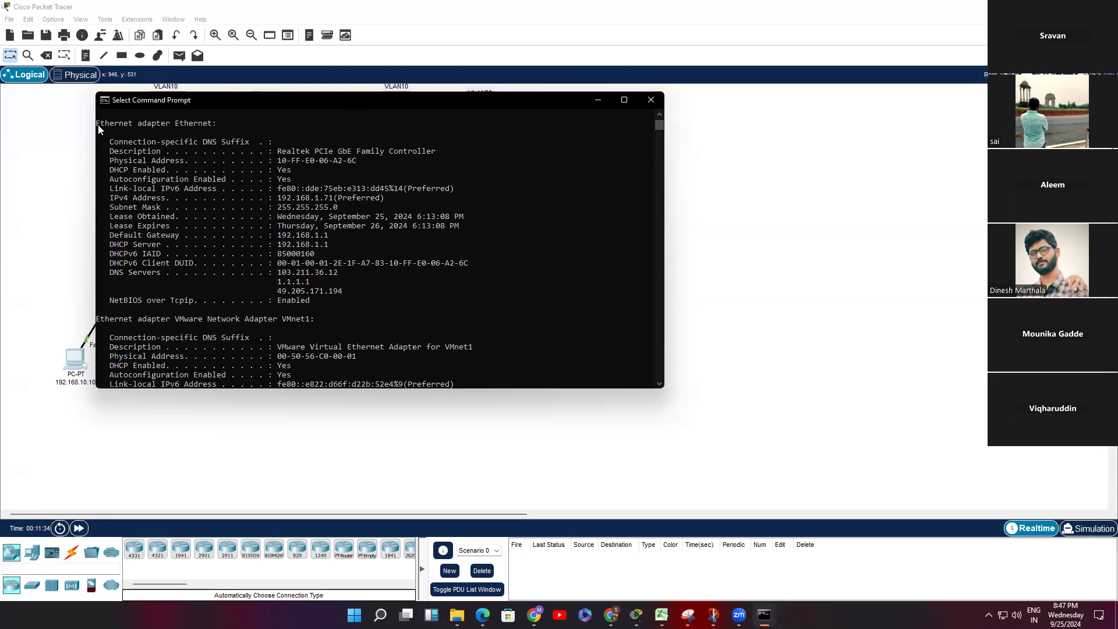
{"action": "left_click_drag", "start_coordinate": [98, 122], "coordinate": [343, 303]}
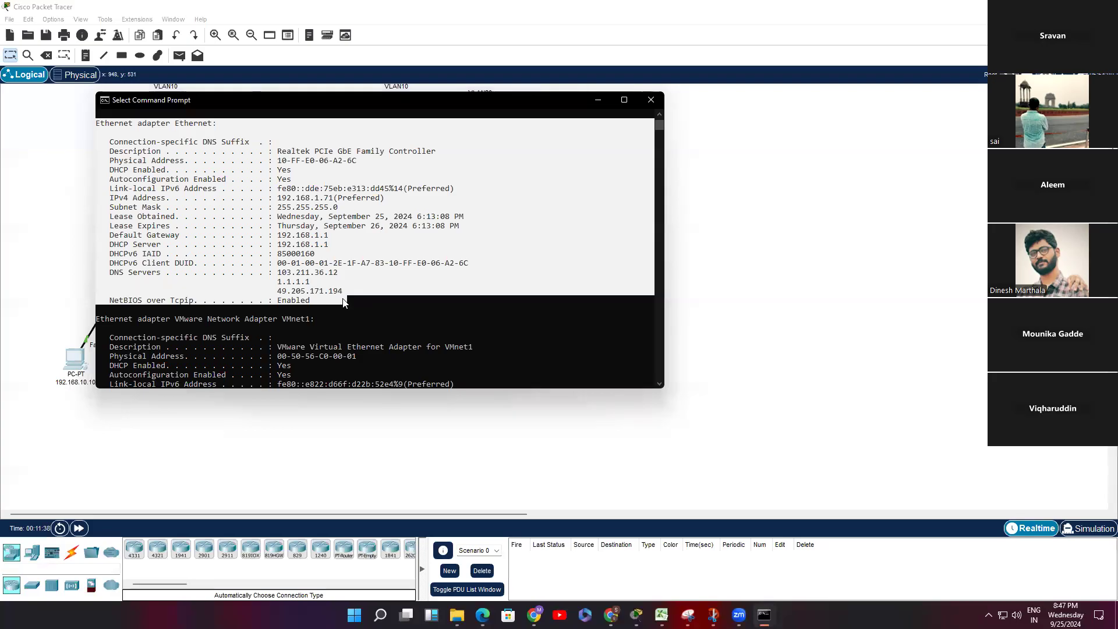
Highlight the Ethernet adapter's IPv4 address and close the Windows Command Prompt.
{"action": "left_click", "coordinate": [302, 189]}
{"action": "left_click_drag", "start_coordinate": [274, 198], "coordinate": [333, 199]}
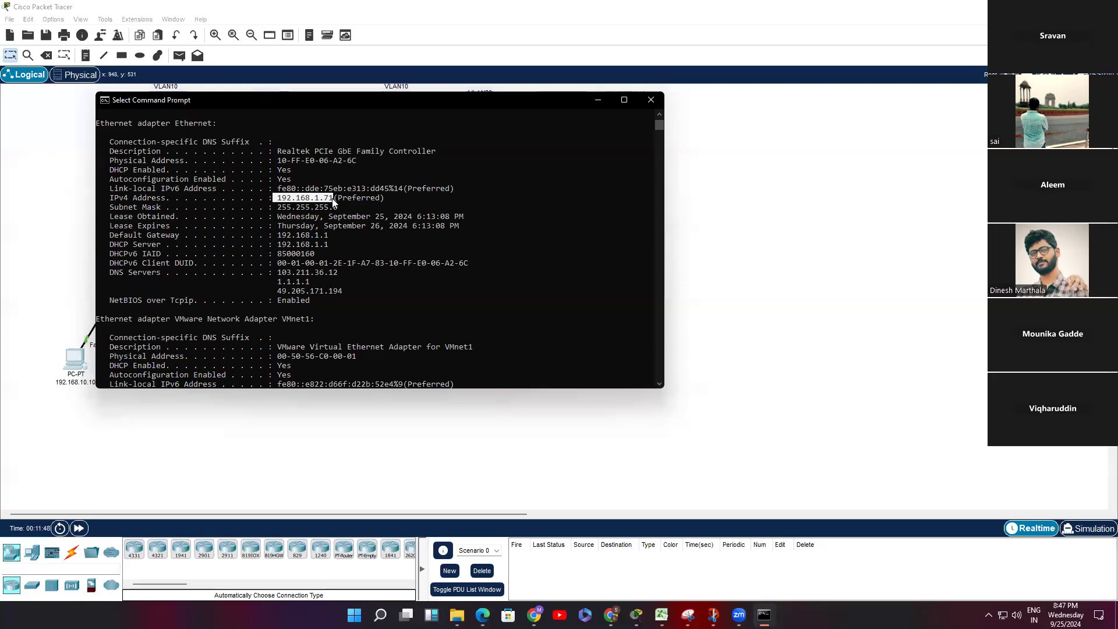
{"action": "left_click_drag", "start_coordinate": [334, 202], "coordinate": [336, 202]}
{"action": "left_click_drag", "start_coordinate": [334, 201], "coordinate": [331, 201]}
{"action": "left_click", "coordinate": [651, 100]}
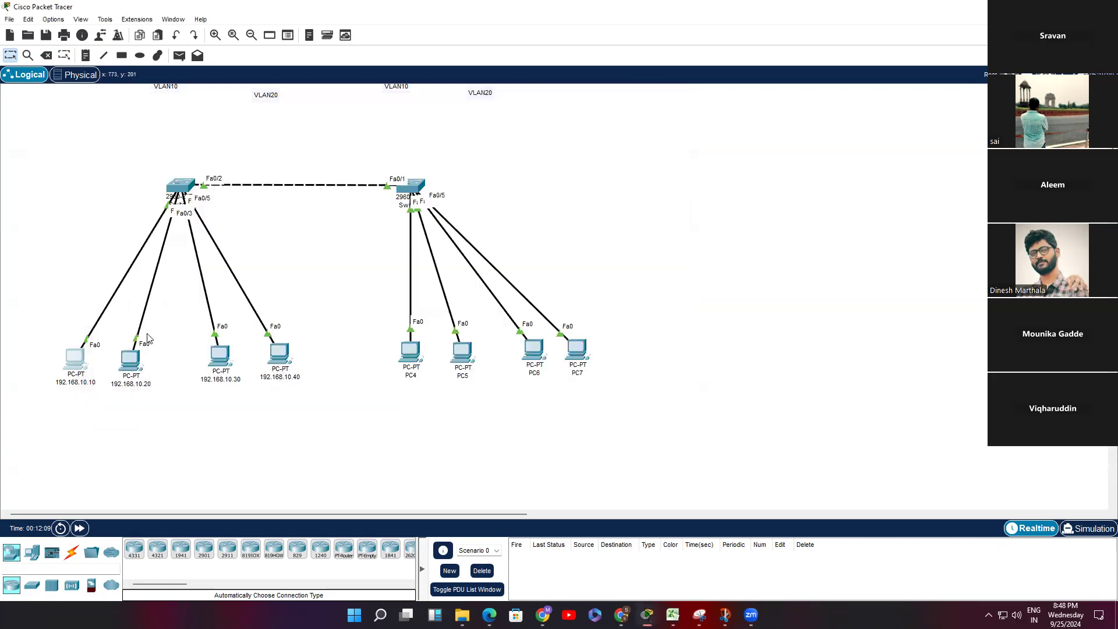
Return to the Command Prompt of PC 192.168.10.10 in Cisco Packet Tracer and run ipconfig /all.
{"action": "left_click", "coordinate": [79, 357]}
{"action": "type", "text": "ipconfi"}
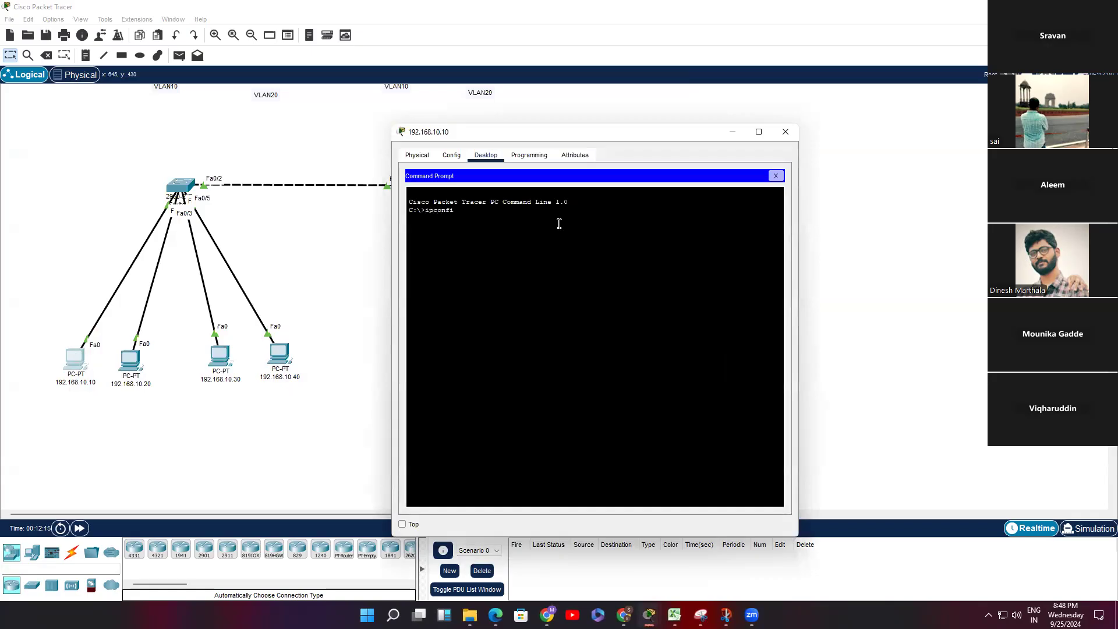
{"action": "type", "text": " /all"}
{"action": "key", "text": "Return"}
{"action": "type", "text": "ipconfig /all"}
{"action": "key", "text": "Return"}
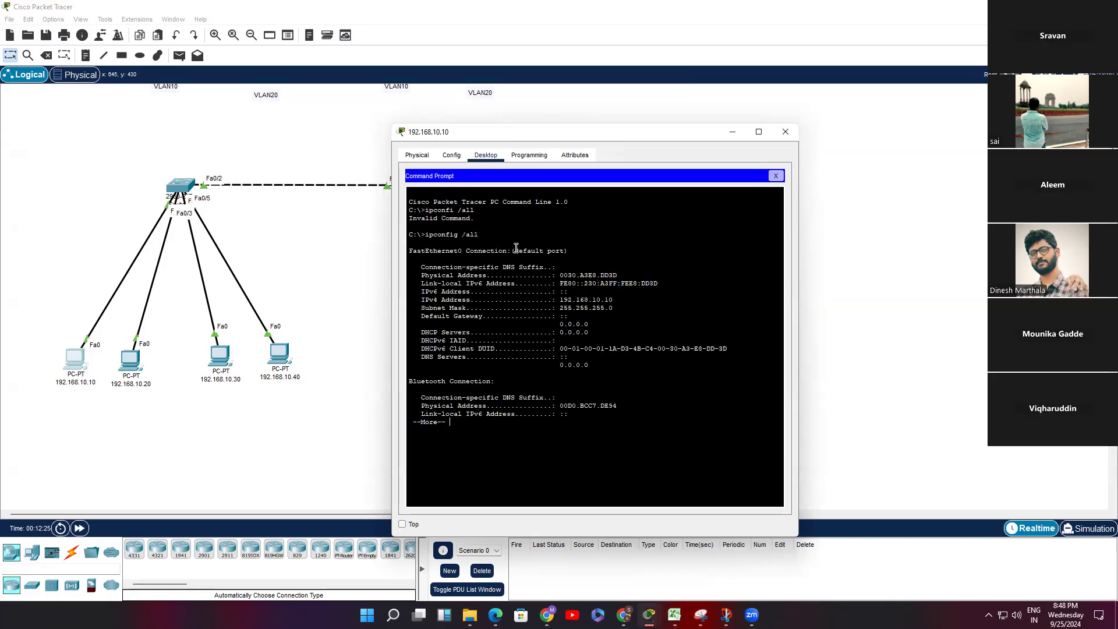
Highlight the FastEthernet0 and Bluetooth Connection headings and display the rest of the ipconfig output.
{"action": "left_click_drag", "start_coordinate": [409, 251], "coordinate": [460, 246]}
{"action": "left_click_drag", "start_coordinate": [462, 251], "coordinate": [408, 251]}
{"action": "mouse_move", "coordinate": [410, 381]}
{"action": "left_mouse_down"}
{"action": "mouse_move", "coordinate": [503, 382]}
{"action": "mouse_move", "coordinate": [460, 365]}
{"action": "mouse_move", "coordinate": [408, 366]}
{"action": "left_mouse_up"}
{"action": "key", "text": "space"}
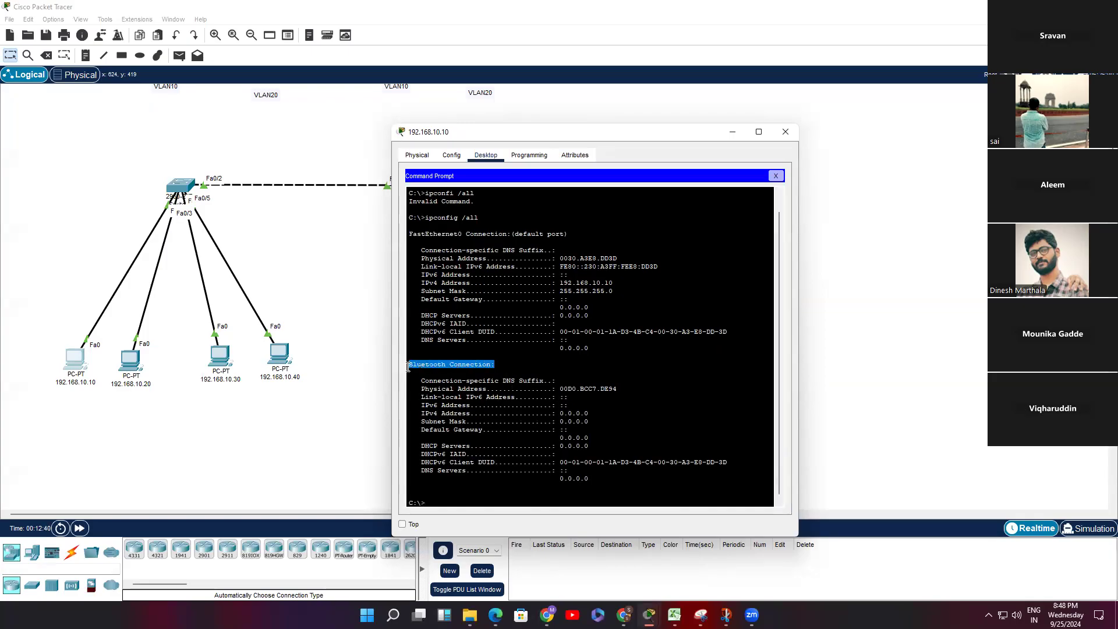
Highlight the Bluetooth Connection details and the IPv4 address and subnet mask lines of FastEthernet0.
{"action": "left_click", "coordinate": [520, 368]}
{"action": "left_click_drag", "start_coordinate": [494, 365], "coordinate": [406, 366]}
{"action": "left_click_drag", "start_coordinate": [589, 414], "coordinate": [417, 414]}
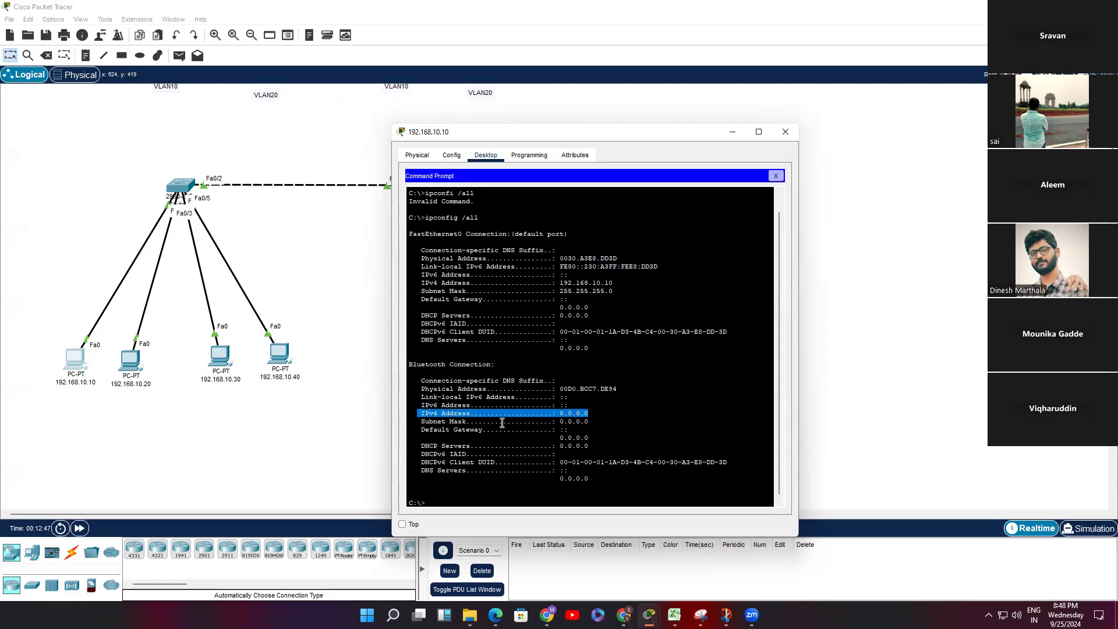
{"action": "left_click_drag", "start_coordinate": [590, 478], "coordinate": [407, 359]}
{"action": "left_click", "coordinate": [593, 371]}
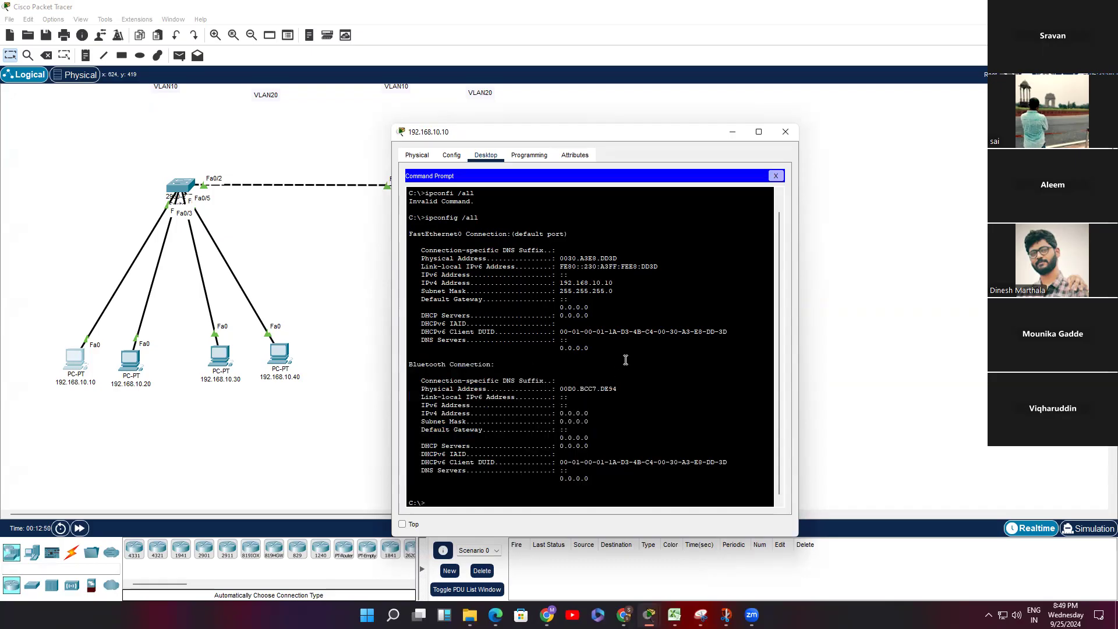
{"action": "left_click_drag", "start_coordinate": [615, 294], "coordinate": [411, 284]}
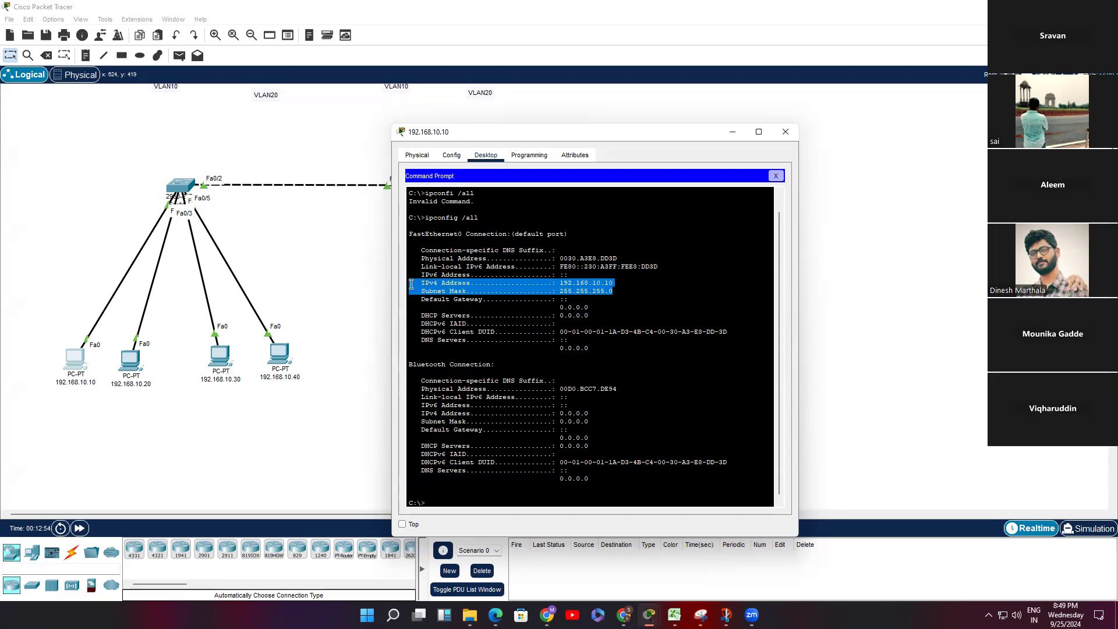
Highlight the DHCP Servers line and the DNS Servers lines of FastEthernet0 in the ipconfig output.
{"action": "left_click", "coordinate": [626, 295]}
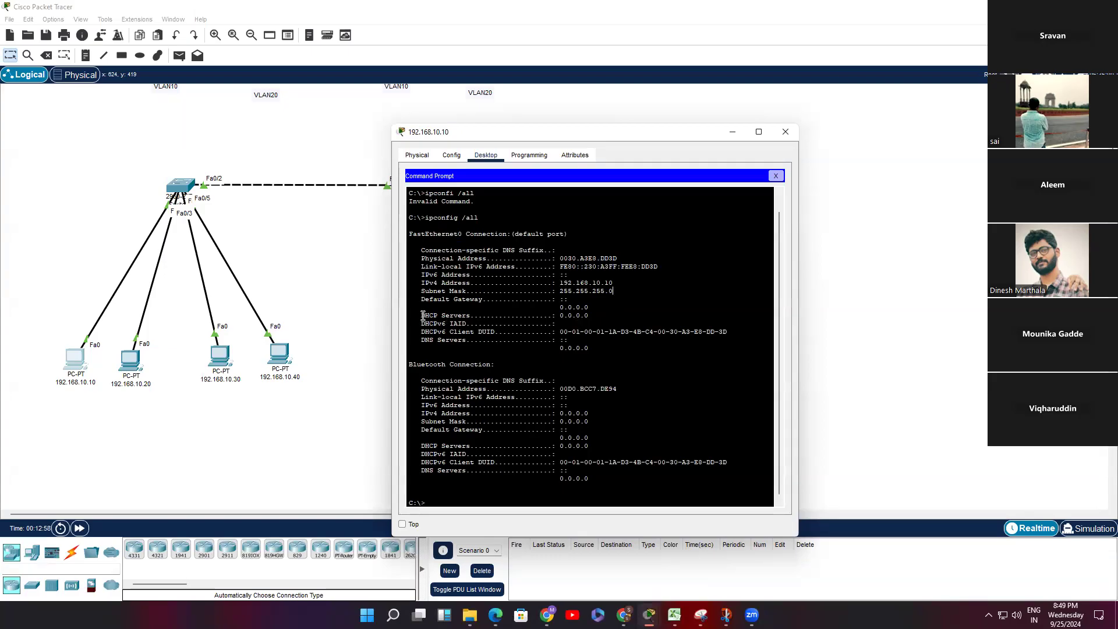
{"action": "left_click_drag", "start_coordinate": [421, 317], "coordinate": [594, 311]}
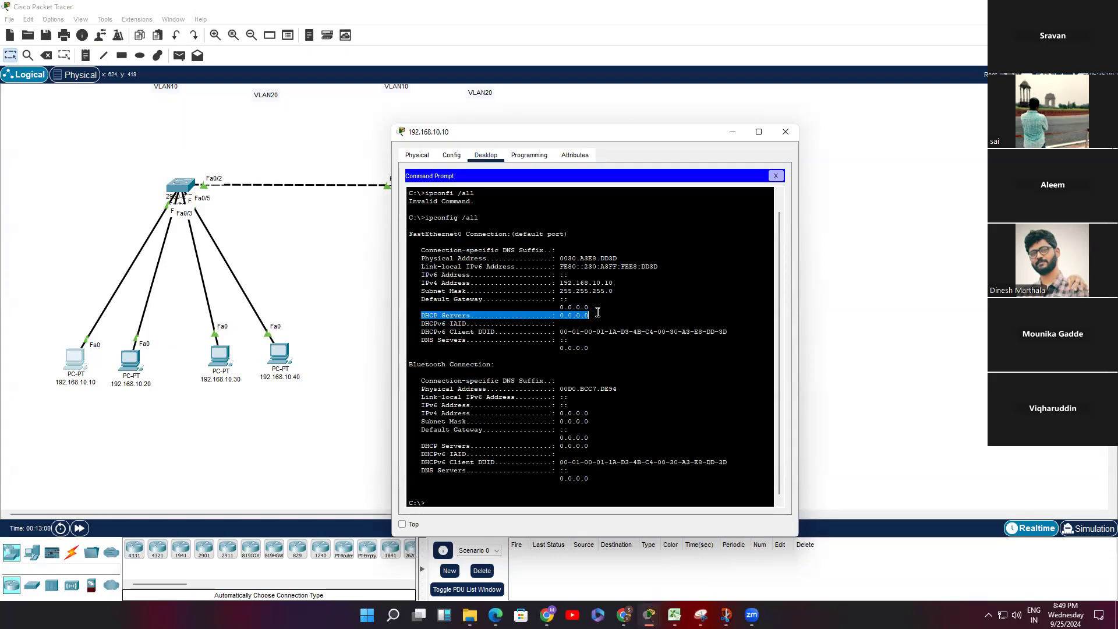
{"action": "left_click", "coordinate": [423, 342]}
{"action": "left_click_drag", "start_coordinate": [424, 343], "coordinate": [598, 343]}
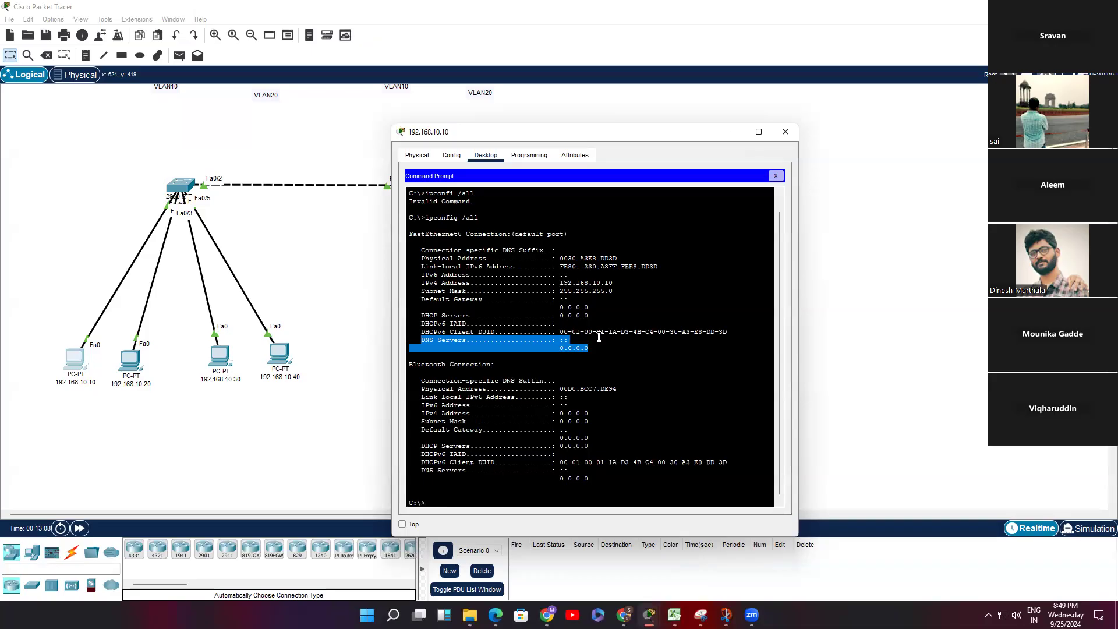
Highlight the DNS server address of FastEthernet0 on its own and the whole DNS Servers entry.
{"action": "left_click_drag", "start_coordinate": [598, 348], "coordinate": [560, 350]}
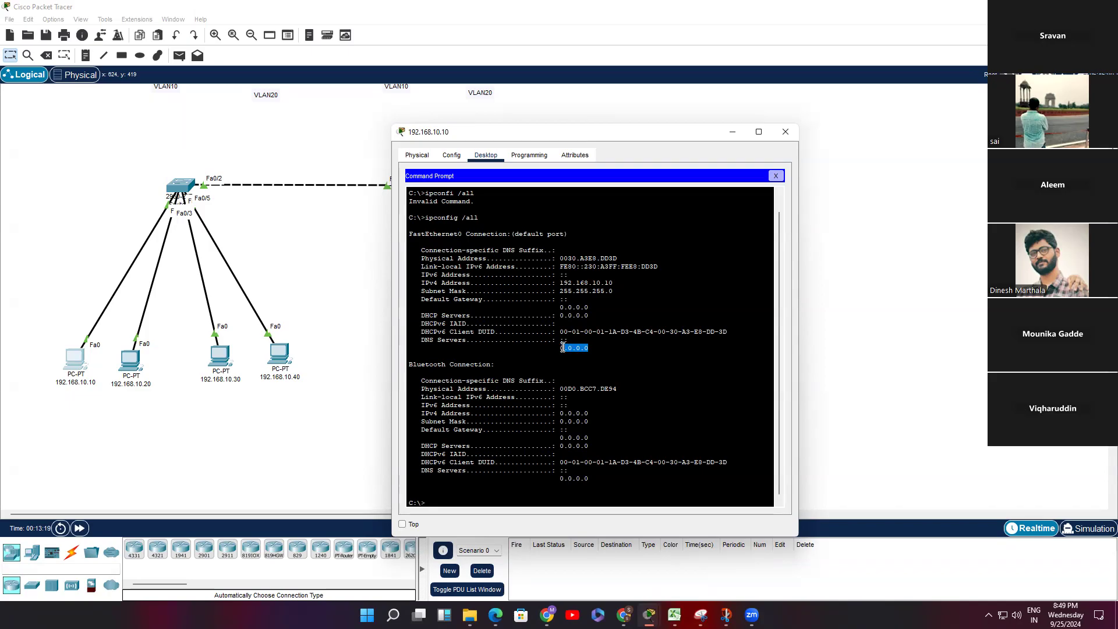
{"action": "left_click_drag", "start_coordinate": [563, 348], "coordinate": [560, 349]}
{"action": "left_click_drag", "start_coordinate": [560, 350], "coordinate": [403, 341]}
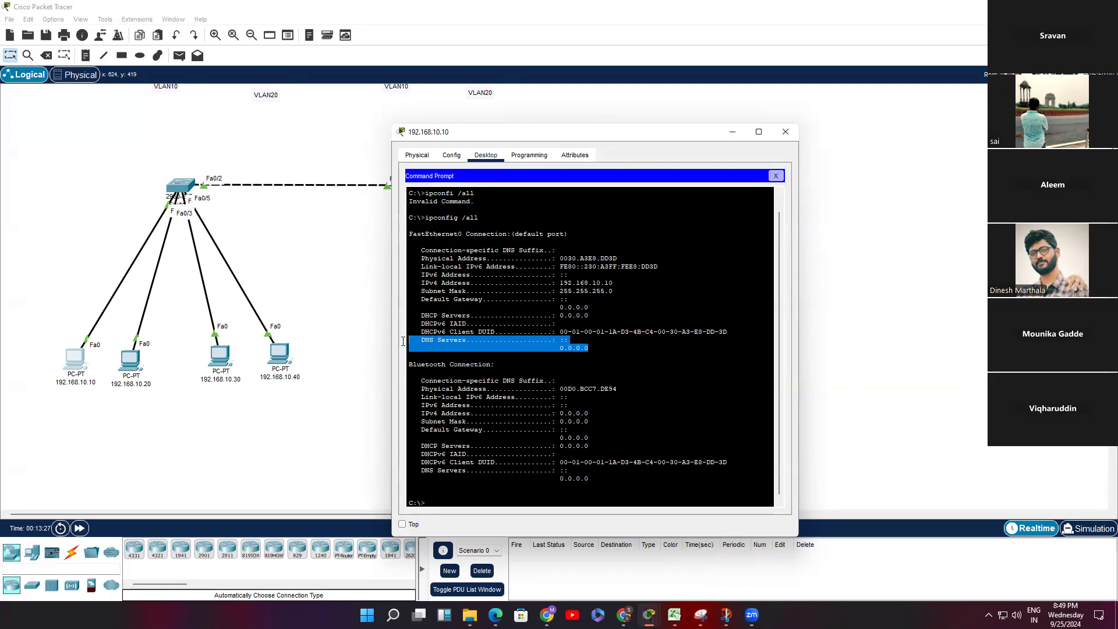
{"action": "left_click_drag", "start_coordinate": [590, 348], "coordinate": [559, 349]}
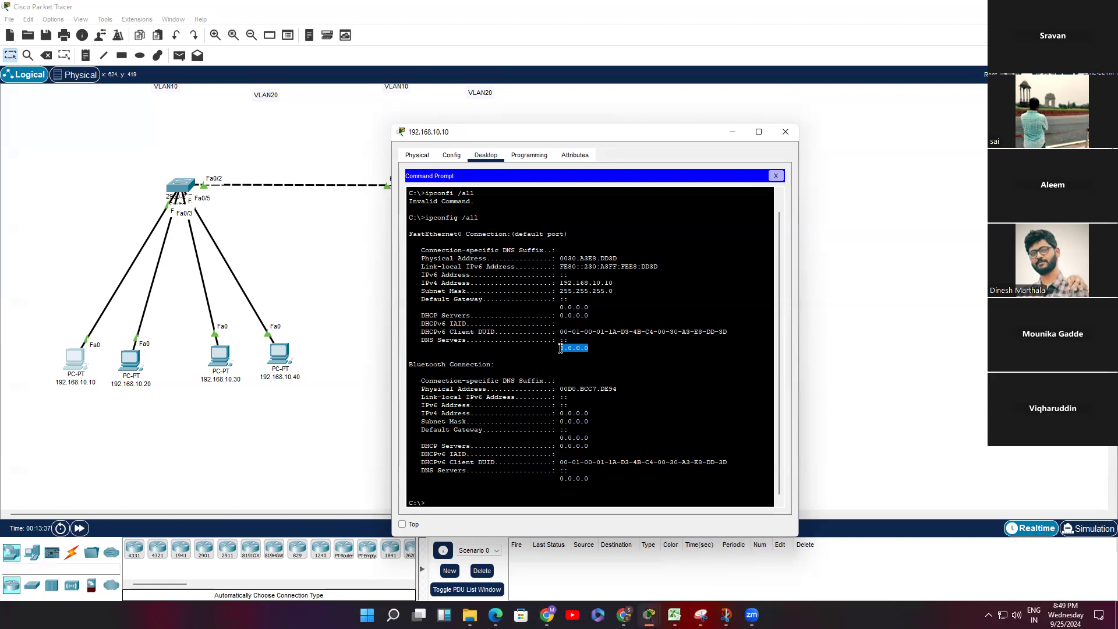
{"action": "left_click_drag", "start_coordinate": [560, 347], "coordinate": [399, 339]}
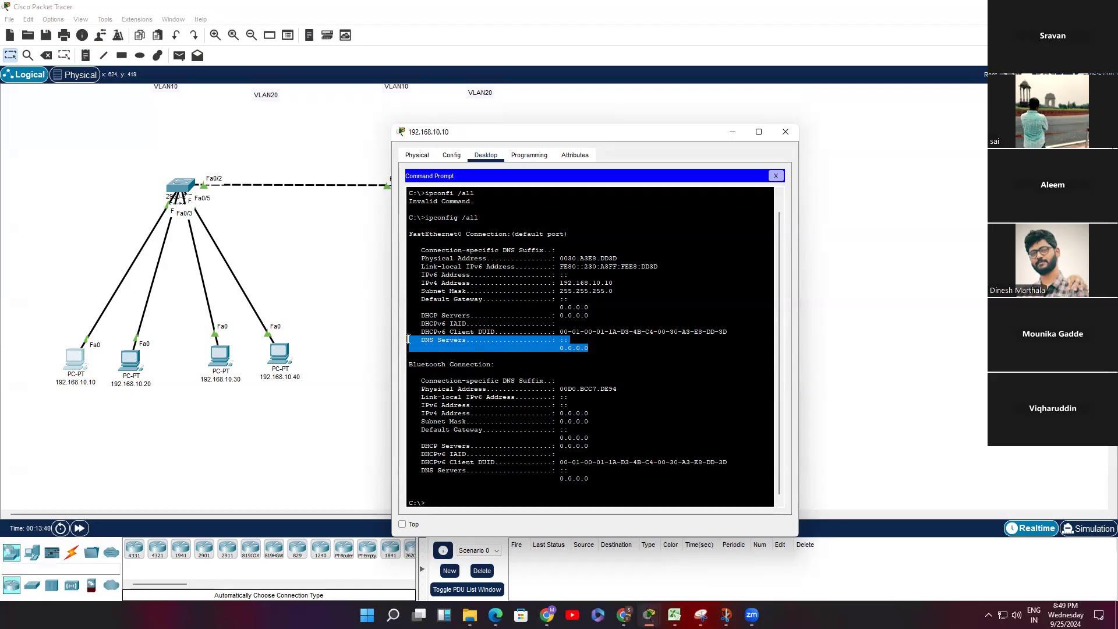
{"action": "left_click_drag", "start_coordinate": [602, 348], "coordinate": [405, 342]}
{"action": "left_click", "coordinate": [584, 339]}
{"action": "left_click_drag", "start_coordinate": [598, 343], "coordinate": [391, 344]}
Highlight the FastEthernet0 lines from the default gateway address to the DNS servers, the DNS entry and the DHCP Servers line, and clear the selection.
{"action": "left_click_drag", "start_coordinate": [621, 347], "coordinate": [524, 306]}
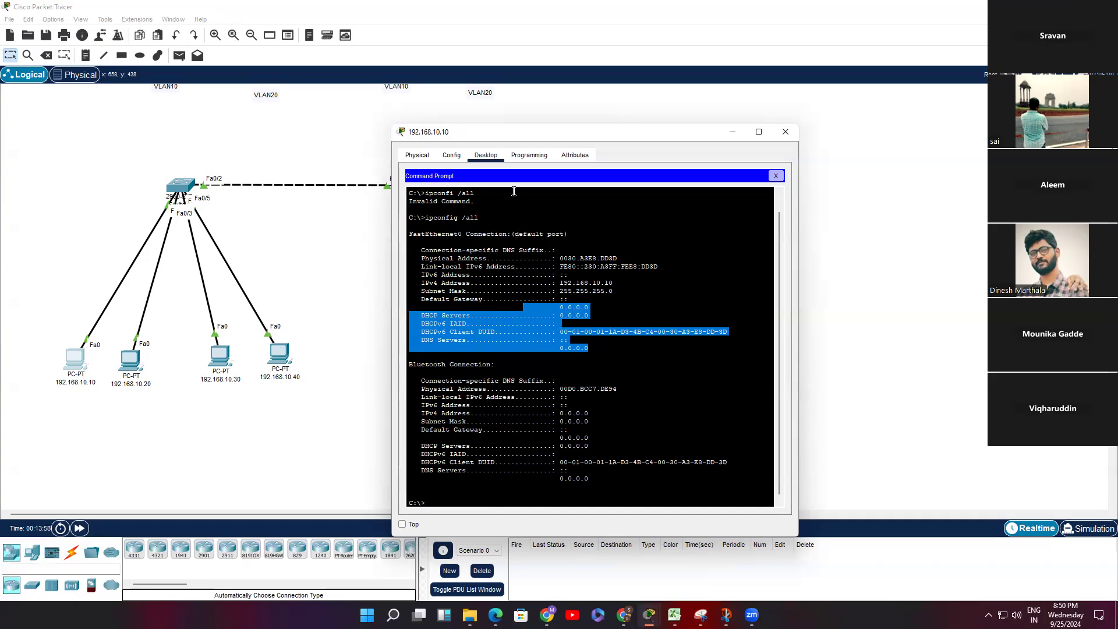
{"action": "left_click_drag", "start_coordinate": [593, 351], "coordinate": [375, 335]}
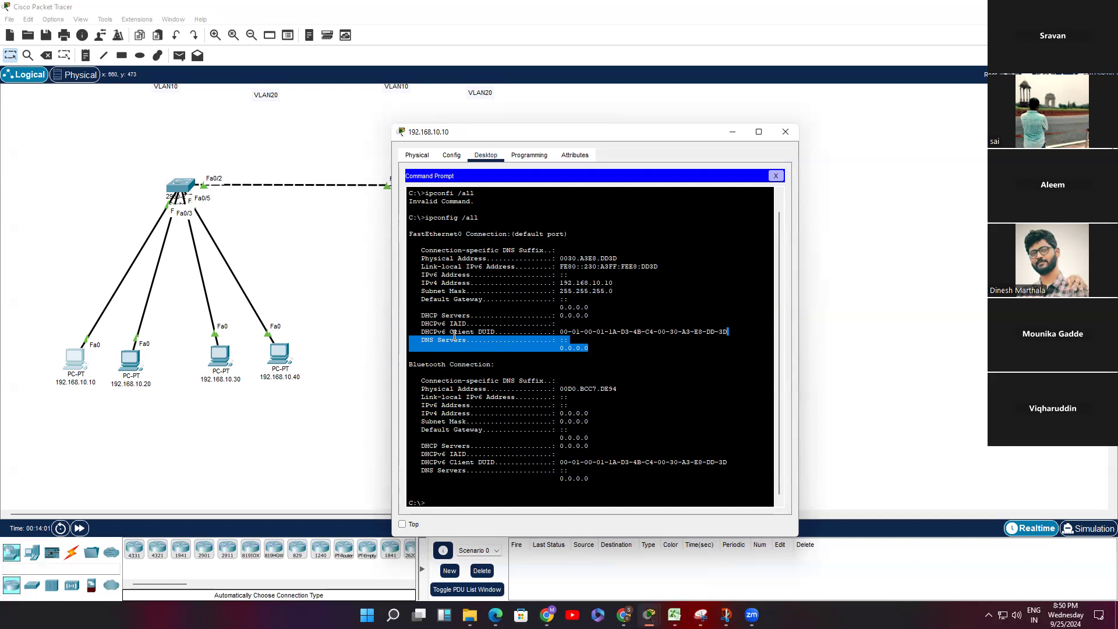
{"action": "left_click_drag", "start_coordinate": [426, 313], "coordinate": [594, 316]}
{"action": "left_click", "coordinate": [619, 340]}
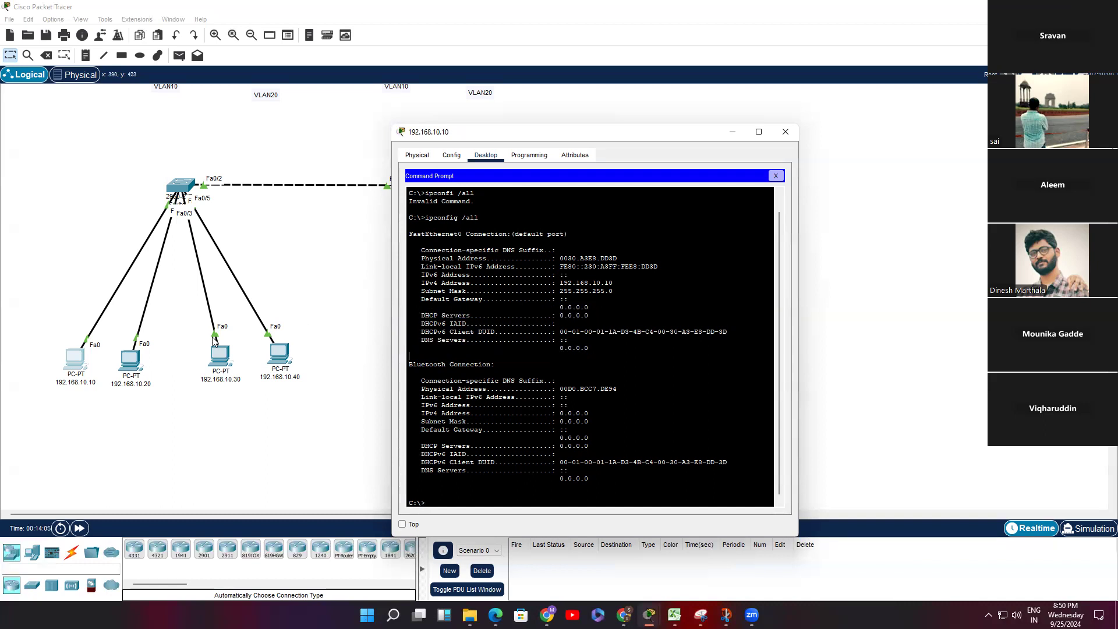
Add a few blank prompt lines and ping 192.168.10.20 from PC 192.168.10.10.
{"action": "left_click", "coordinate": [719, 380]}
{"action": "left_click", "coordinate": [736, 373]}
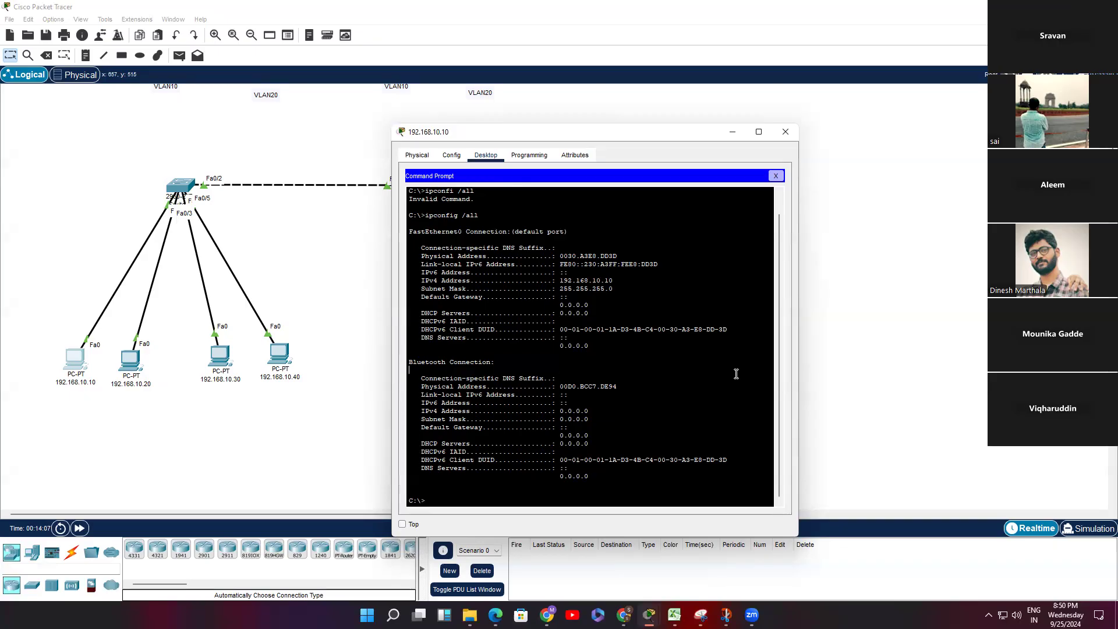
{"action": "key", "text": "Return"}
{"action": "key", "text": "Return"}
{"action": "key", "text": "Return"}
{"action": "key", "text": "Return"}
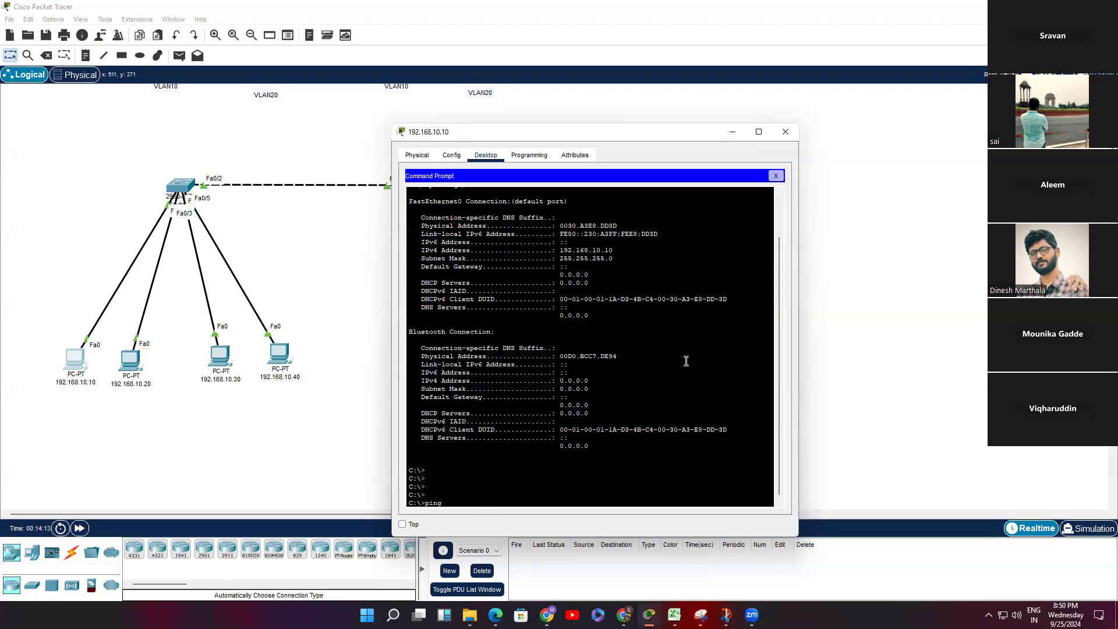
{"action": "type", "text": "192.168.10.20"}
{"action": "key", "text": "Return"}
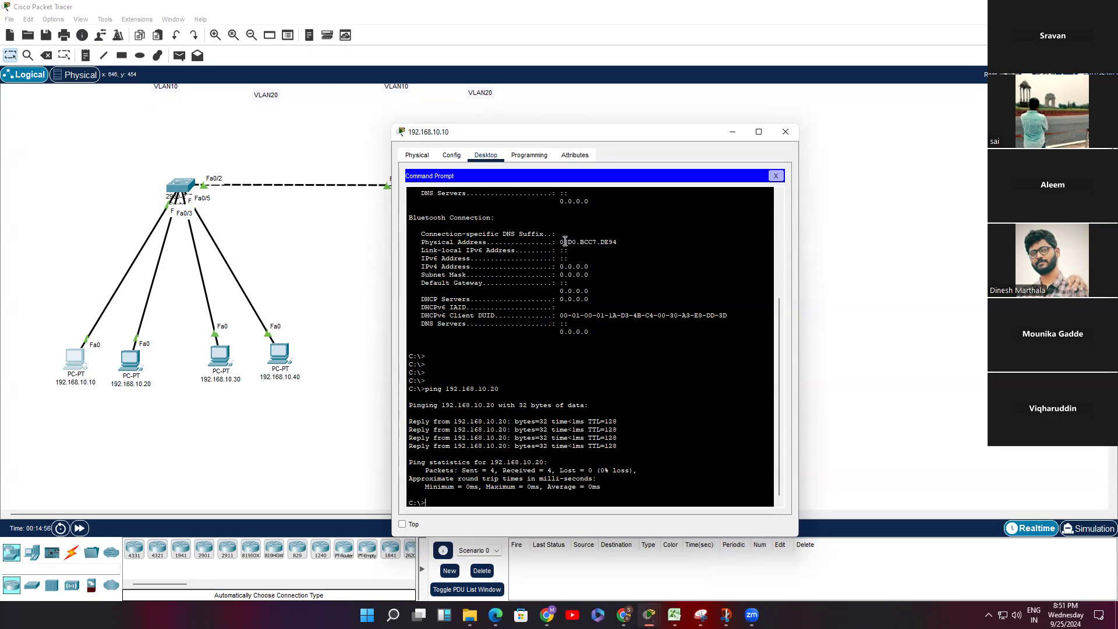
Highlight the Bluetooth physical address and the FastEthernet0 IPv4 address in the earlier ipconfig output.
{"action": "left_click_drag", "start_coordinate": [559, 242], "coordinate": [619, 241]}
{"action": "left_click", "coordinate": [561, 241]}
{"action": "scroll", "coordinate": [606, 385], "scroll_direction": "up", "scroll_amount": 5}
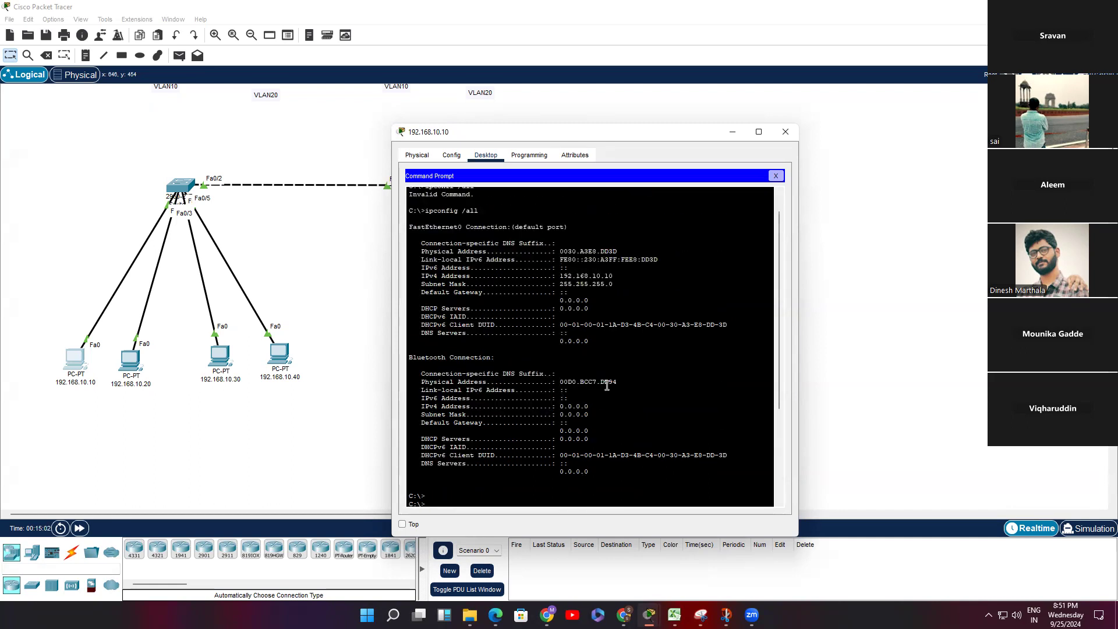
{"action": "scroll", "coordinate": [607, 386], "scroll_direction": "up", "scroll_amount": 1}
{"action": "left_click_drag", "start_coordinate": [614, 300], "coordinate": [561, 302]}
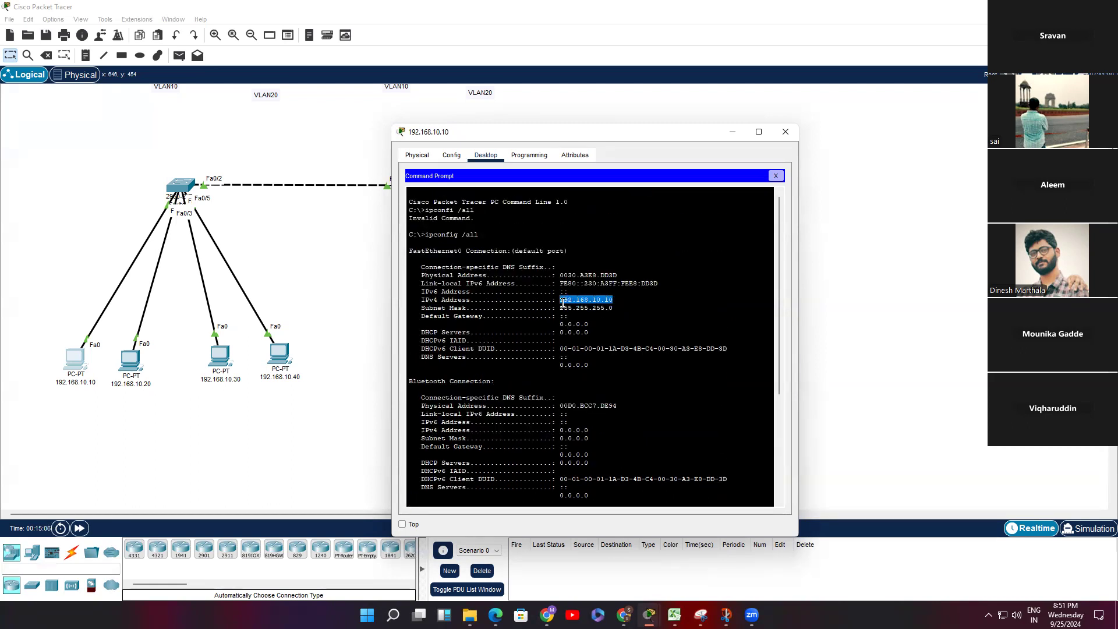
{"action": "left_click_drag", "start_coordinate": [619, 406], "coordinate": [561, 406]}
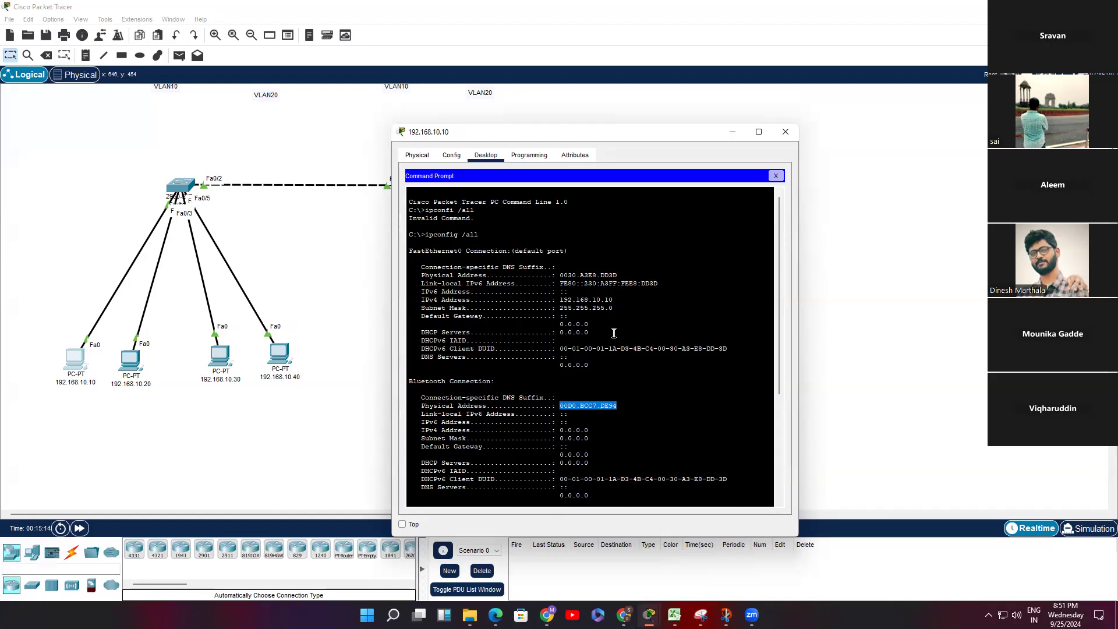
Compare the FastEthernet0 IPv4 address with the Bluetooth physical address by highlighting each again.
{"action": "left_click_drag", "start_coordinate": [615, 299], "coordinate": [562, 300]}
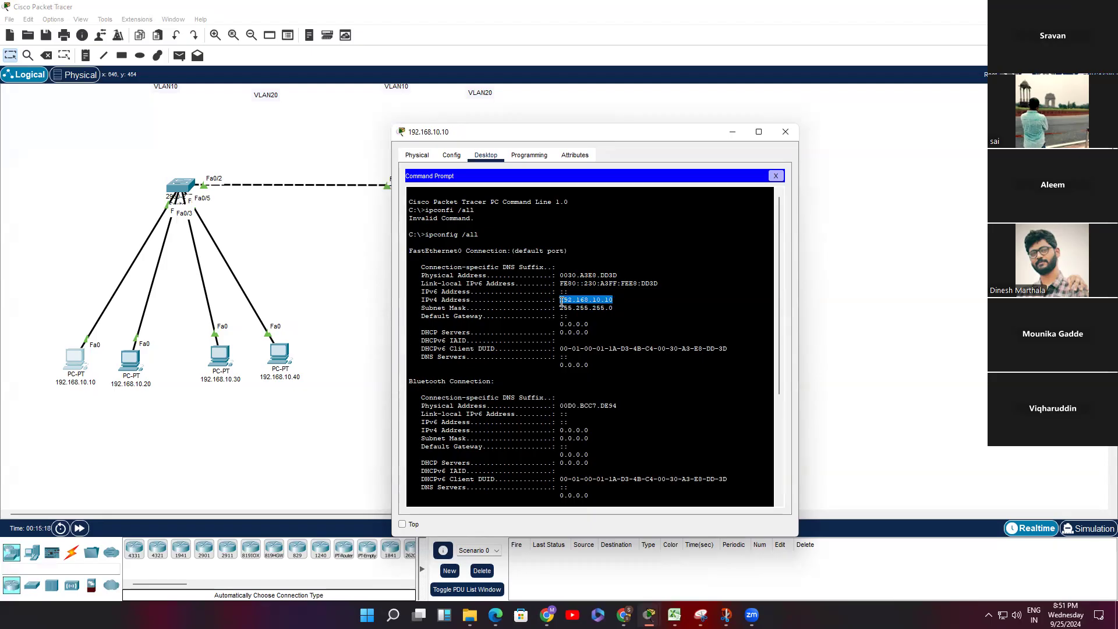
{"action": "left_click_drag", "start_coordinate": [562, 301], "coordinate": [558, 301]}
{"action": "left_click", "coordinate": [594, 405]}
{"action": "double_click", "coordinate": [594, 405]}
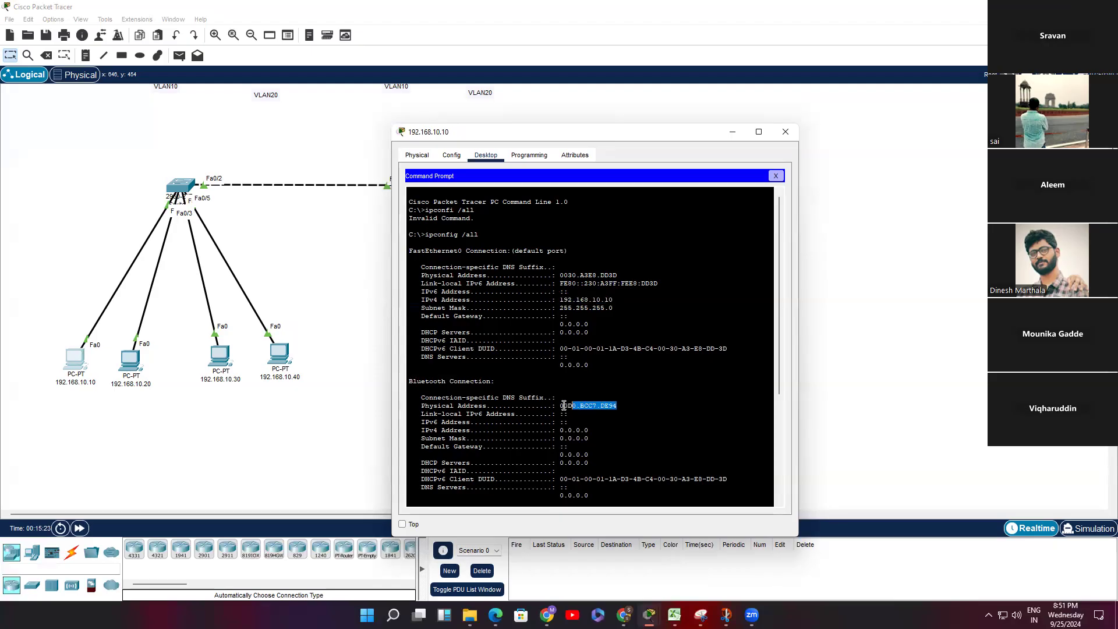
{"action": "left_click", "coordinate": [615, 409]}
{"action": "left_click_drag", "start_coordinate": [616, 301], "coordinate": [559, 301]}
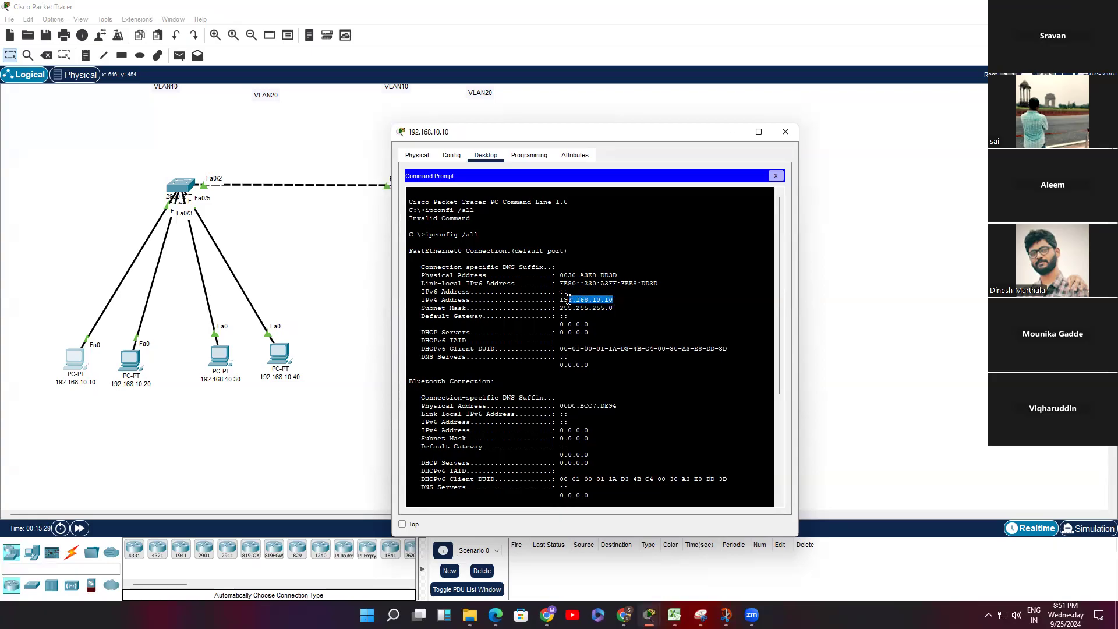
{"action": "left_click", "coordinate": [644, 366]}
Highlight the FastEthernet0 IPv4 address, in full and in part, and clear the selection.
{"action": "left_click_drag", "start_coordinate": [614, 299], "coordinate": [561, 300]}
{"action": "left_click_drag", "start_coordinate": [562, 300], "coordinate": [559, 302]}
{"action": "left_click", "coordinate": [617, 300]}
{"action": "left_click_drag", "start_coordinate": [576, 303], "coordinate": [558, 301]}
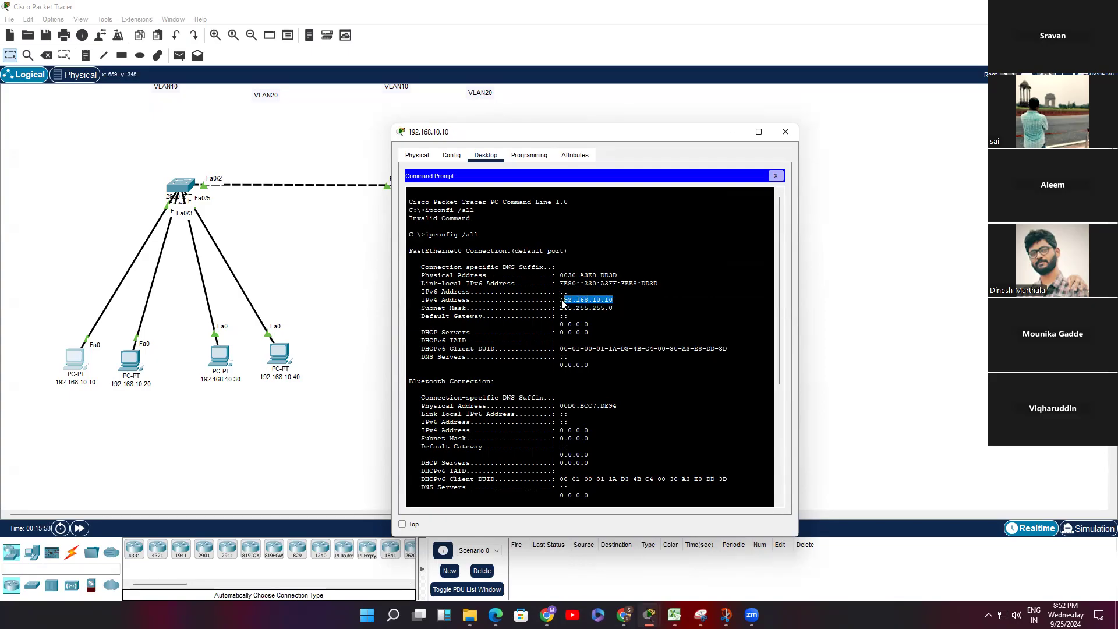
{"action": "left_click", "coordinate": [618, 308]}
{"action": "left_click_drag", "start_coordinate": [617, 303], "coordinate": [596, 299]}
{"action": "left_click", "coordinate": [648, 316]}
Copy the earlier ping command to a new prompt line, change its target to 192.168.10.30 and run it.
{"action": "scroll", "coordinate": [641, 320], "scroll_direction": "down", "scroll_amount": 2}
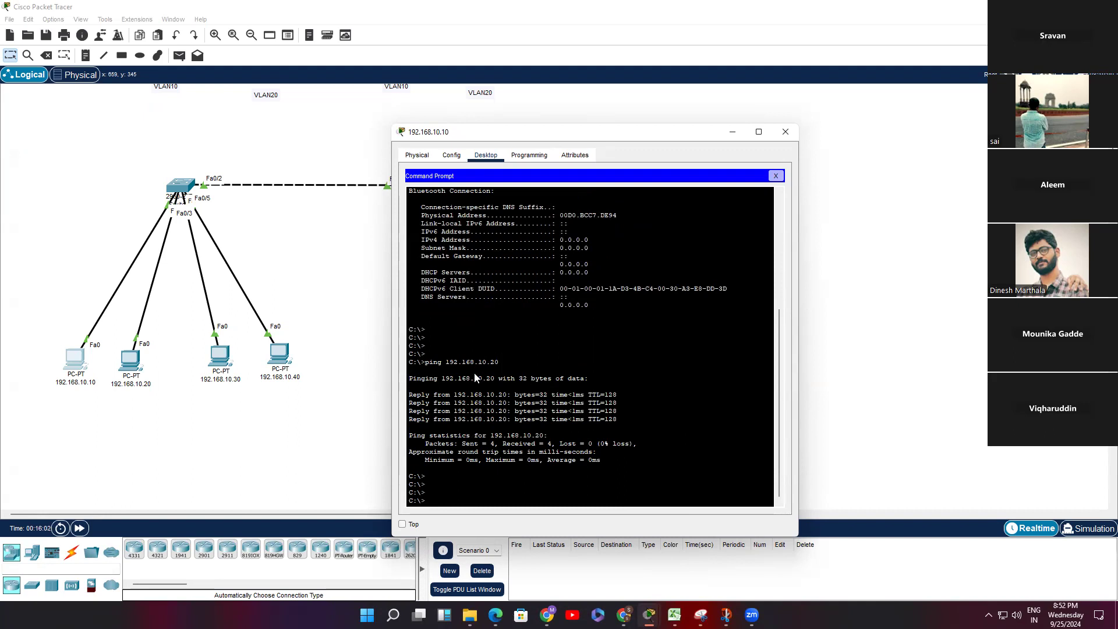
{"action": "left_click_drag", "start_coordinate": [500, 361], "coordinate": [425, 361]}
{"action": "key", "text": "ctrl+c"}
{"action": "key", "text": "Return"}
{"action": "key", "text": "ctrl+v"}
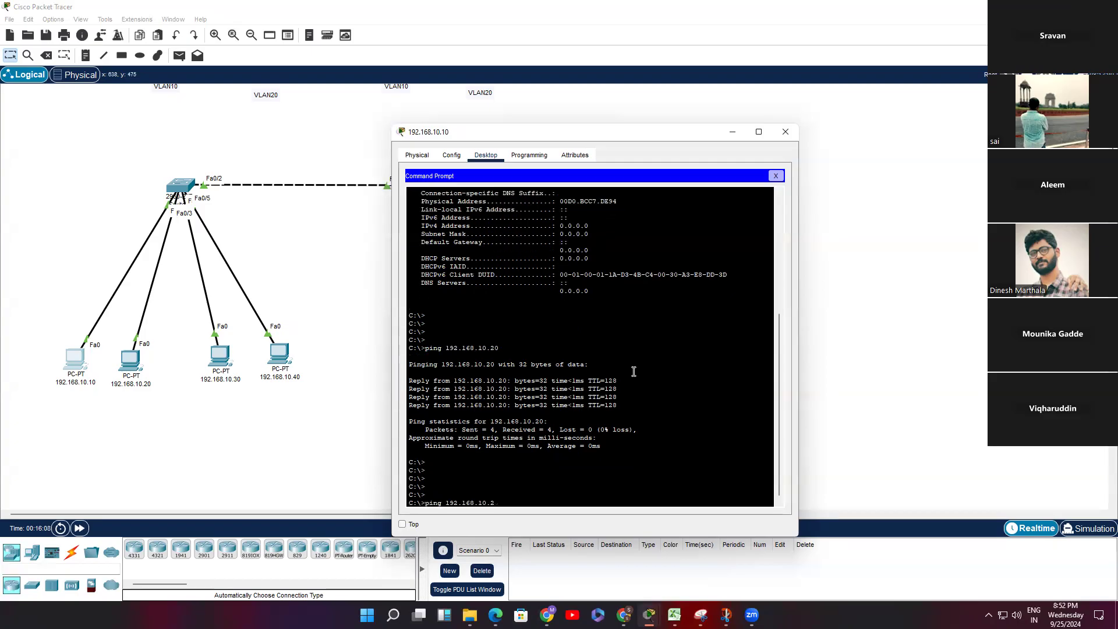
{"action": "type", "text": "30"}
{"action": "key", "text": "Return"}
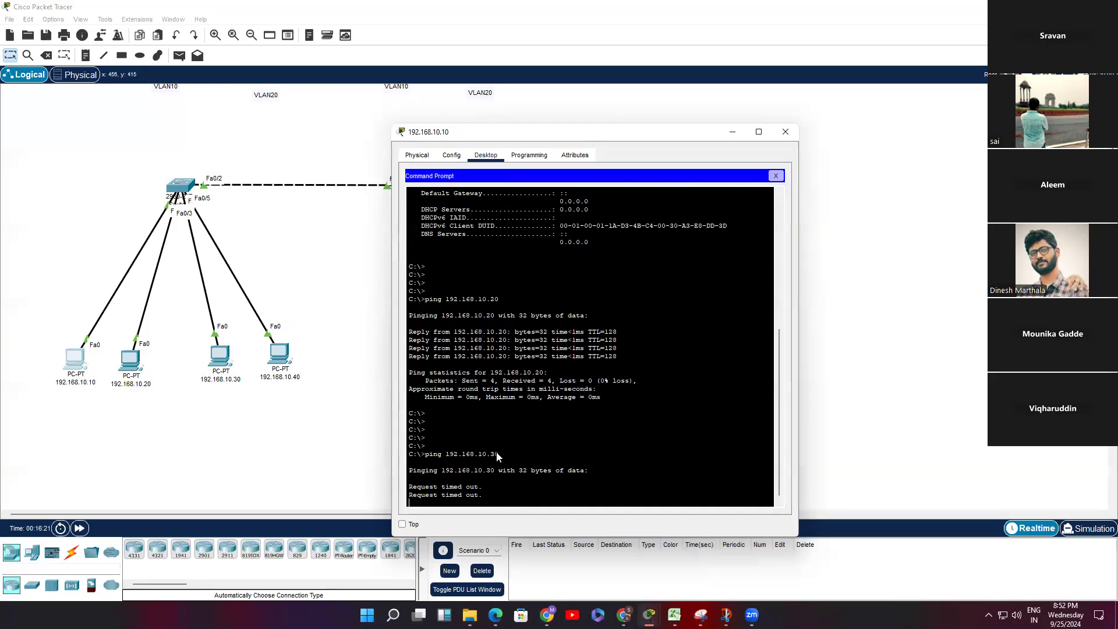
Run ipconfig in the Command Prompt of PC 192.168.10.30 and highlight its FastEthernet0 details.
{"action": "left_click", "coordinate": [220, 356]}
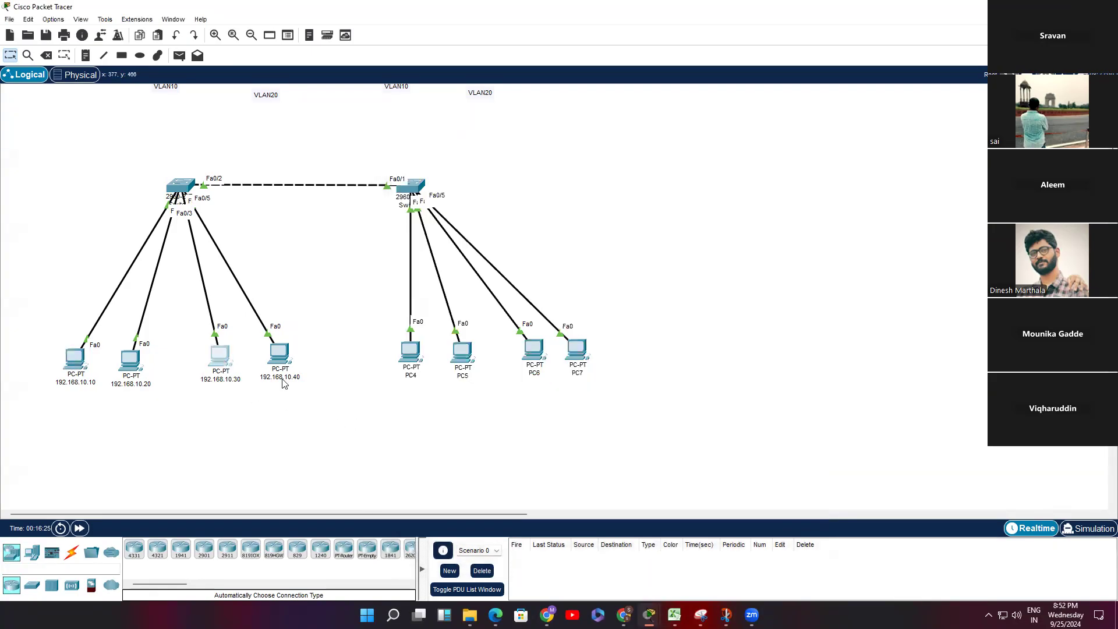
{"action": "left_click", "coordinate": [486, 157]}
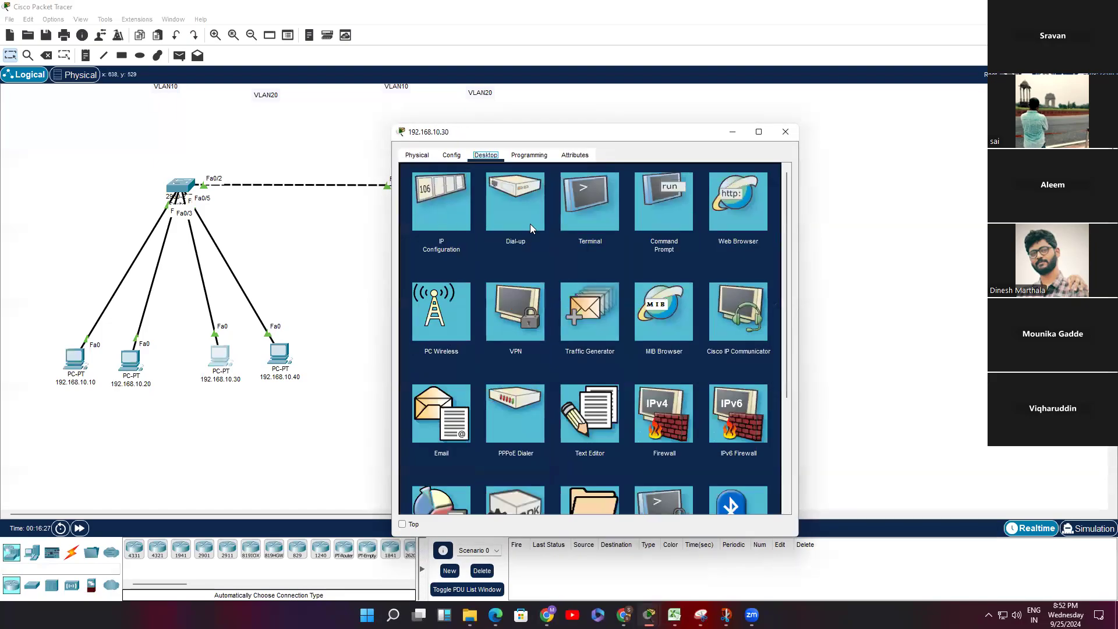
{"action": "left_click", "coordinate": [649, 218]}
{"action": "type", "text": "ip"}
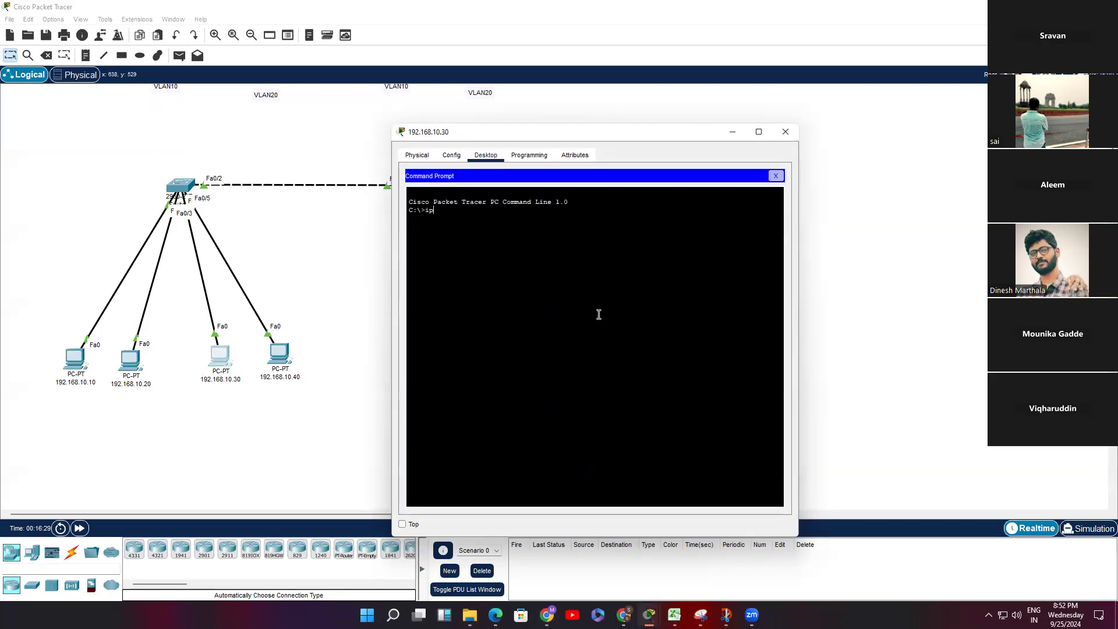
{"action": "type", "text": "config"}
{"action": "key", "text": "Return"}
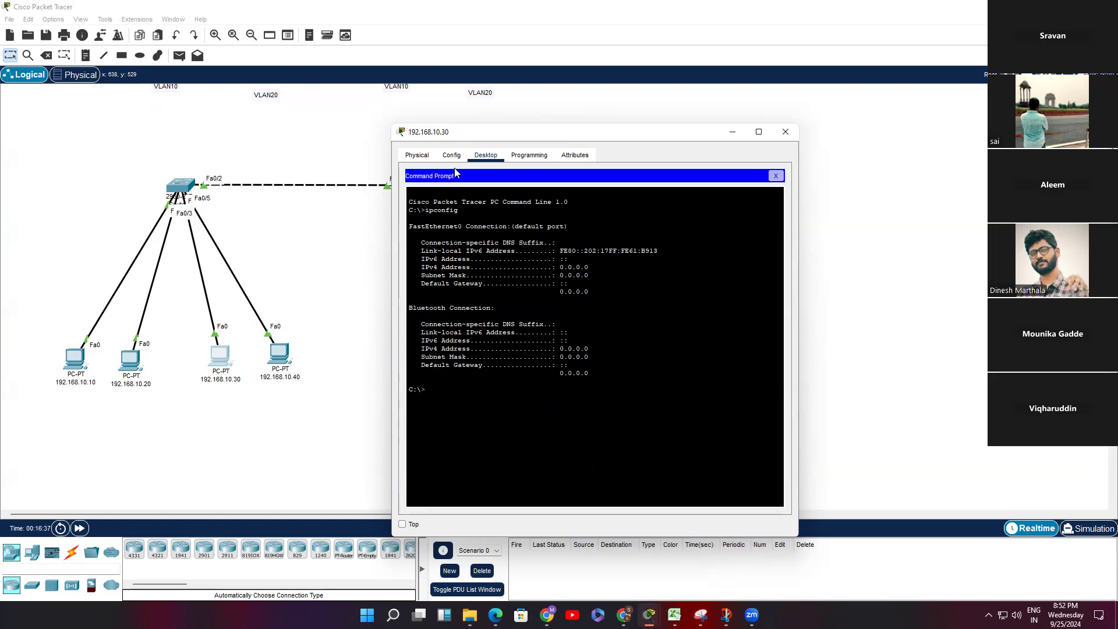
{"action": "left_click_drag", "start_coordinate": [594, 293], "coordinate": [433, 243]}
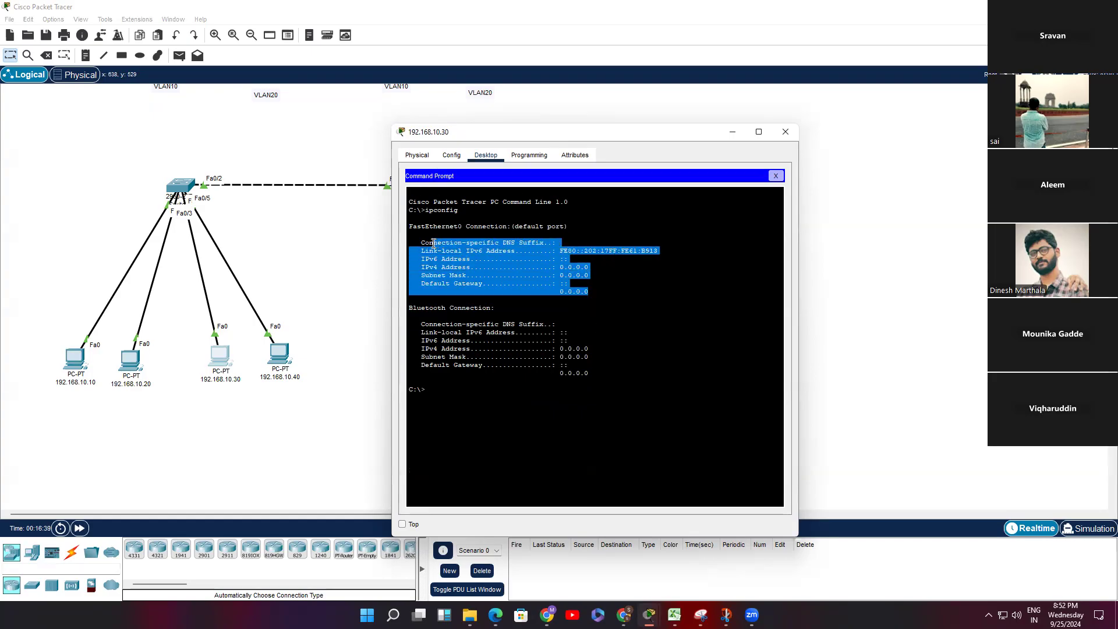
Close the Command Prompt and enter a static IPv4 address and subnet mask in the IP Configuration of the PC labelled 192.168.10.30.
{"action": "left_click", "coordinate": [415, 156]}
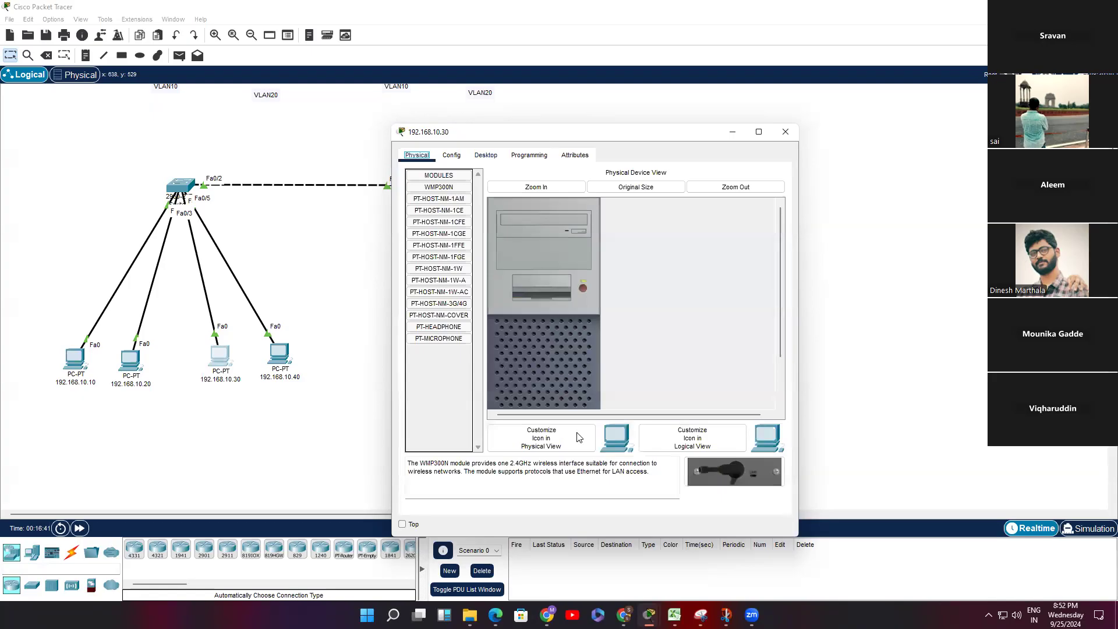
{"action": "left_click", "coordinate": [474, 156]}
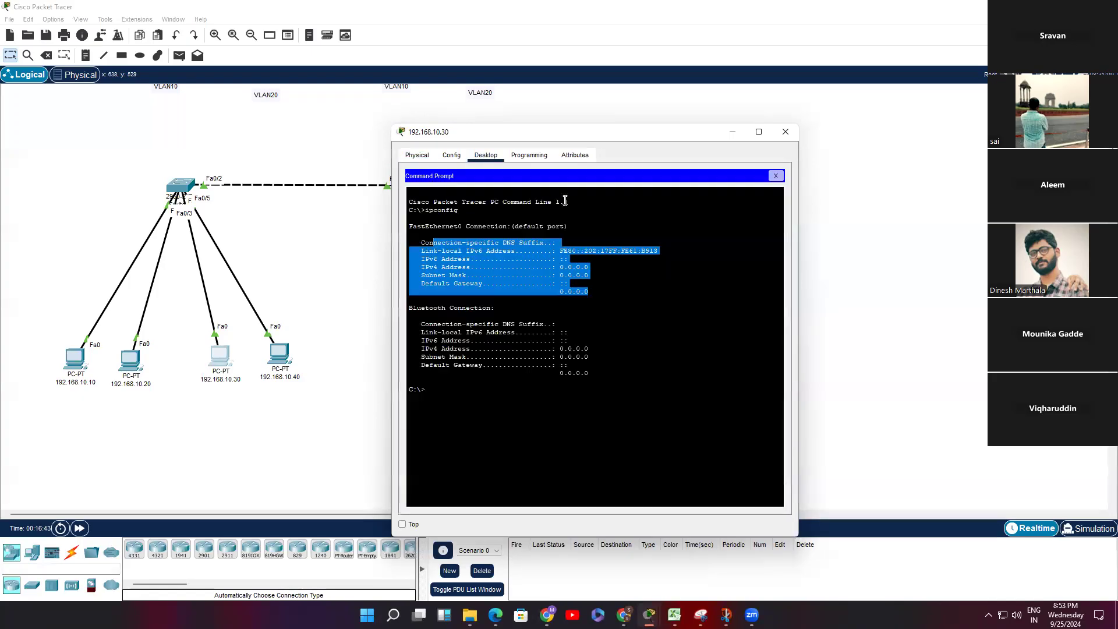
{"action": "left_click", "coordinate": [776, 176]}
{"action": "left_click", "coordinate": [458, 199]}
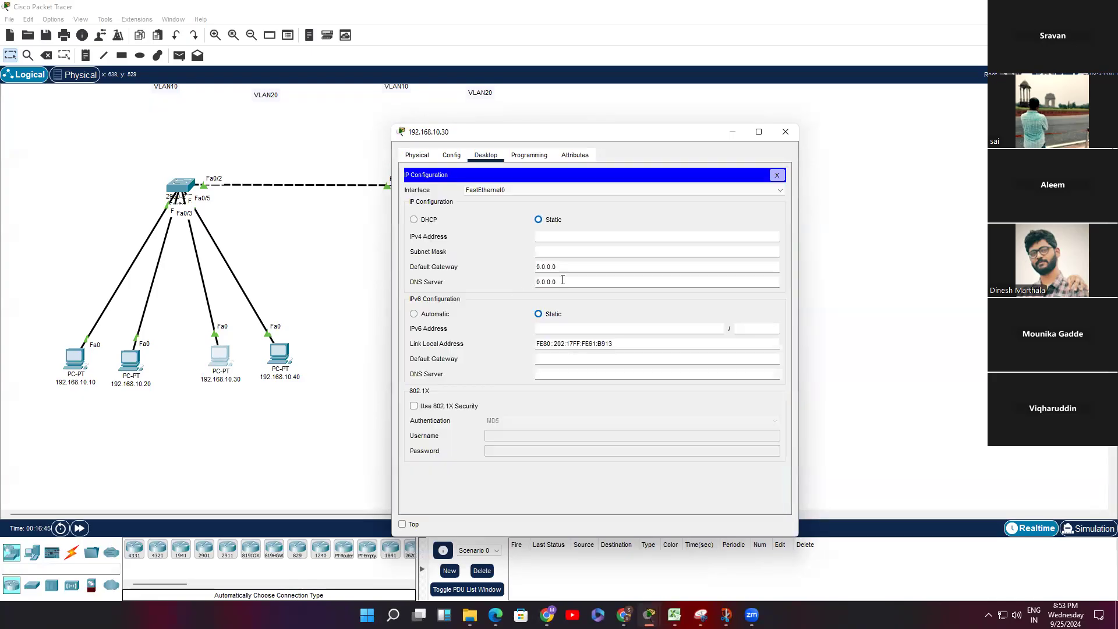
{"action": "type", "text": "192.168.3"}
{"action": "left_click", "coordinate": [582, 252]}
{"action": "left_click", "coordinate": [787, 138]}
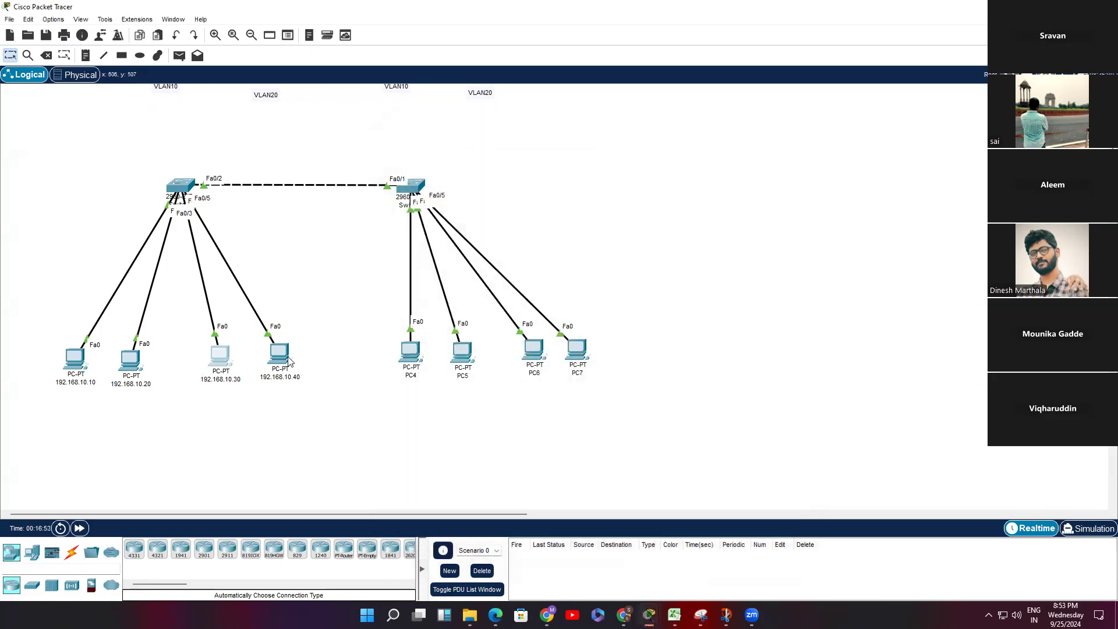
Assign static IPv4 address 192.168.10.40 with subnet mask 255.255.255.0 to the PC labelled 192.168.10.40.
{"action": "left_click", "coordinate": [279, 353]}
{"action": "left_click", "coordinate": [486, 155]}
{"action": "left_click", "coordinate": [425, 207]}
{"action": "type", "text": "192.168."}
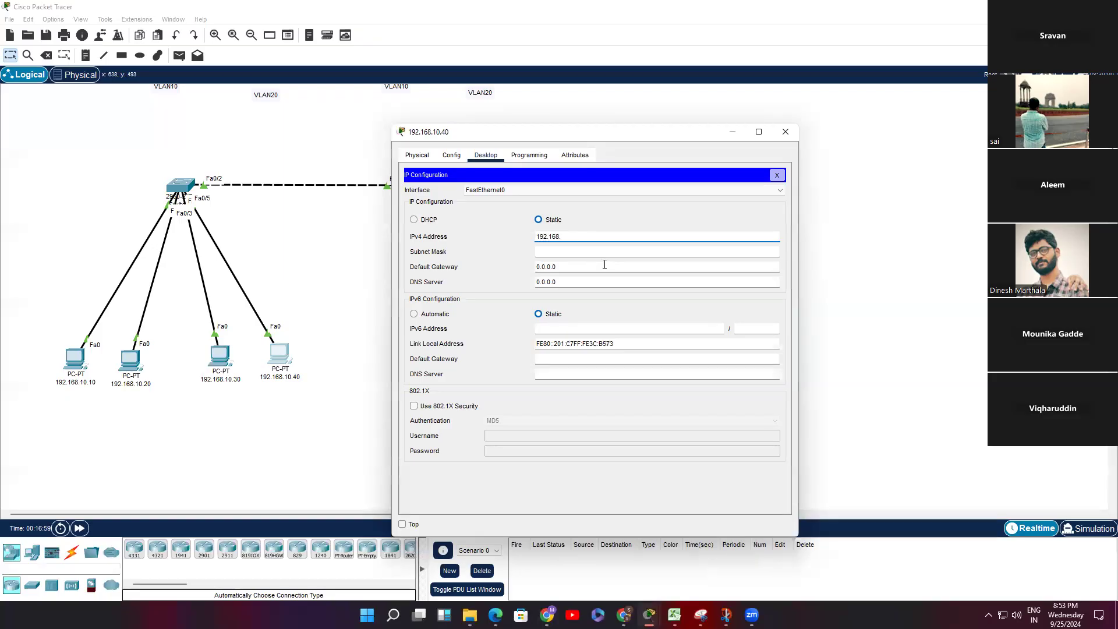
{"action": "type", "text": "10.40"}
{"action": "left_click", "coordinate": [615, 251]}
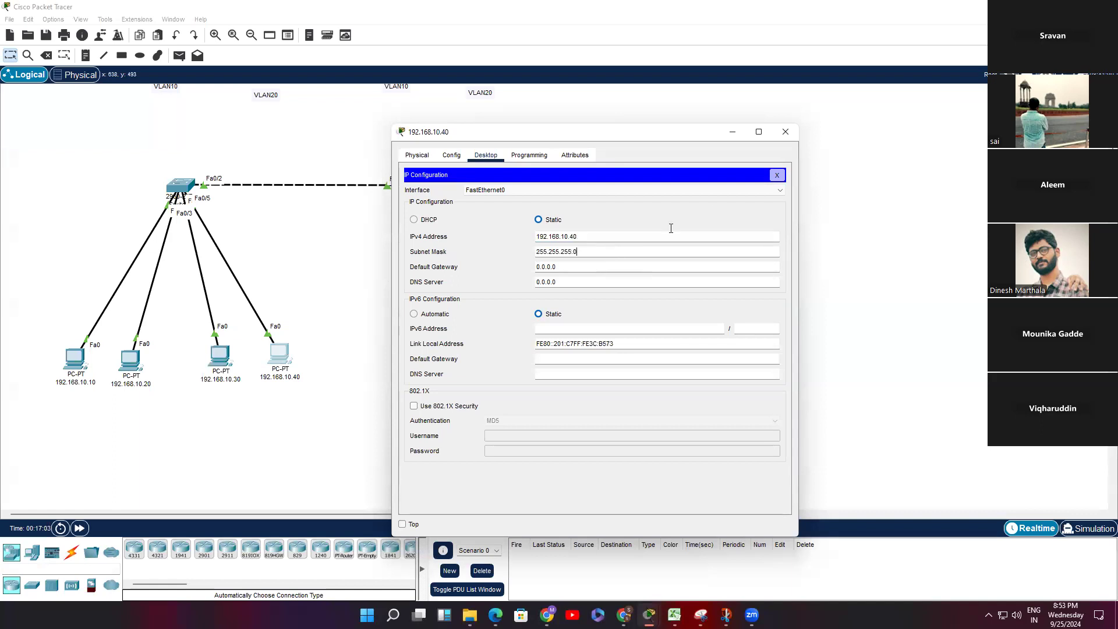
{"action": "left_click", "coordinate": [786, 131]}
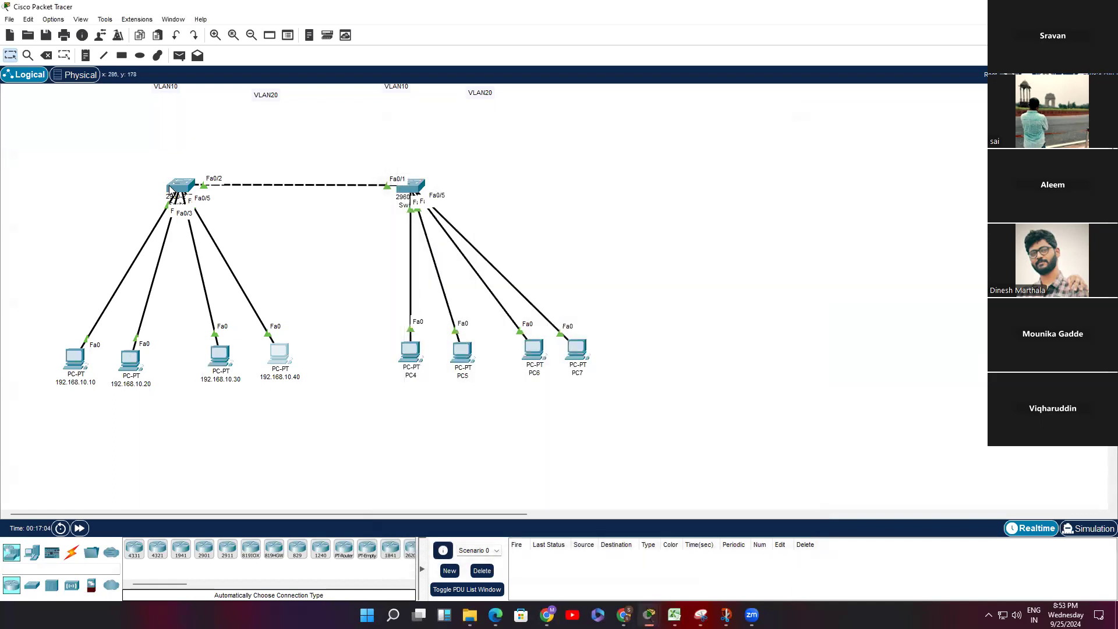
Open the CLI of Switch0 and enter privileged EXEC mode with the en command.
{"action": "left_click", "coordinate": [410, 187]}
{"action": "left_click", "coordinate": [477, 156]}
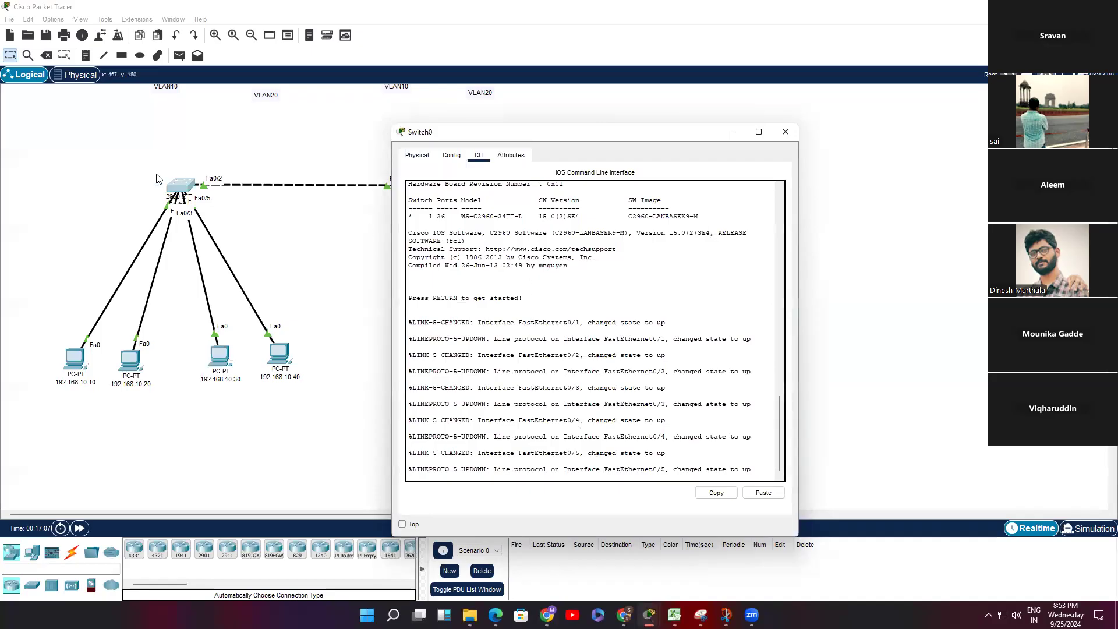
{"action": "left_click", "coordinate": [743, 313]}
{"action": "key", "text": "Return"}
{"action": "key", "text": "Return"}
{"action": "key", "text": "Return"}
{"action": "type", "text": "en"}
{"action": "key", "text": "Return"}
{"action": "key", "text": "Return"}
{"action": "key", "text": "Return"}
{"action": "key", "text": "Return"}
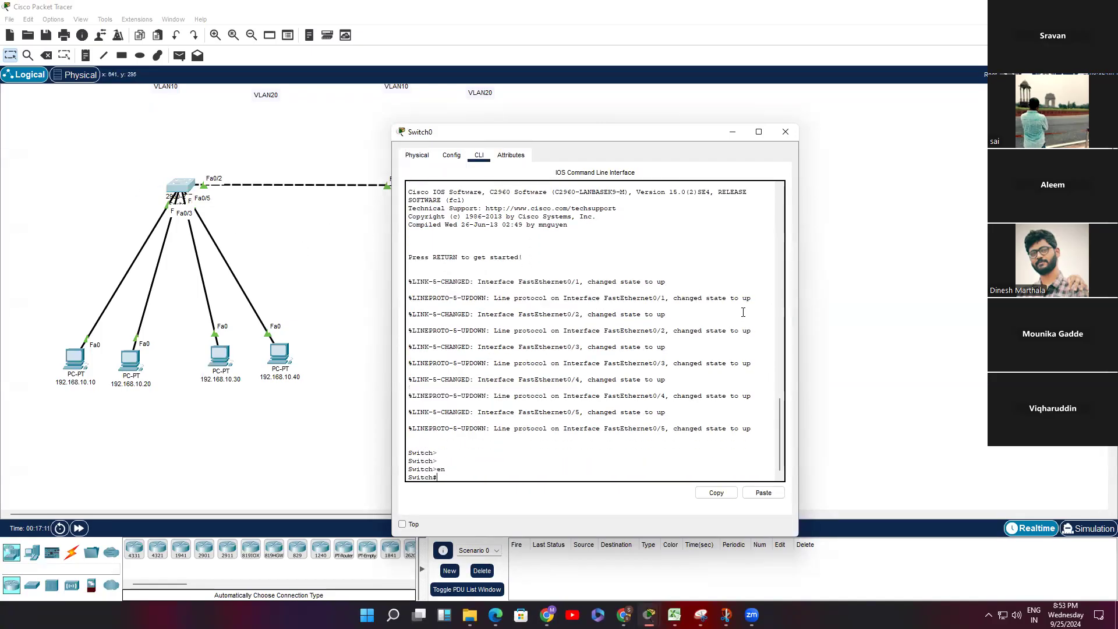
Display the switch's MAC address table with the command show mac address-table.
{"action": "type", "text": "sh"}
{"action": "key", "text": "Tab"}
{"action": "type", "text": "mac"}
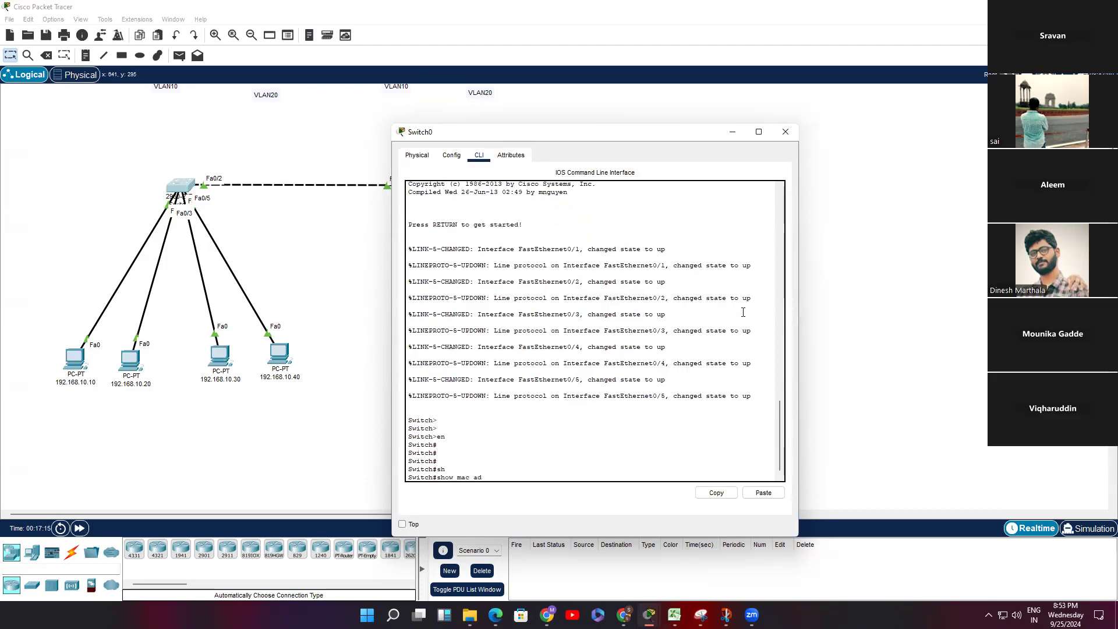
{"action": "type", "text": " ad"}
{"action": "key", "text": "Tab"}
{"action": "key", "text": "Return"}
{"action": "key", "text": "Return"}
{"action": "key", "text": "Return"}
{"action": "key", "text": "Return"}
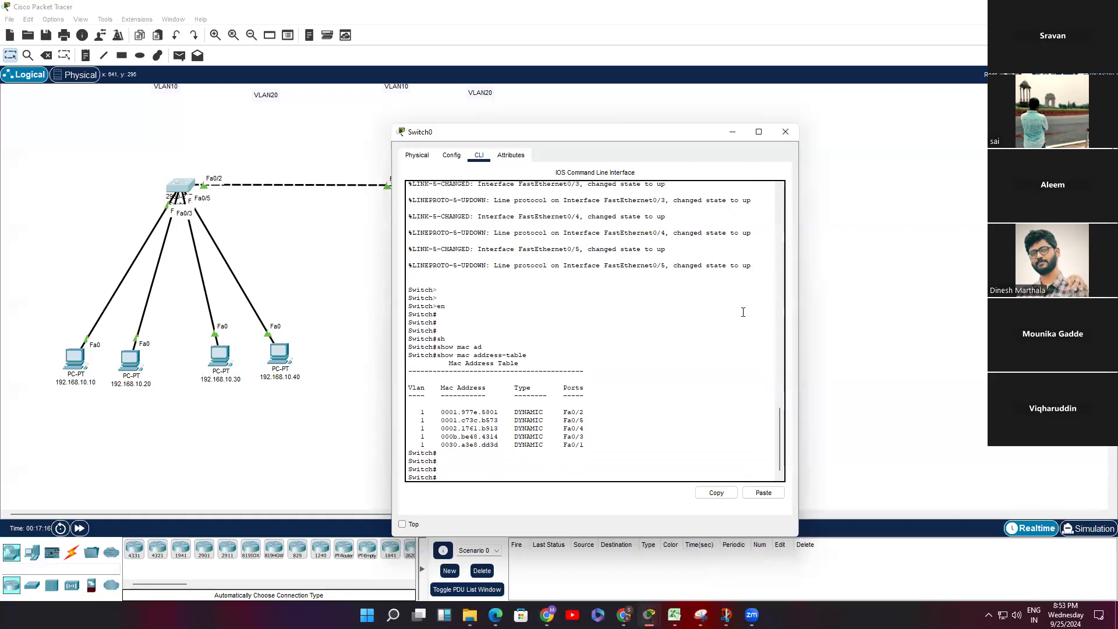
{"action": "key", "text": "Return"}
{"action": "key", "text": "Return"}
{"action": "key", "text": "Return"}
{"action": "key", "text": "Return"}
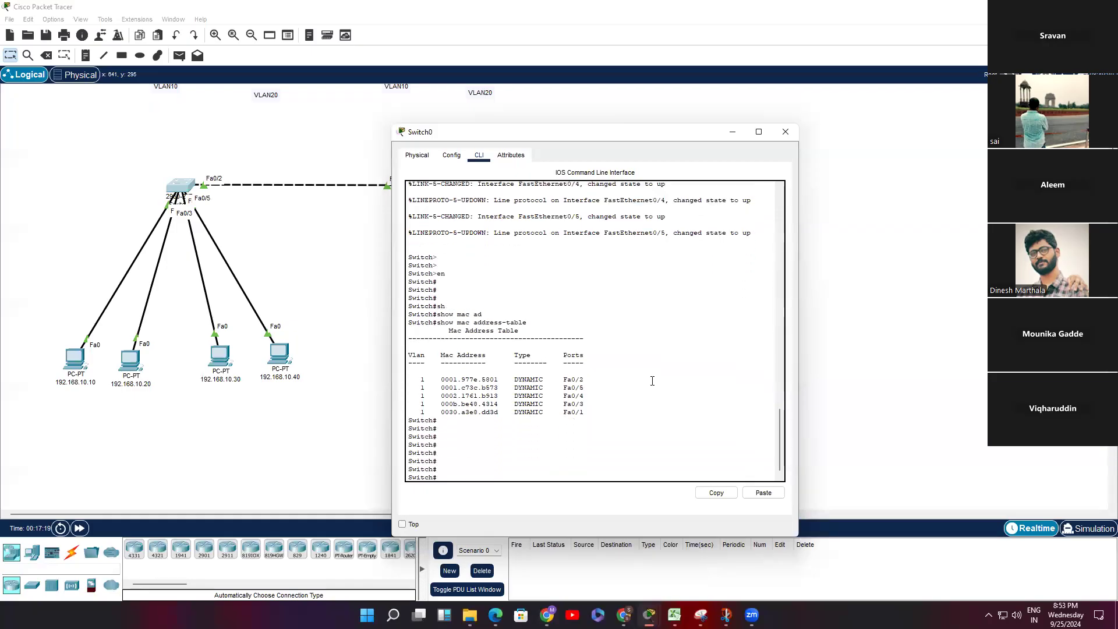
{"action": "left_click", "coordinate": [655, 58]}
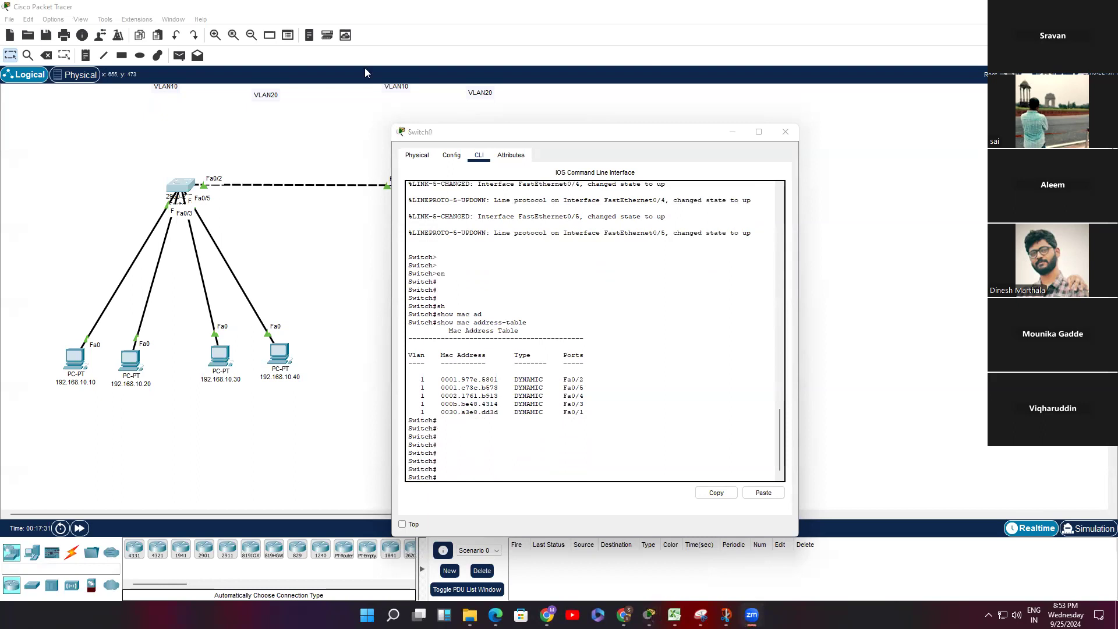
Run arp -a in the Command Prompt of the PC labelled 192.168.10.10 and highlight the command.
{"action": "left_click", "coordinate": [75, 358]}
{"action": "key", "text": "Return"}
{"action": "key", "text": "Return"}
{"action": "key", "text": "Return"}
{"action": "key", "text": "Return"}
{"action": "type", "text": "arp "}
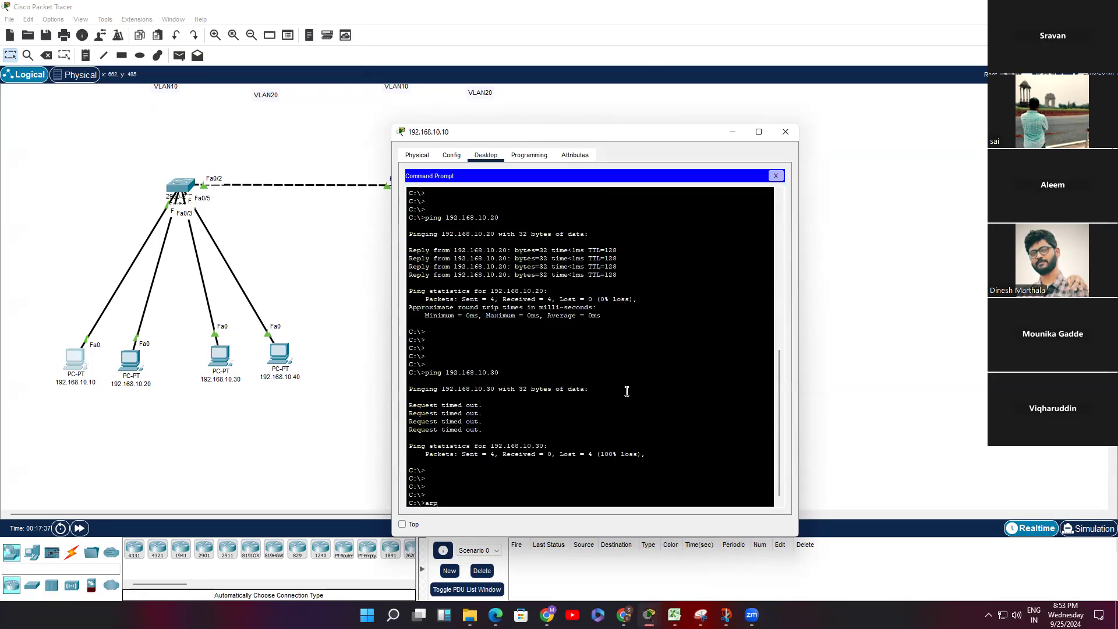
{"action": "type", "text": "-a"}
{"action": "key", "text": "Return"}
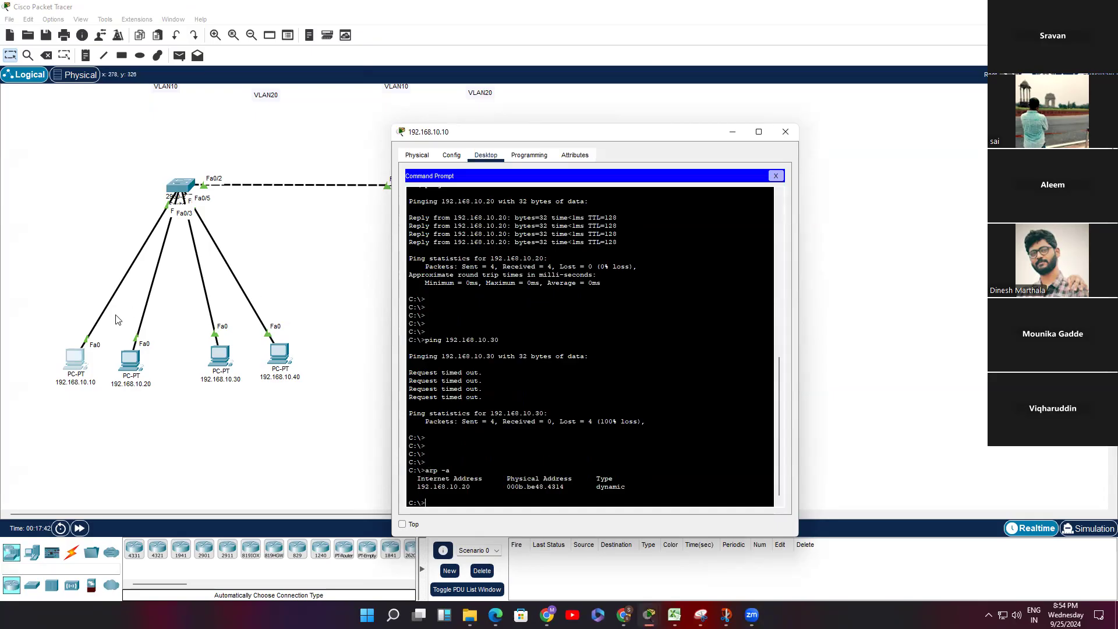
{"action": "left_click_drag", "start_coordinate": [451, 470], "coordinate": [407, 470]}
Return to the Switch0 CLI and highlight Mac in the table heading and in the show mac address-table command.
{"action": "left_click", "coordinate": [178, 186]}
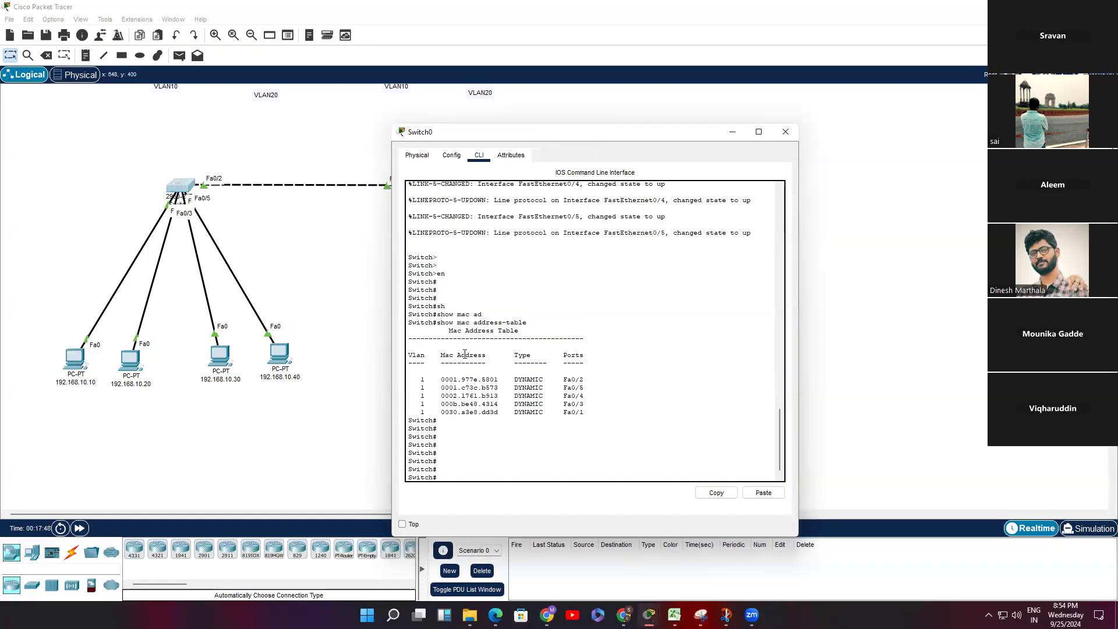
{"action": "left_click_drag", "start_coordinate": [446, 330], "coordinate": [462, 331]}
{"action": "left_click", "coordinate": [465, 331]}
{"action": "double_click", "coordinate": [450, 331]}
{"action": "left_click", "coordinate": [619, 400]}
{"action": "key", "text": "Return"}
{"action": "key", "text": "Return"}
{"action": "key", "text": "Return"}
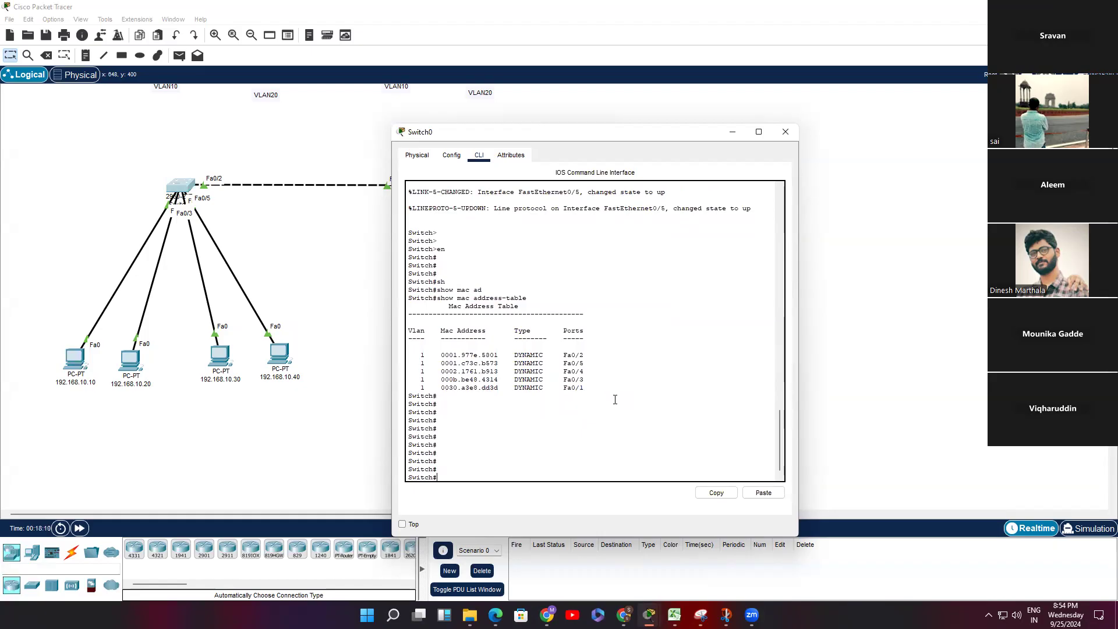
{"action": "left_click_drag", "start_coordinate": [457, 297], "coordinate": [477, 298]}
{"action": "key", "text": "Return"}
{"action": "key", "text": "Return"}
{"action": "key", "text": "Return"}
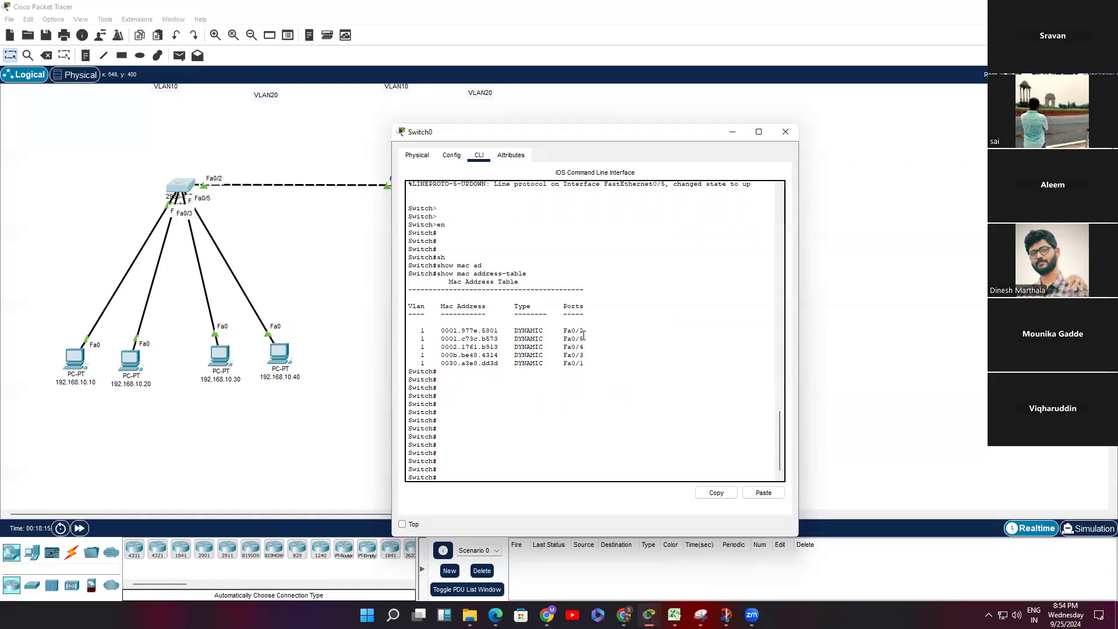
Enter show mac-address-table at the Switch0 prompt and compare its hyphen with the space in the earlier show mac address-table command.
{"action": "type", "text": "sh"}
{"action": "key", "text": "Tab"}
{"action": "type", "text": "m"}
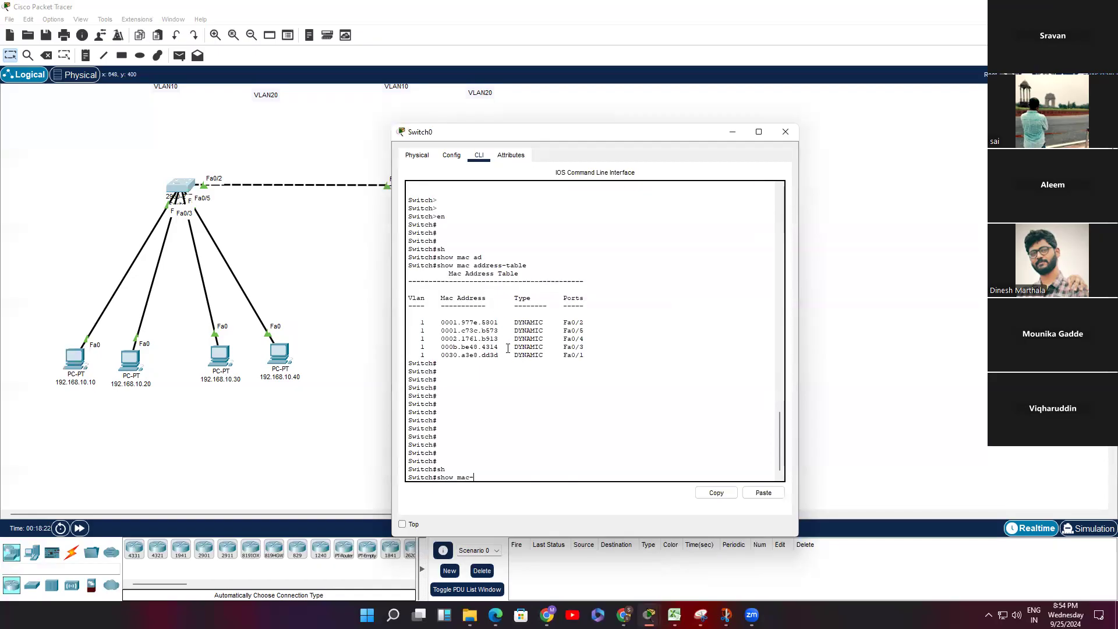
{"action": "type", "text": "ac-ad"}
{"action": "key", "text": "Tab"}
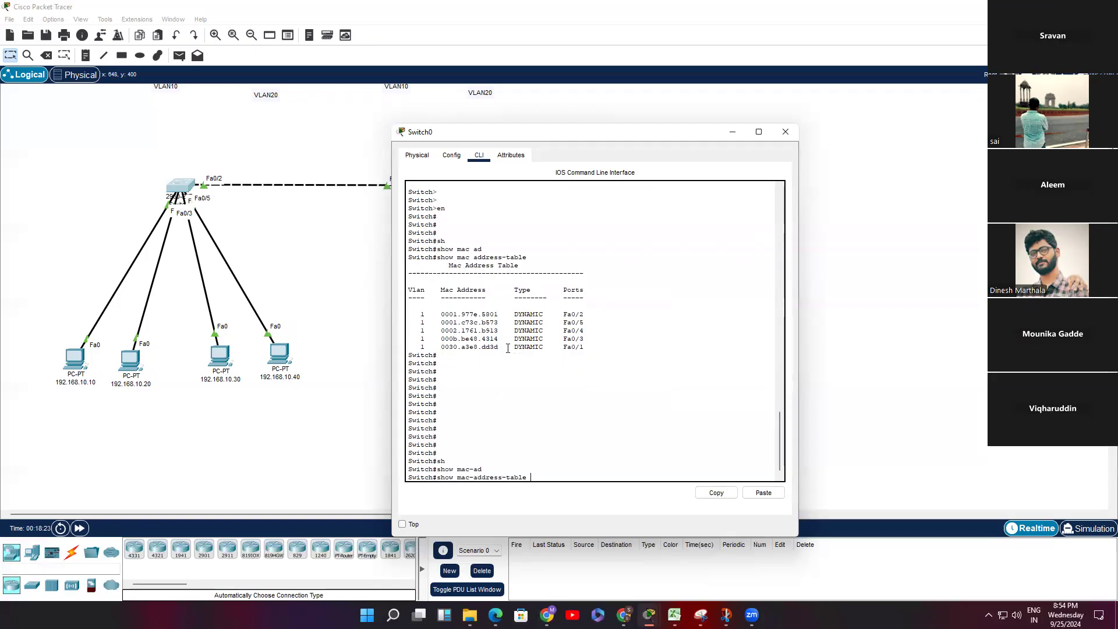
{"action": "left_click_drag", "start_coordinate": [474, 477], "coordinate": [471, 477]}
{"action": "left_click", "coordinate": [570, 464]}
{"action": "left_click_drag", "start_coordinate": [474, 257], "coordinate": [470, 259]}
{"action": "left_click", "coordinate": [495, 258]}
List the options available after show mac-address-table with ? and highlight the dynamic, interfaces and static keywords.
{"action": "key", "text": "Tab"}
{"action": "key", "text": "Tab"}
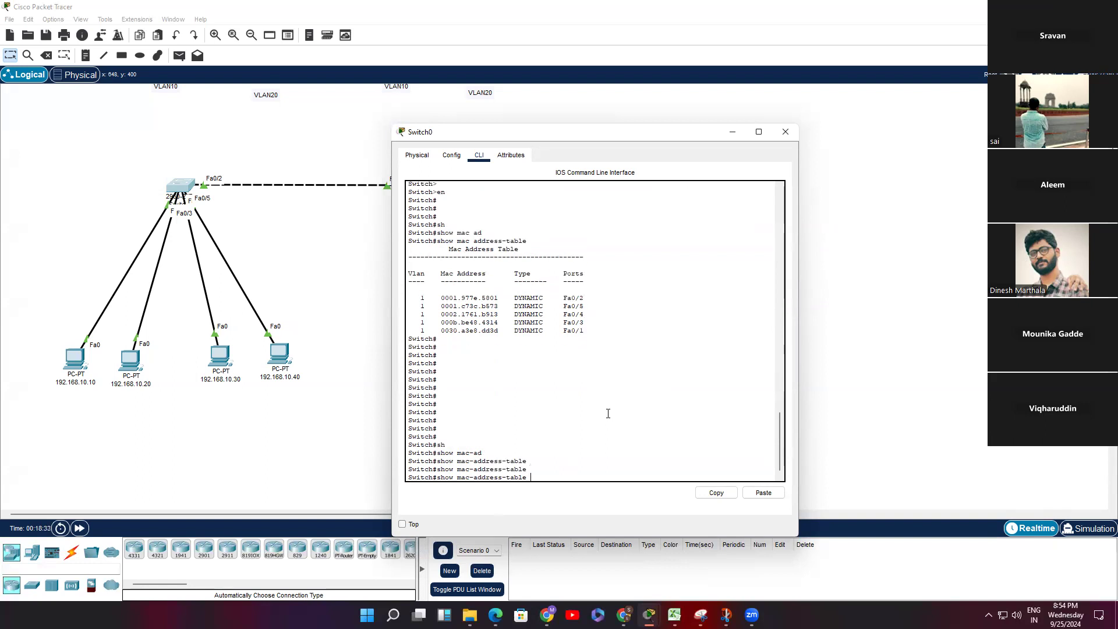
{"action": "type", "text": "?"}
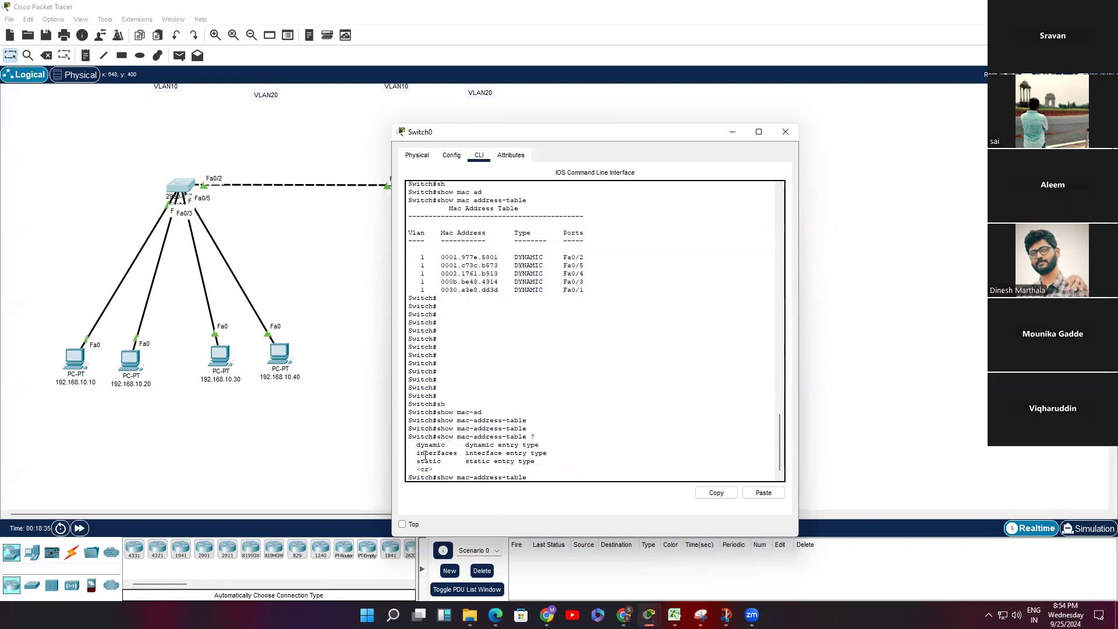
{"action": "left_click_drag", "start_coordinate": [417, 445], "coordinate": [441, 462]}
{"action": "key", "text": "Tab"}
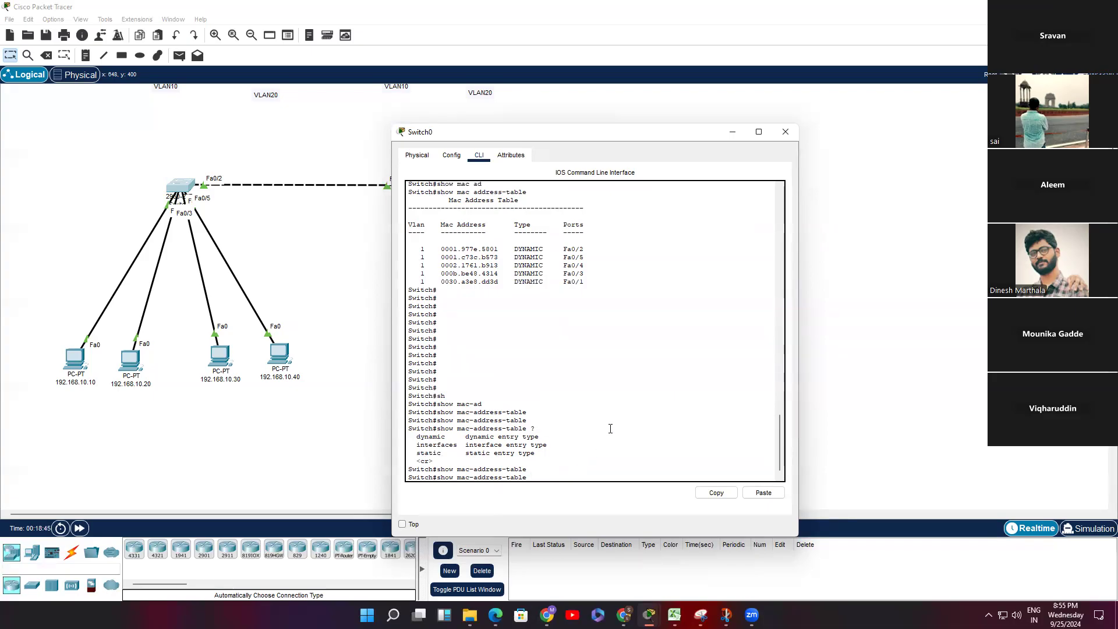
Check the help for the dynamic option, run show mac-address-table dynamic and highlight the listed entries.
{"action": "type", "text": "dy"}
{"action": "key", "text": "Tab"}
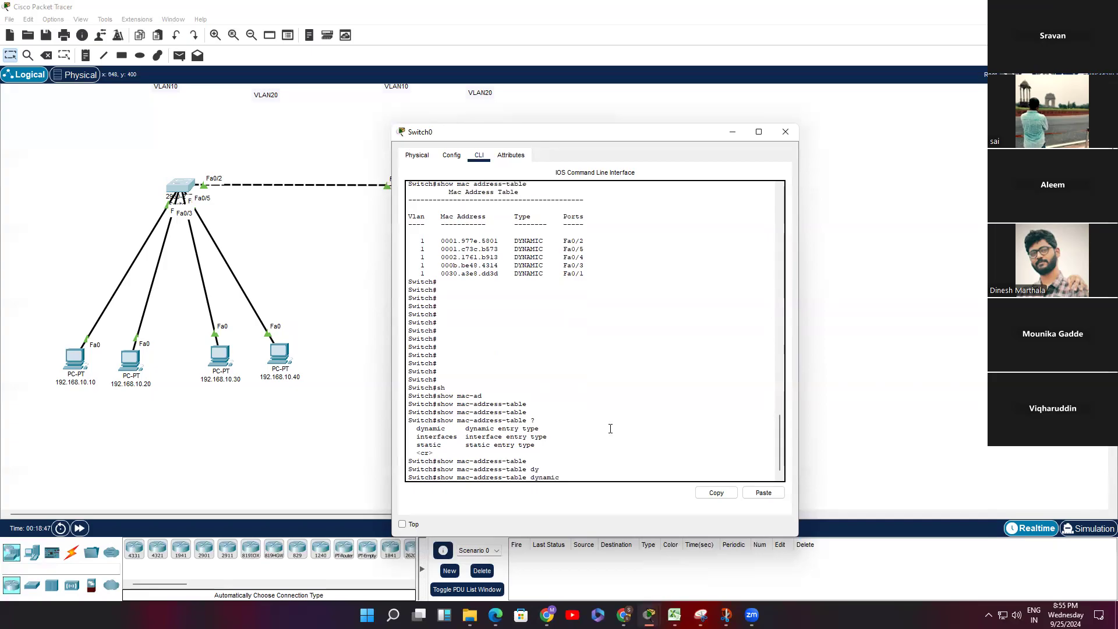
{"action": "type", "text": "?"}
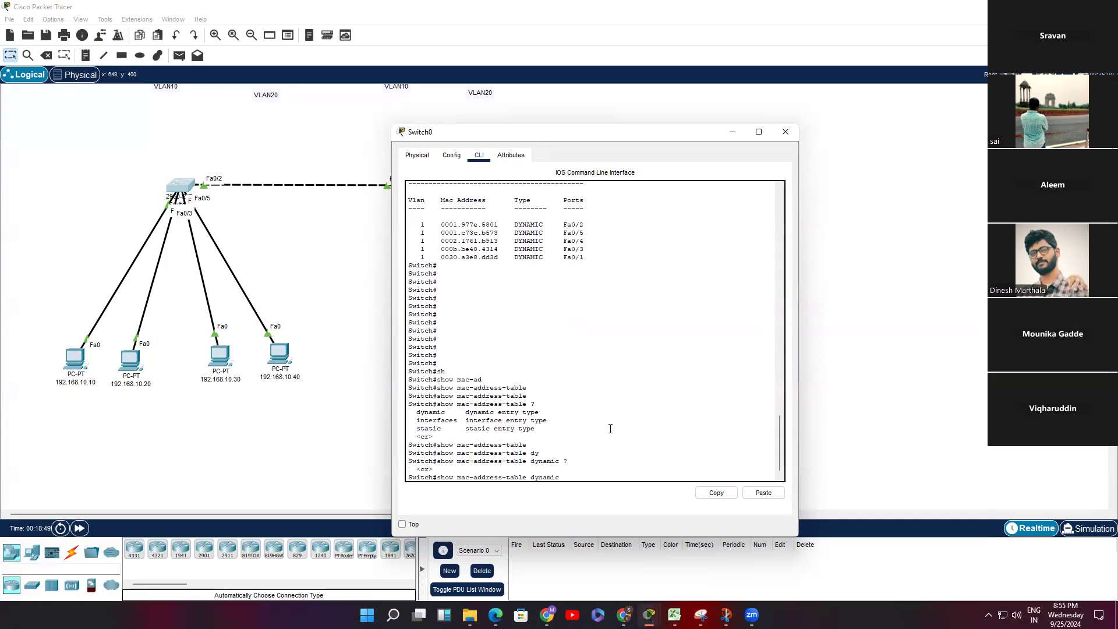
{"action": "key", "text": "Return"}
{"action": "key", "text": "Return"}
{"action": "key", "text": "Return"}
{"action": "key", "text": "Return"}
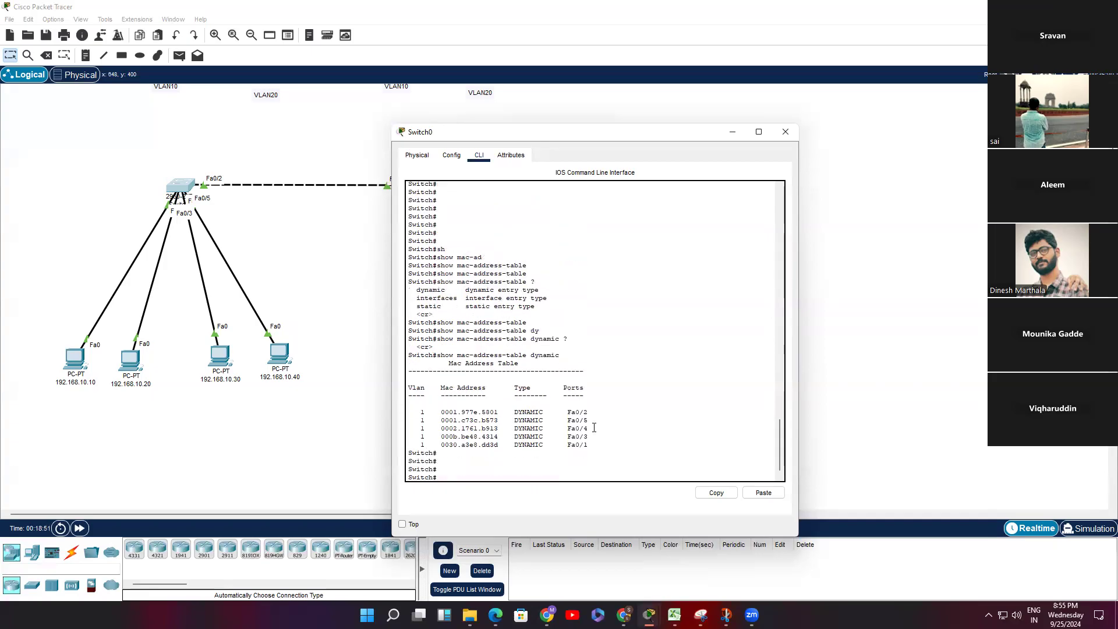
{"action": "left_click_drag", "start_coordinate": [593, 450], "coordinate": [396, 414]}
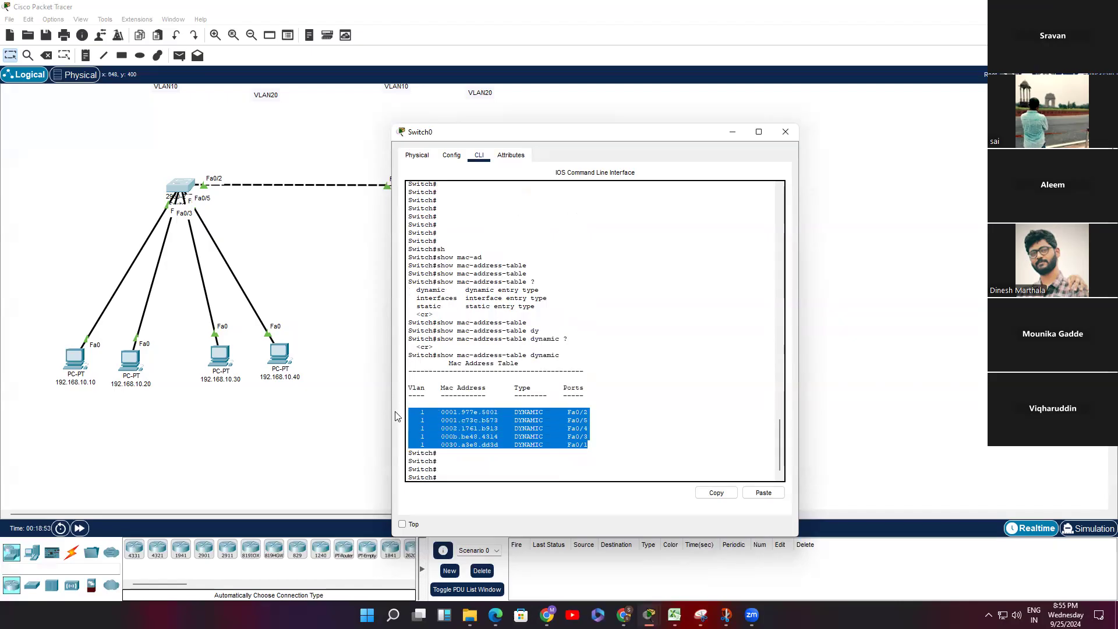
Recall the command, remove the dynamic keyword and use ? to list the interface types for show mac-address-table interfaces.
{"action": "left_click", "coordinate": [655, 441]}
{"action": "key", "text": "Up"}
{"action": "key", "text": "BackSpace"}
{"action": "key", "text": "BackSpace"}
{"action": "key", "text": "BackSpace"}
{"action": "key", "text": "BackSpace"}
{"action": "key", "text": "BackSpace"}
{"action": "key", "text": "BackSpace"}
{"action": "key", "text": "BackSpace"}
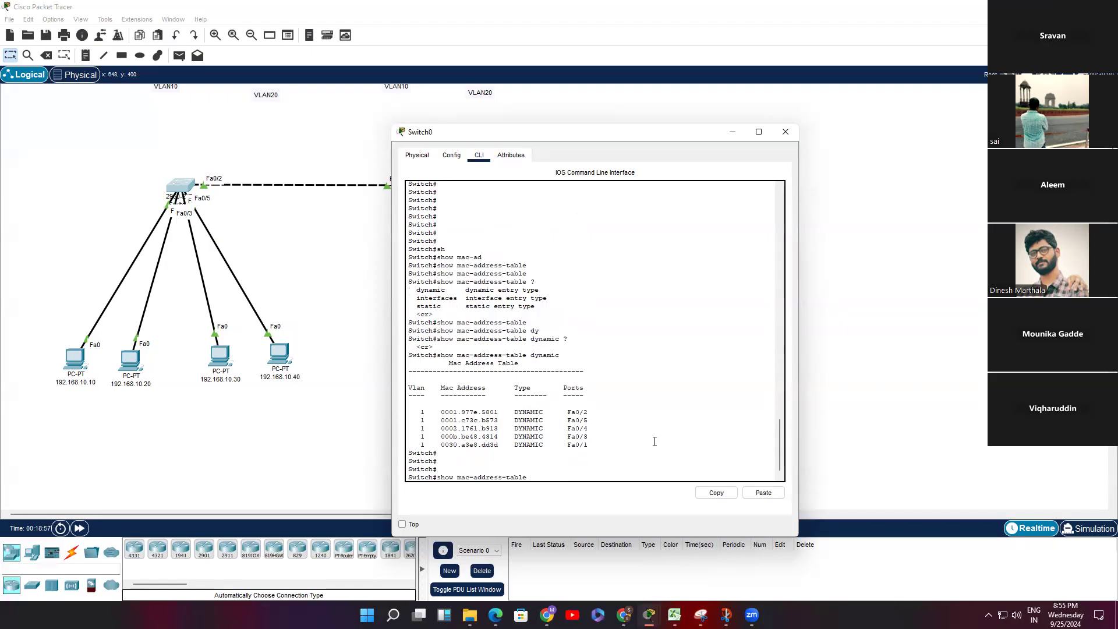
{"action": "type", "text": "?"}
{"action": "type", "text": "i"}
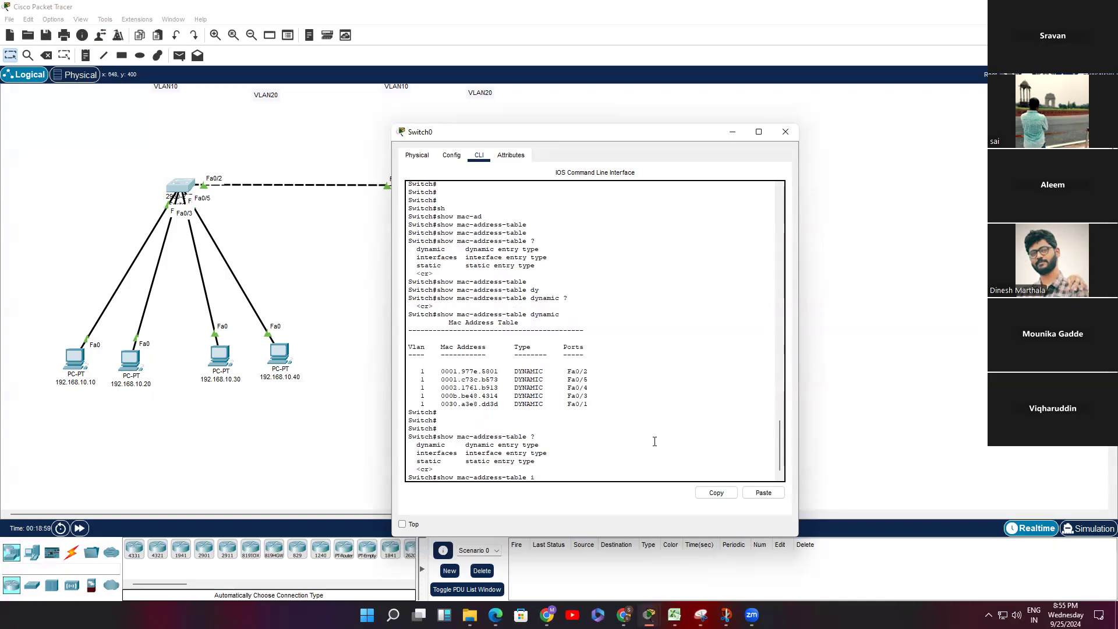
{"action": "type", "text": "n"}
{"action": "key", "text": "Tab"}
{"action": "type", "text": "?"}
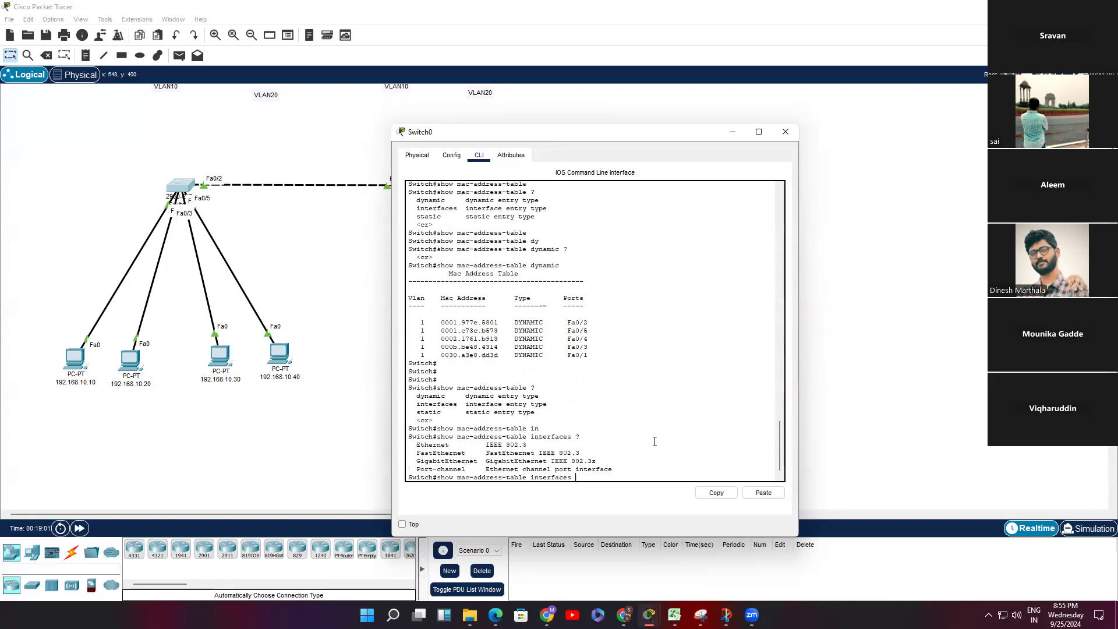
{"action": "type", "text": "e"}
{"action": "key", "text": "Tab"}
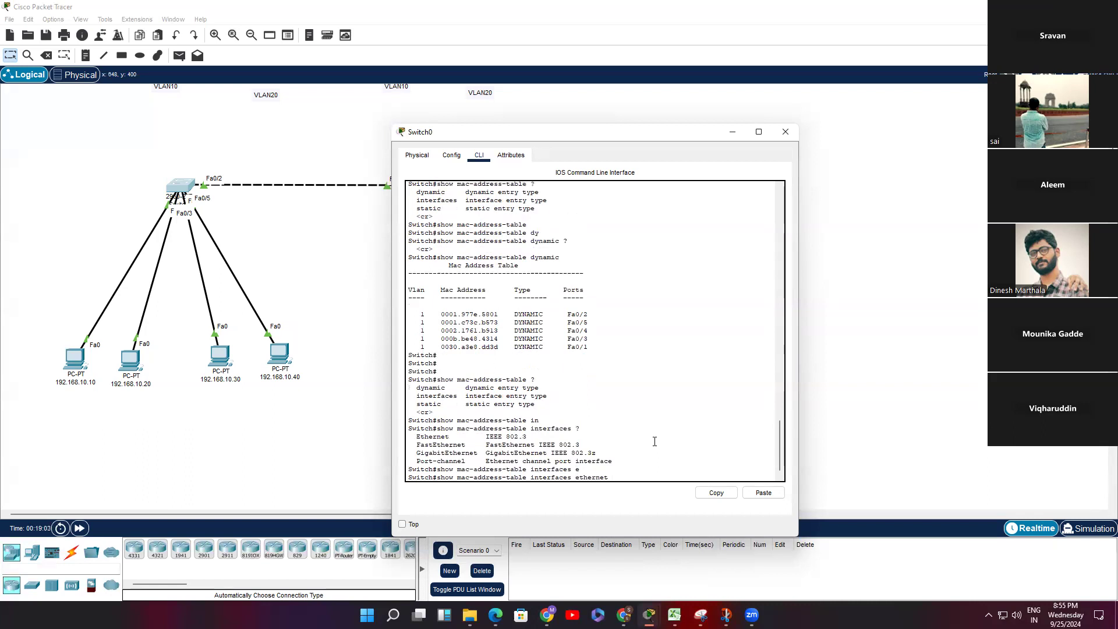
{"action": "type", "text": "f"}
{"action": "key", "text": "Tab"}
{"action": "key", "text": "BackSpace"}
{"action": "key", "text": "BackSpace"}
{"action": "key", "text": "BackSpace"}
{"action": "key", "text": "BackSpace"}
{"action": "key", "text": "BackSpace"}
{"action": "key", "text": "BackSpace"}
{"action": "key", "text": "BackSpace"}
{"action": "key", "text": "BackSpace"}
{"action": "key", "text": "BackSpace"}
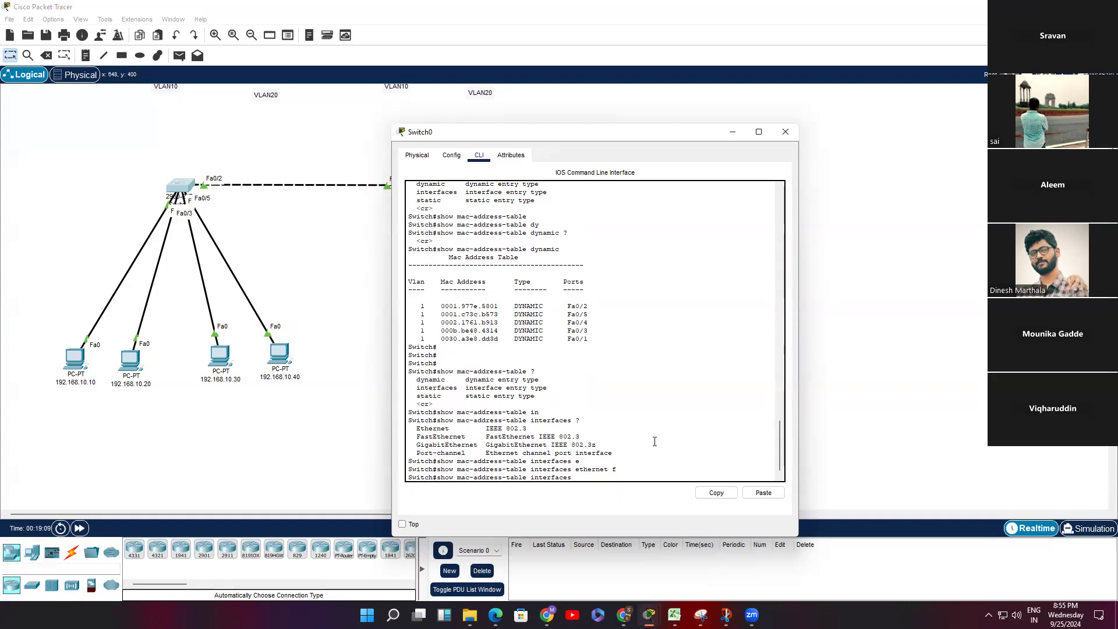
Display the MAC address entry of one port with show mac-address-table interfaces fastEthernet 0/2.
{"action": "type", "text": "f"}
{"action": "key", "text": "Tab"}
{"action": "type", "text": "0/2"}
{"action": "key", "text": "Return"}
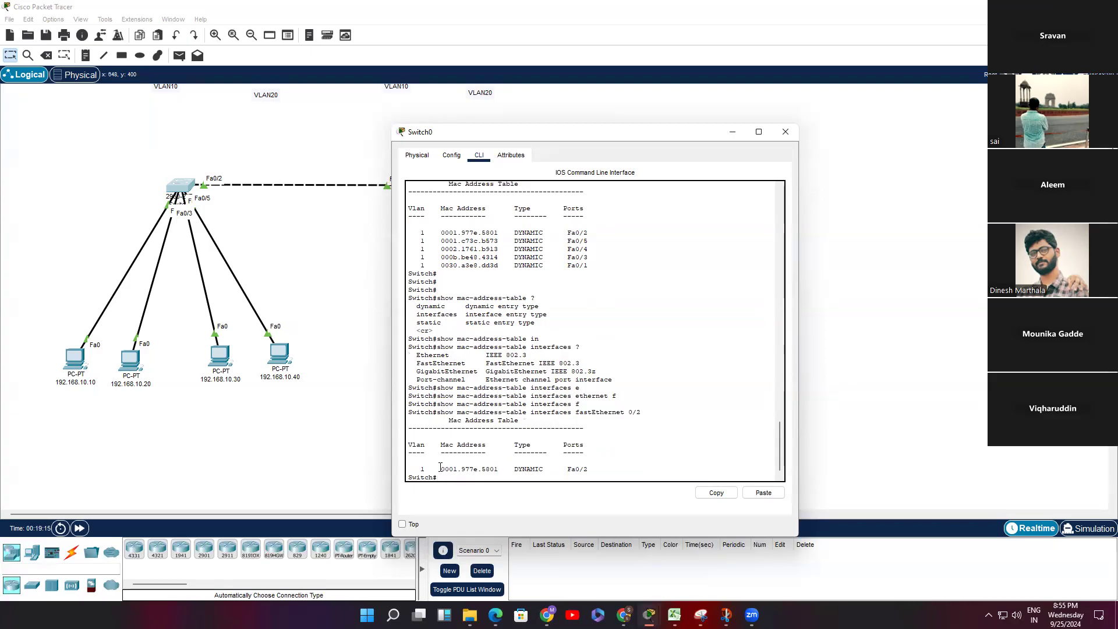
Highlight the MAC address and port in the fastEthernet 0/2 output and match them with the entry in the dynamic table.
{"action": "left_click_drag", "start_coordinate": [441, 469], "coordinate": [504, 469]}
{"action": "left_click_drag", "start_coordinate": [592, 468], "coordinate": [567, 469]}
{"action": "mouse_move", "coordinate": [495, 232]}
{"action": "left_mouse_down"}
{"action": "mouse_move", "coordinate": [462, 233]}
{"action": "mouse_move", "coordinate": [482, 236]}
{"action": "left_mouse_up"}
{"action": "left_click", "coordinate": [662, 366]}
{"action": "key", "text": "Return"}
{"action": "key", "text": "Return"}
{"action": "left_click_drag", "start_coordinate": [594, 455], "coordinate": [414, 418]}
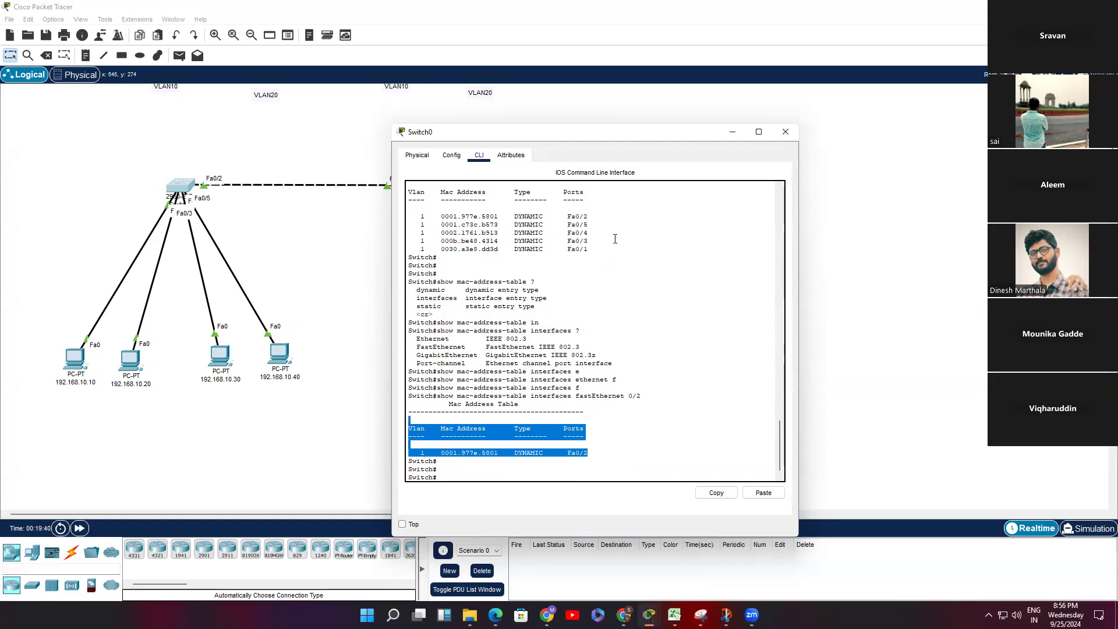
Compare the full dynamic MAC table with the fastEthernet 0/2 output by highlighting each, and return to a fresh prompt.
{"action": "scroll", "coordinate": [606, 309], "scroll_direction": "up", "scroll_amount": 3}
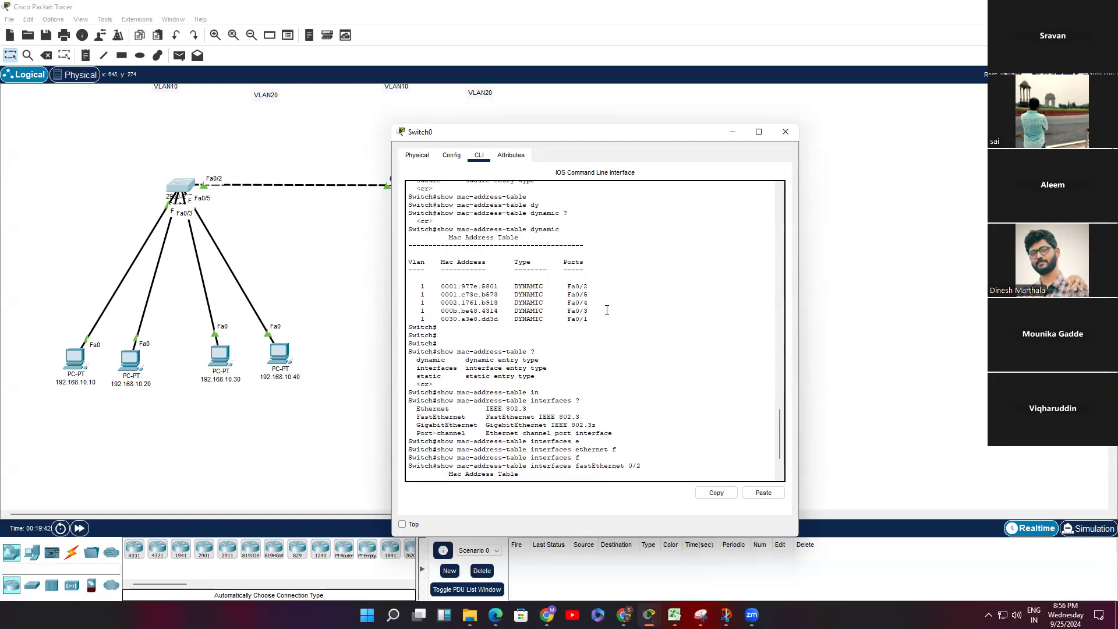
{"action": "left_click_drag", "start_coordinate": [594, 321], "coordinate": [408, 278]}
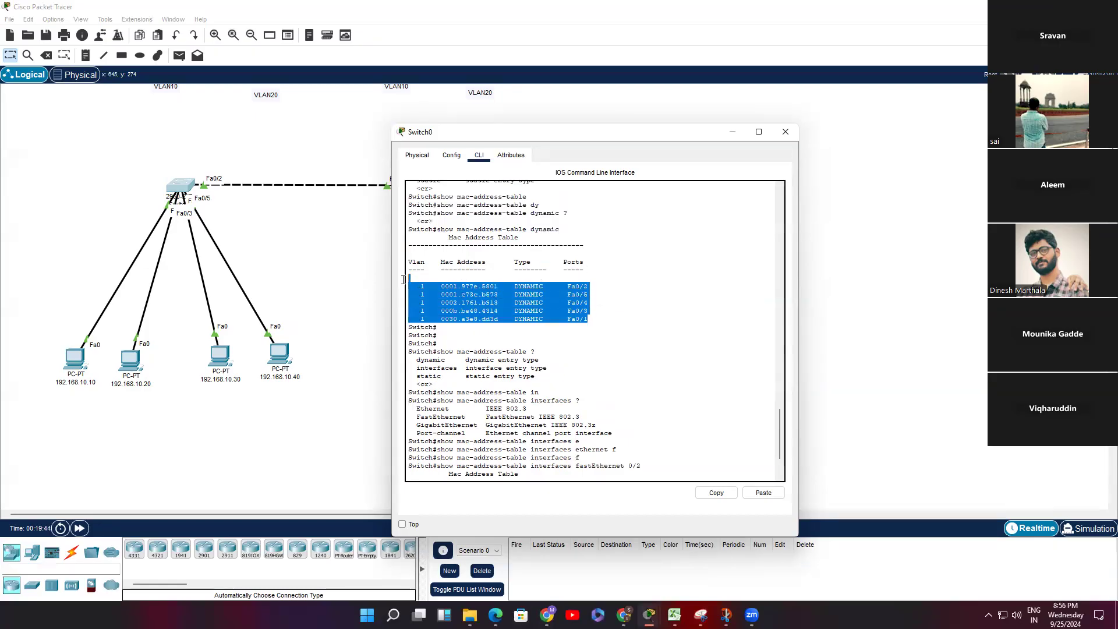
{"action": "scroll", "coordinate": [624, 379], "scroll_direction": "down", "scroll_amount": 3}
{"action": "scroll", "coordinate": [624, 379], "scroll_direction": "down", "scroll_amount": 1}
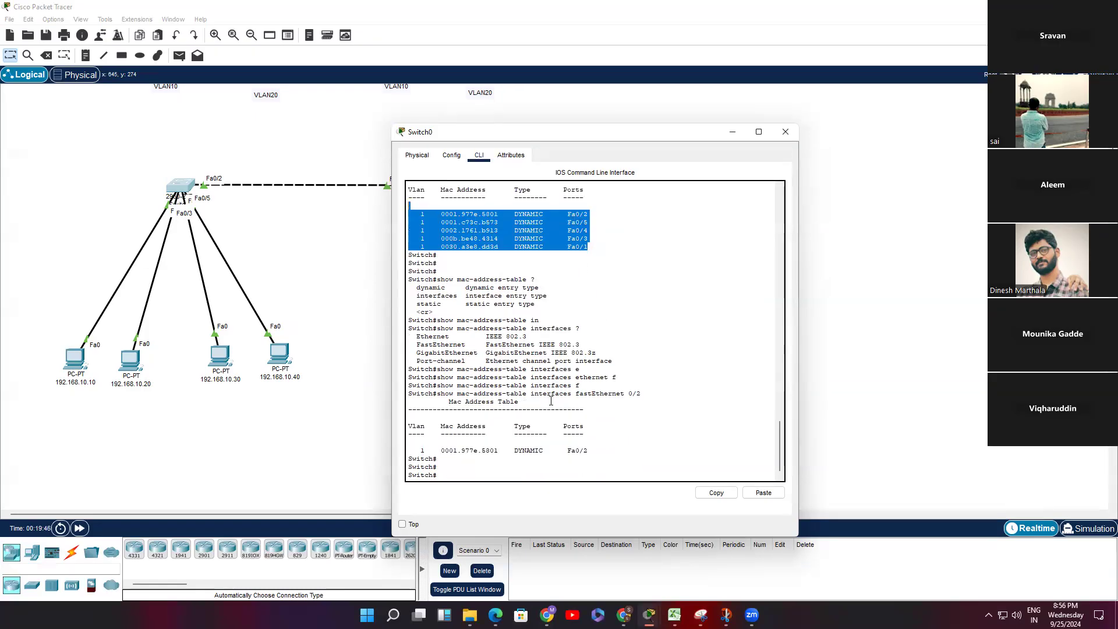
{"action": "left_click_drag", "start_coordinate": [409, 392], "coordinate": [600, 454]}
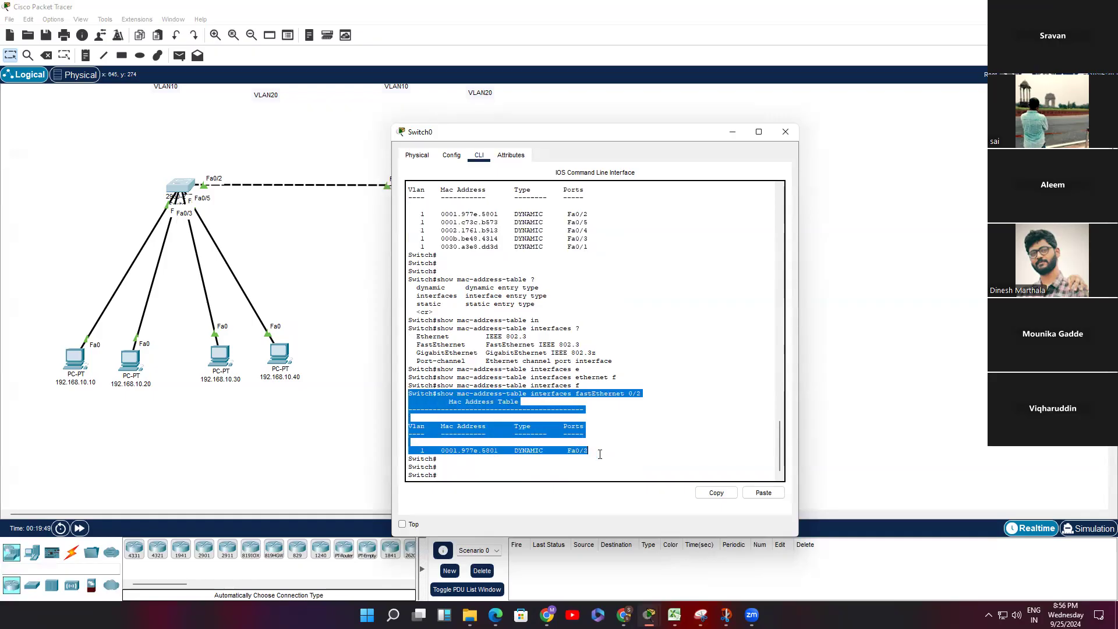
{"action": "left_click", "coordinate": [656, 431]}
{"action": "key", "text": "Return"}
{"action": "key", "text": "Return"}
{"action": "key", "text": "Return"}
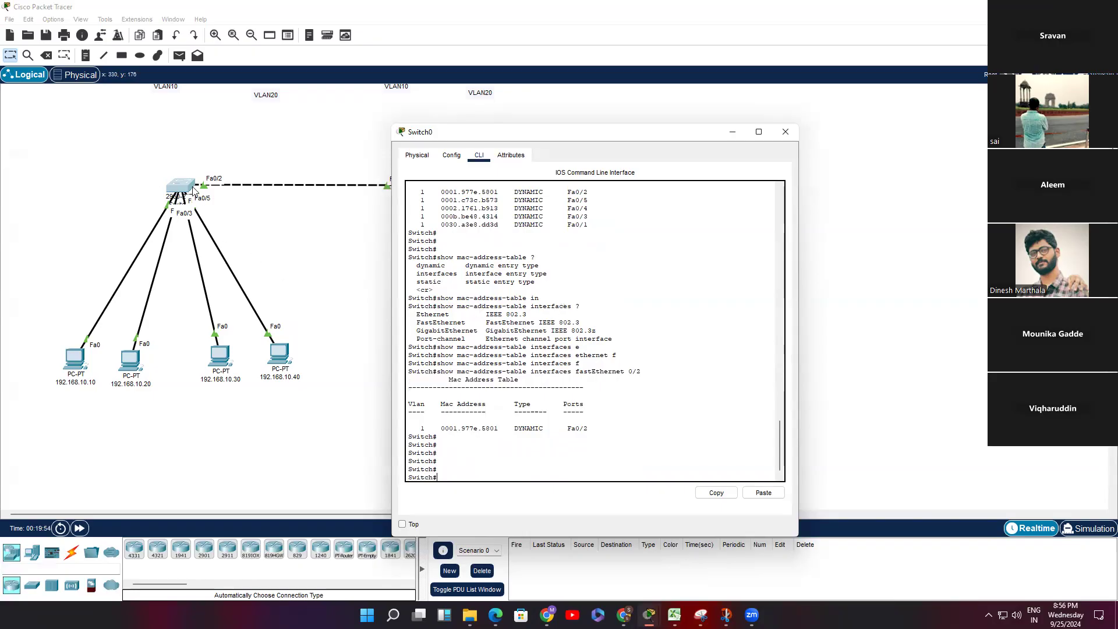
Check the options of clear mac-address-table with ? and run the command without options to clear the MAC table of Switch0.
{"action": "key", "text": "Return"}
{"action": "key", "text": "Return"}
{"action": "type", "text": "cle"}
{"action": "key", "text": "Tab"}
{"action": "type", "text": "mac"}
{"action": "key", "text": "Tab"}
{"action": "type", "text": "-a"}
{"action": "key", "text": "Tab"}
{"action": "type", "text": "?"}
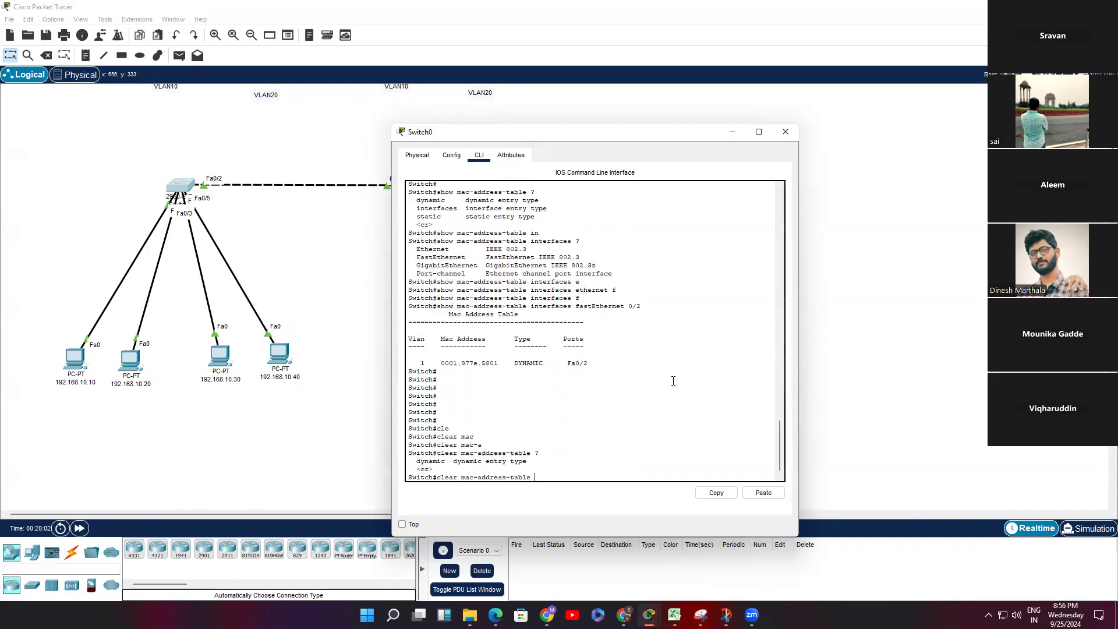
{"action": "key", "text": "Return"}
{"action": "key", "text": "Return"}
{"action": "key", "text": "Return"}
{"action": "key", "text": "Return"}
{"action": "key", "text": "Return"}
{"action": "key", "text": "Return"}
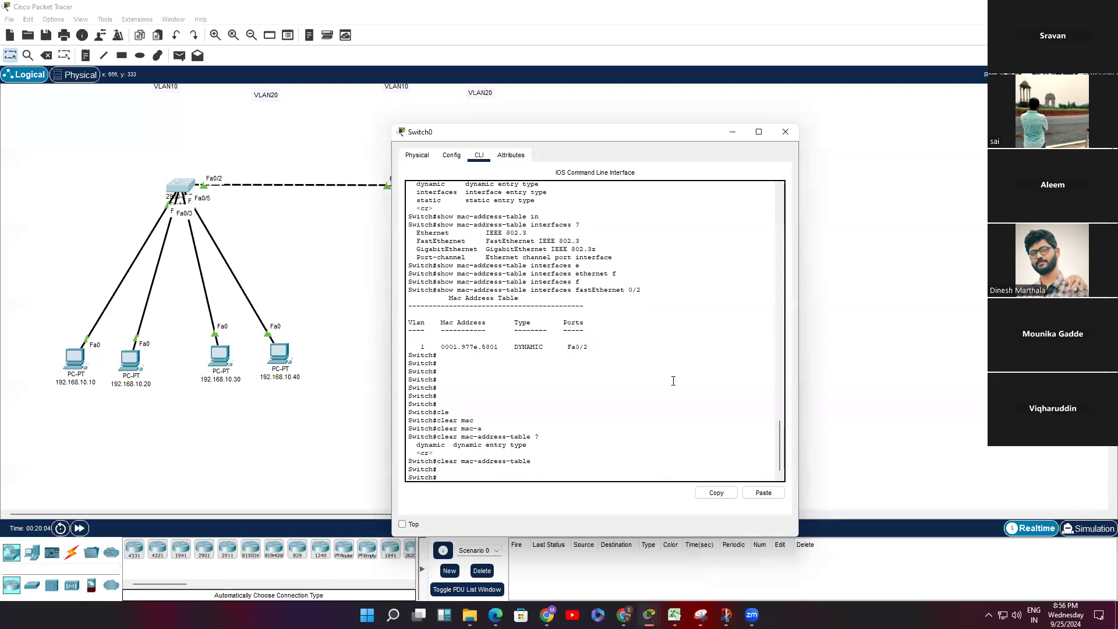
Display Switch0's MAC address table with show mac address-table and return to a fresh prompt.
{"action": "type", "text": "m"}
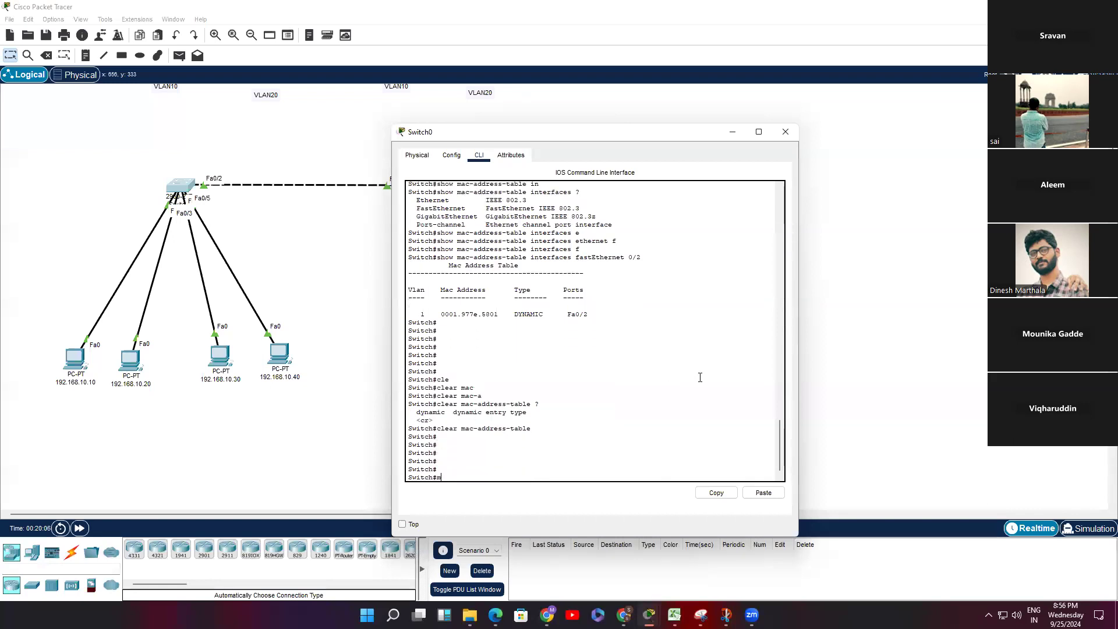
{"action": "type", "text": "h"}
{"action": "key", "text": "Tab"}
{"action": "type", "text": "ma"}
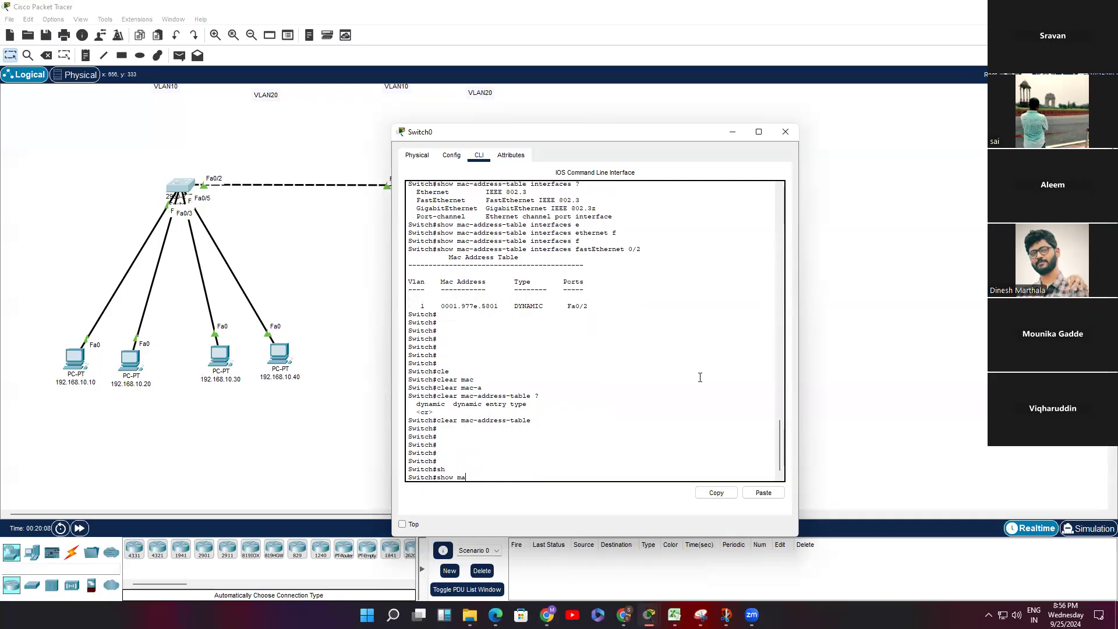
{"action": "type", "text": "c ad"}
{"action": "key", "text": "Tab"}
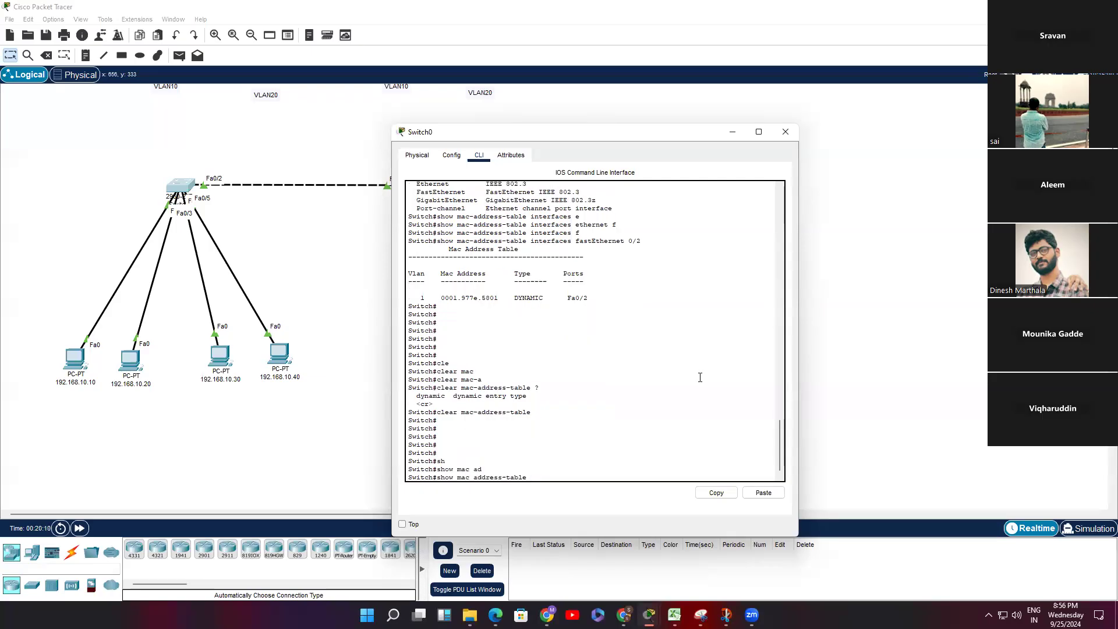
{"action": "key", "text": "Return"}
{"action": "key", "text": "Return"}
{"action": "key", "text": "Return"}
{"action": "key", "text": "Return"}
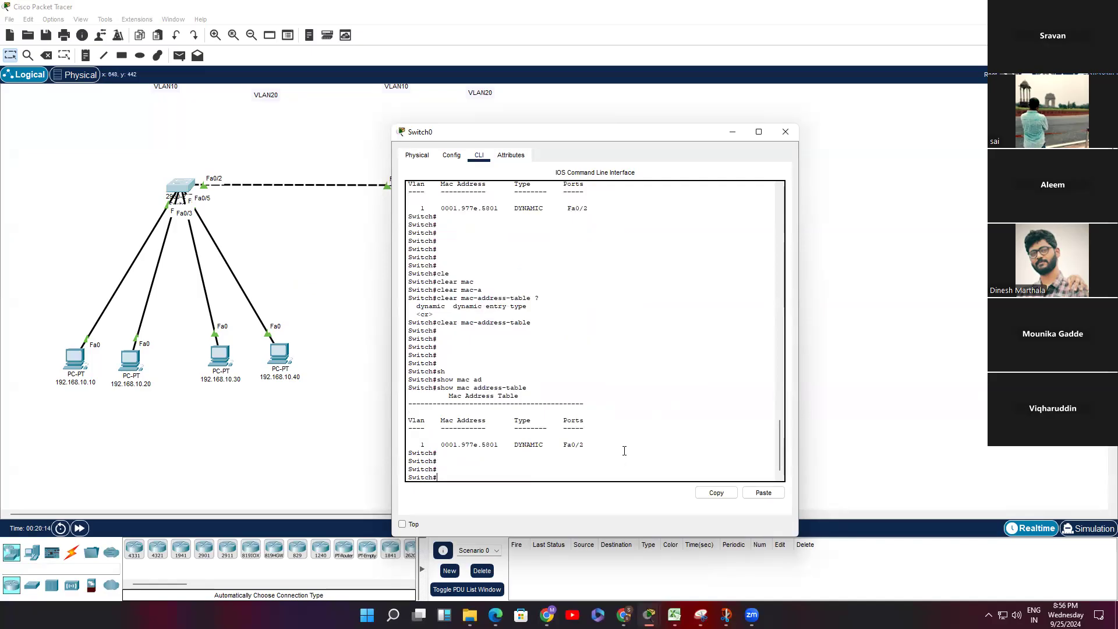
Clear Switch0's MAC address table again with clear mac-address-table.
{"action": "type", "text": "cl"}
{"action": "key", "text": "Tab"}
{"action": "type", "text": "ea"}
{"action": "key", "text": "Tab"}
{"action": "type", "text": "mac"}
{"action": "key", "text": "Tab"}
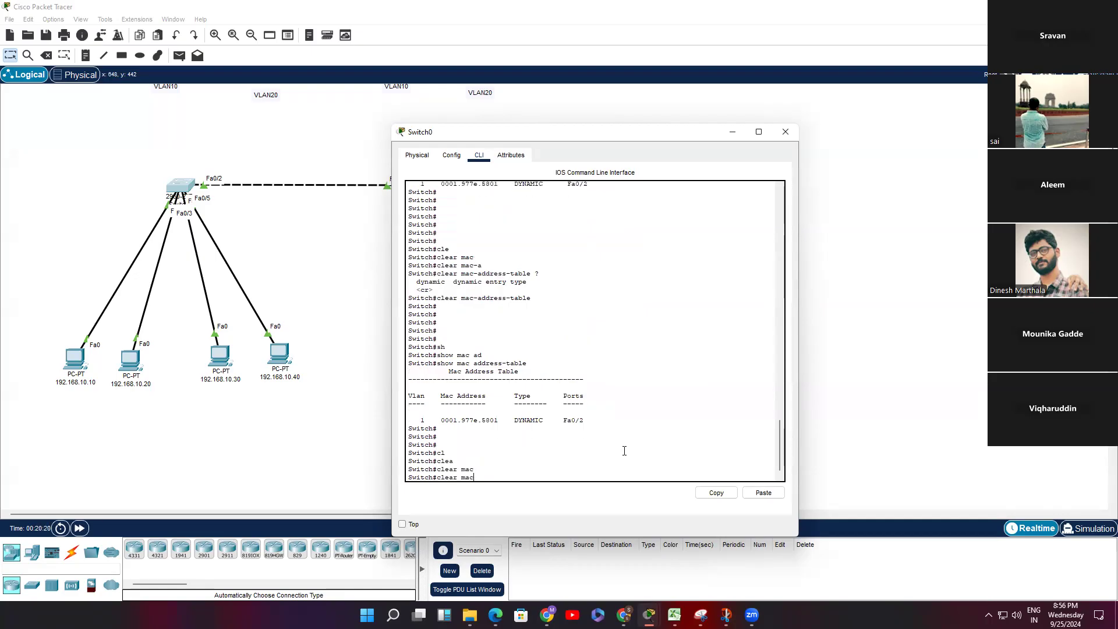
{"action": "type", "text": "-ad"}
{"action": "key", "text": "Tab"}
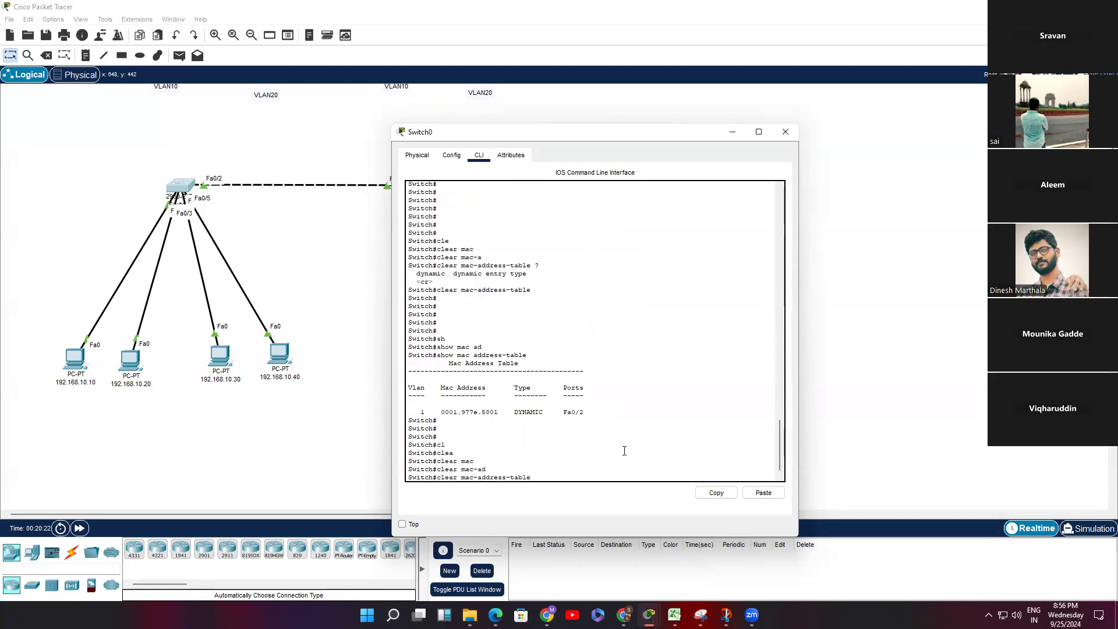
{"action": "key", "text": "Return"}
{"action": "key", "text": "Return"}
{"action": "key", "text": "Return"}
{"action": "key", "text": "Return"}
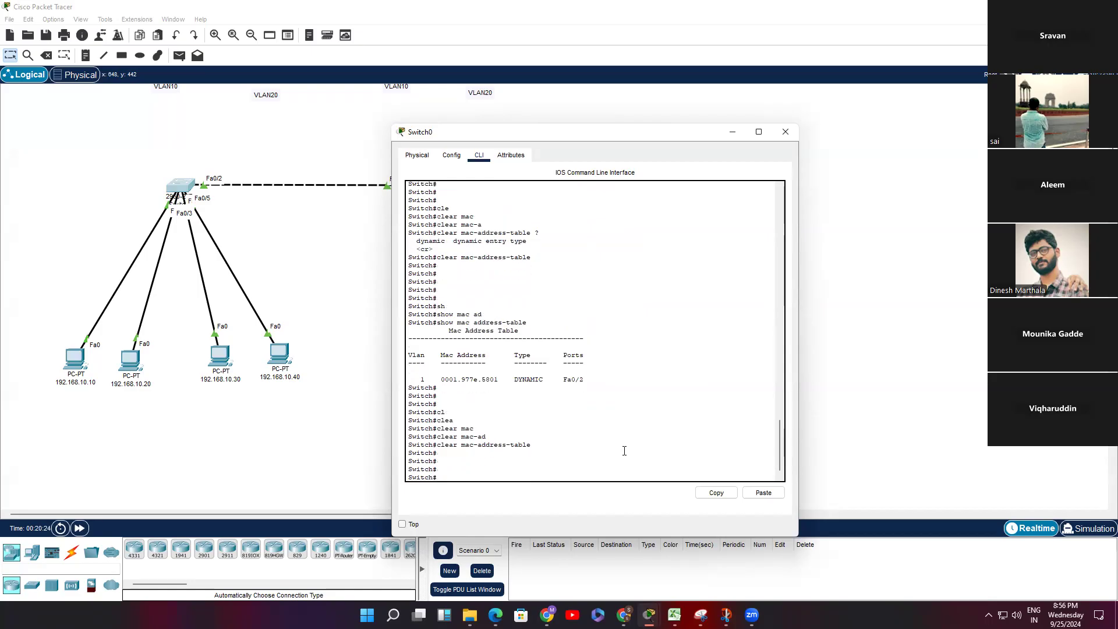
Rerun show mac address-table from the command history to check the table after the second clear.
{"action": "key", "text": "Up"}
{"action": "key", "text": "Up"}
{"action": "key", "text": "Return"}
{"action": "key", "text": "Return"}
{"action": "key", "text": "Return"}
{"action": "key", "text": "Return"}
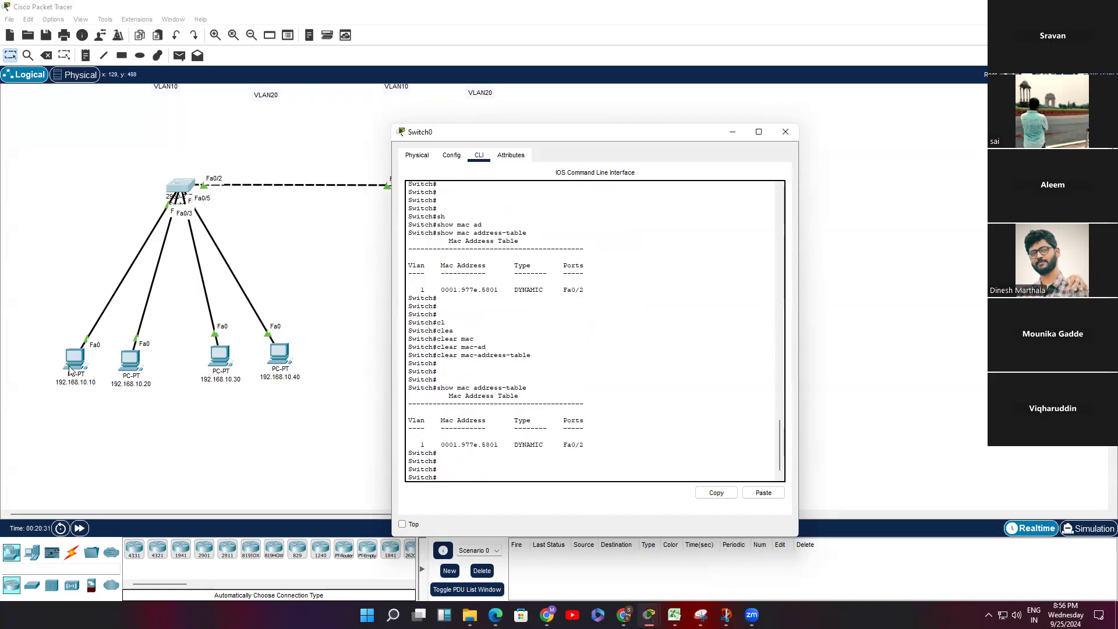
Highlight the port in the latest MAC table output and return to a fresh prompt on Switch0.
{"action": "left_click", "coordinate": [732, 132]}
{"action": "left_click_drag", "start_coordinate": [587, 449], "coordinate": [564, 446]}
{"action": "left_click_drag", "start_coordinate": [600, 447], "coordinate": [566, 447]}
{"action": "left_click", "coordinate": [561, 446]}
{"action": "key", "text": "Return"}
{"action": "key", "text": "Return"}
{"action": "key", "text": "Return"}
{"action": "key", "text": "Return"}
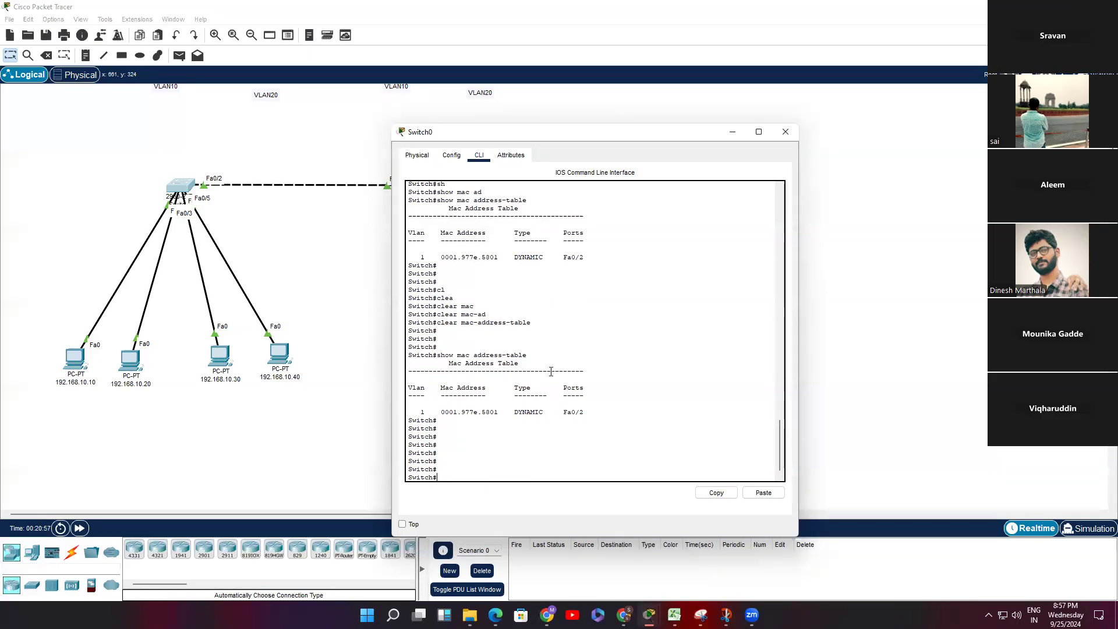
Switch to Simulation mode and ping 192.168.10.30 from the command prompt of PC 192.168.10.10.
{"action": "left_click", "coordinate": [732, 132]}
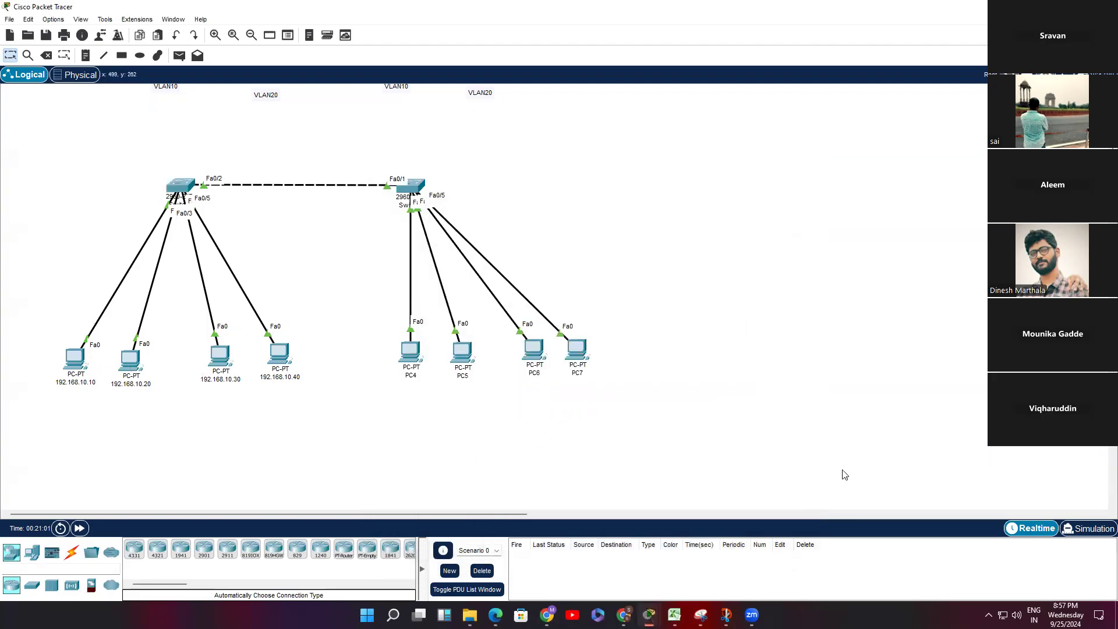
{"action": "left_click", "coordinate": [1080, 528]}
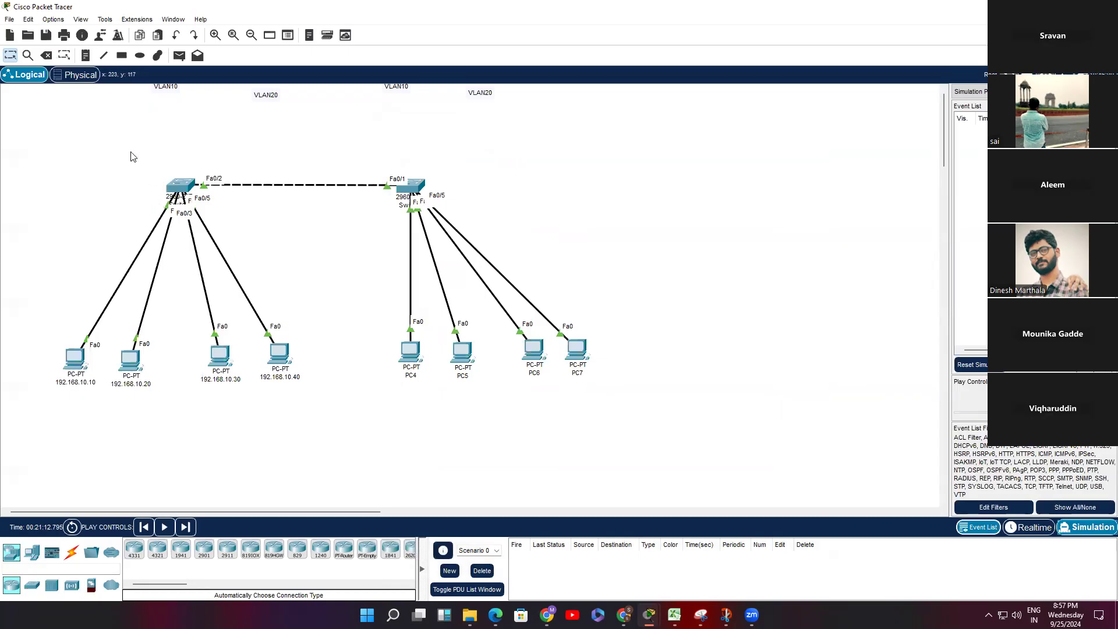
{"action": "left_click", "coordinate": [75, 361]}
{"action": "key", "text": "Return"}
{"action": "key", "text": "Return"}
{"action": "key", "text": "Return"}
{"action": "key", "text": "Return"}
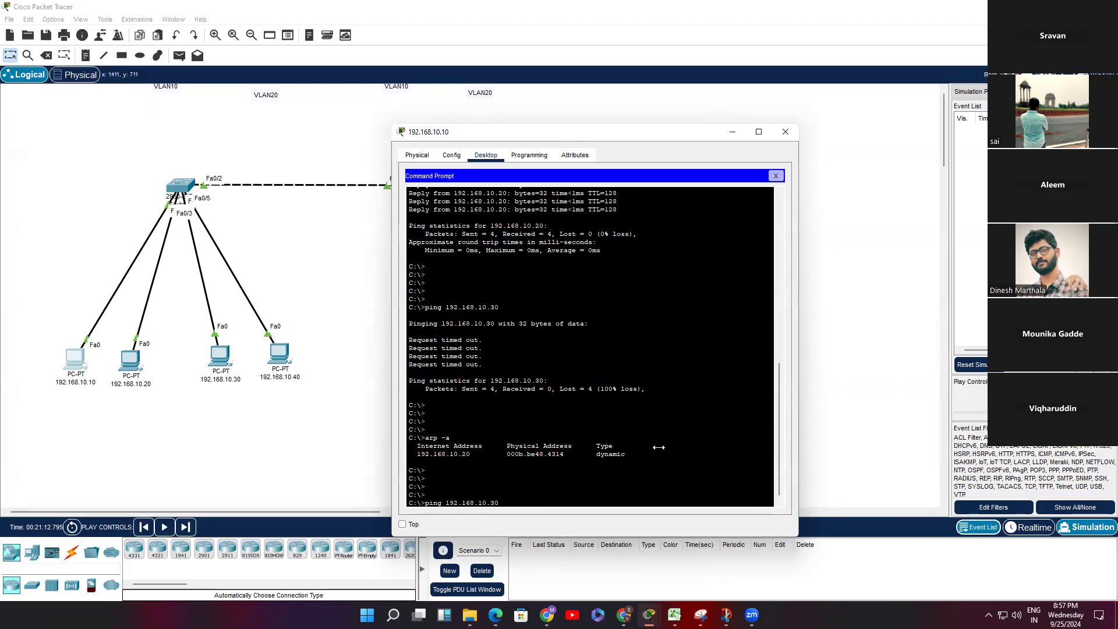
{"action": "key", "text": "Return"}
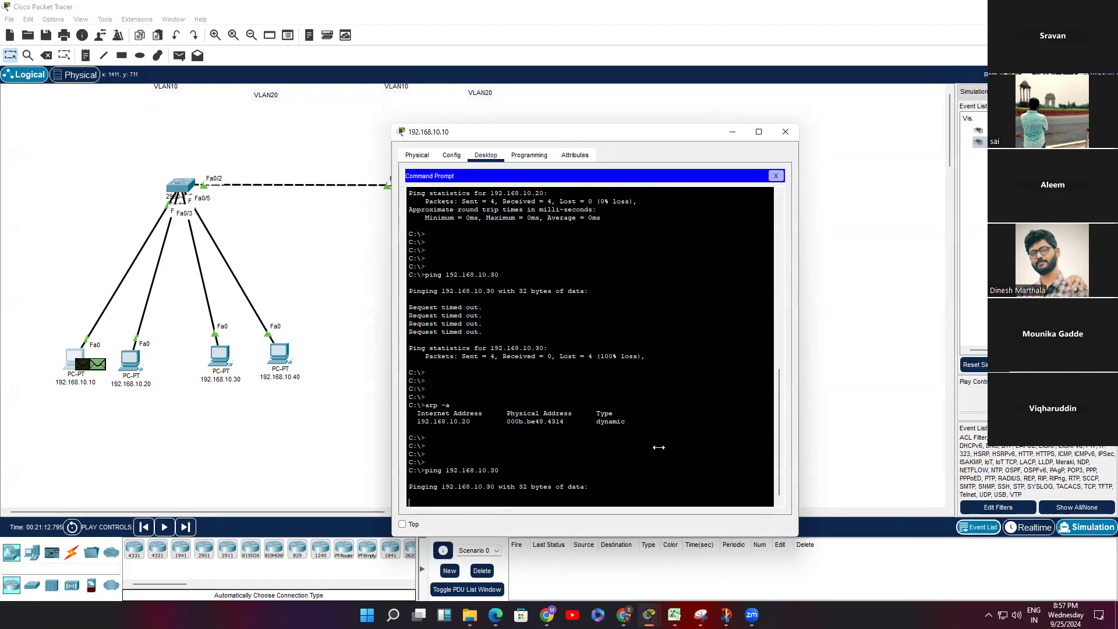
Advance the ping simulation by one event and widen the Simulation Panel to show the event list columns.
{"action": "left_click", "coordinate": [732, 131]}
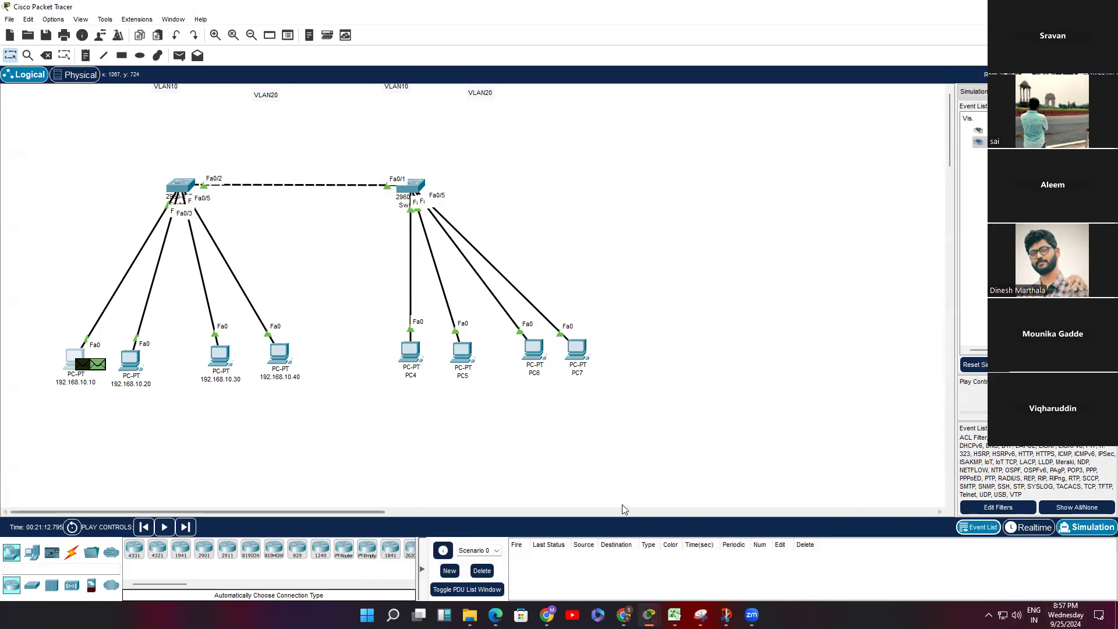
{"action": "left_click", "coordinate": [1039, 399]}
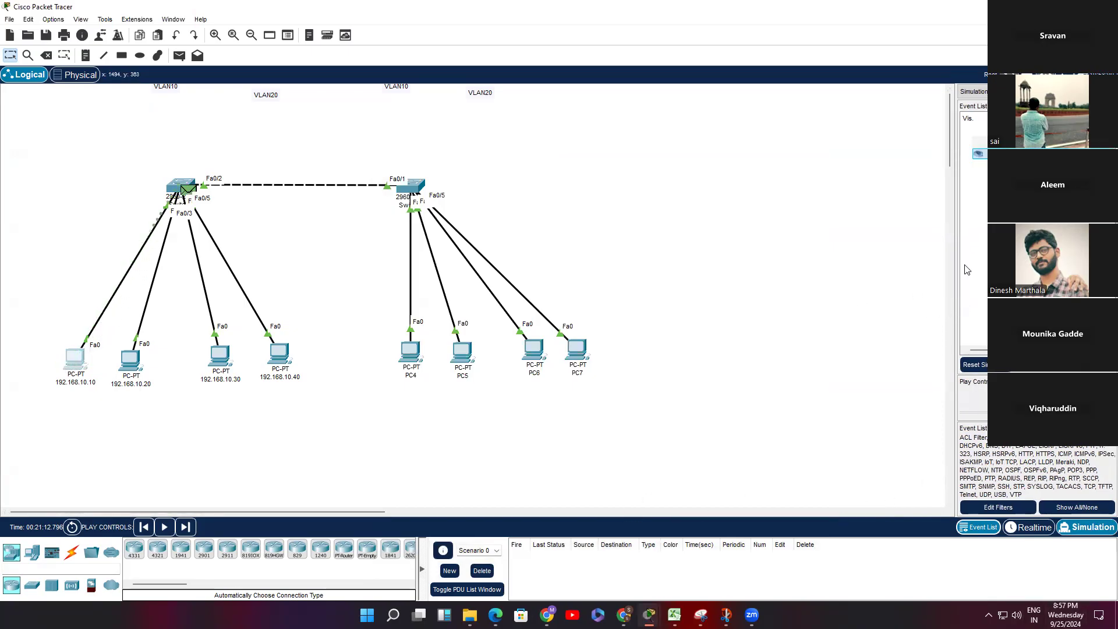
{"action": "left_click_drag", "start_coordinate": [954, 265], "coordinate": [673, 265]}
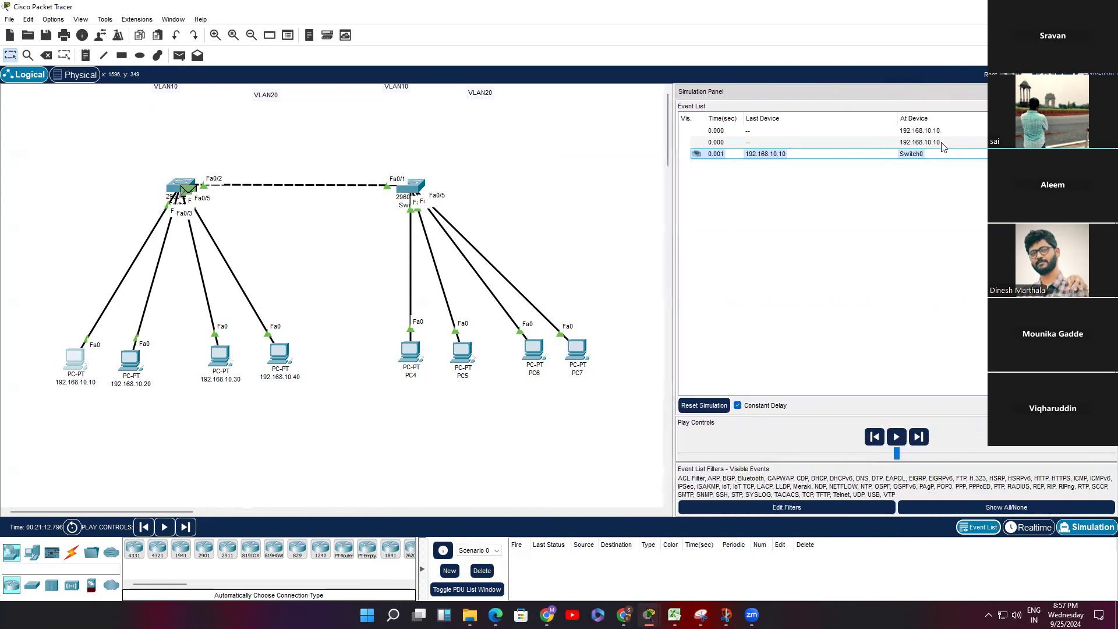
Check the PDU information of the ARP event at 192.168.10.10 and shift that PC slightly up and outward in the topology.
{"action": "left_click", "coordinate": [1056, 142]}
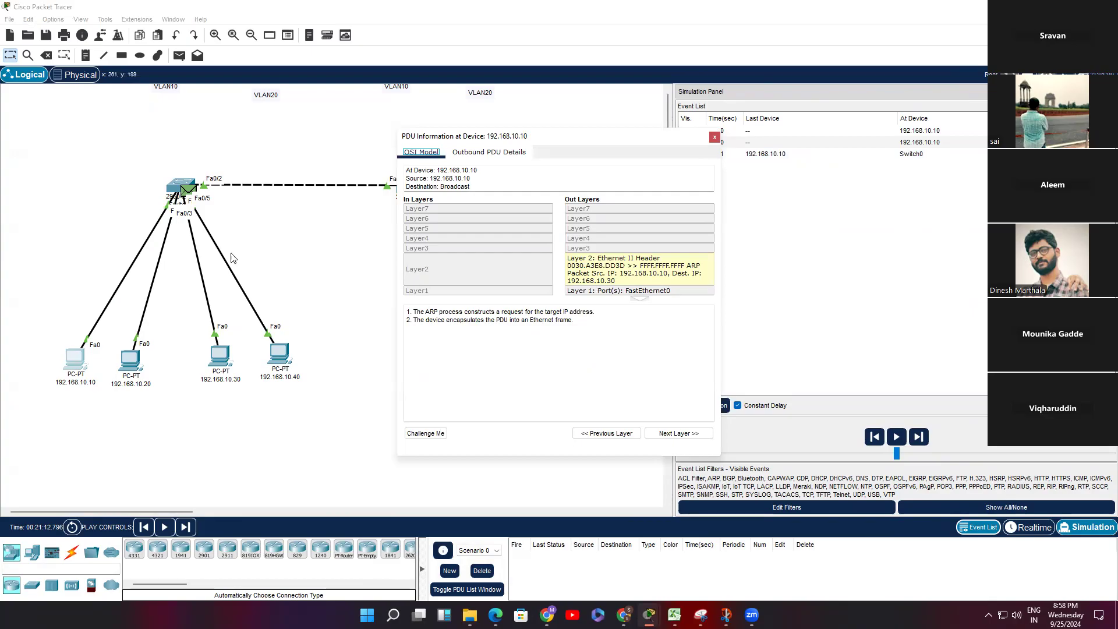
{"action": "left_click", "coordinate": [713, 137]}
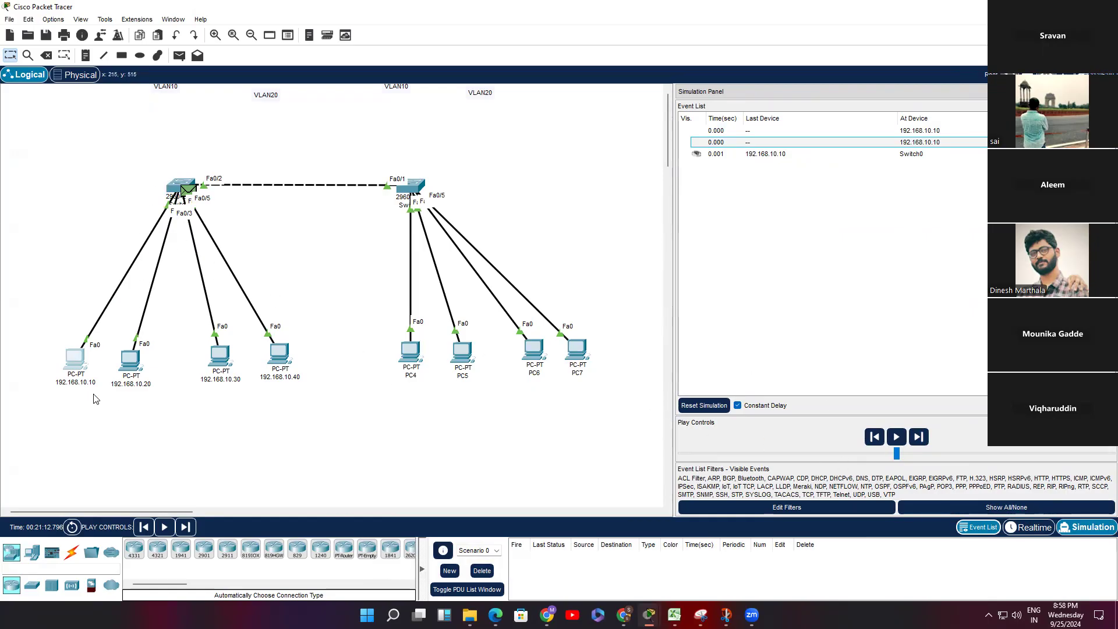
{"action": "left_click_drag", "start_coordinate": [77, 375], "coordinate": [167, 364]}
{"action": "left_click_drag", "start_coordinate": [90, 355], "coordinate": [74, 338]}
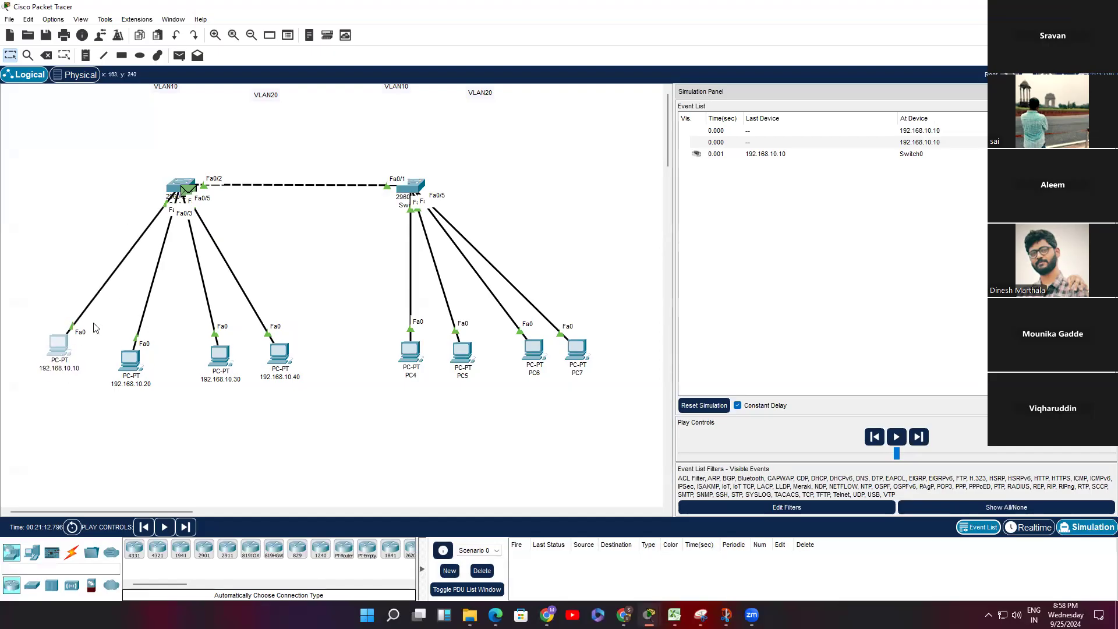
Examine the ARP request's Layer 2 header and broadcast destination at 192.168.10.10, and advance the simulation by one event.
{"action": "left_click", "coordinate": [1059, 142]}
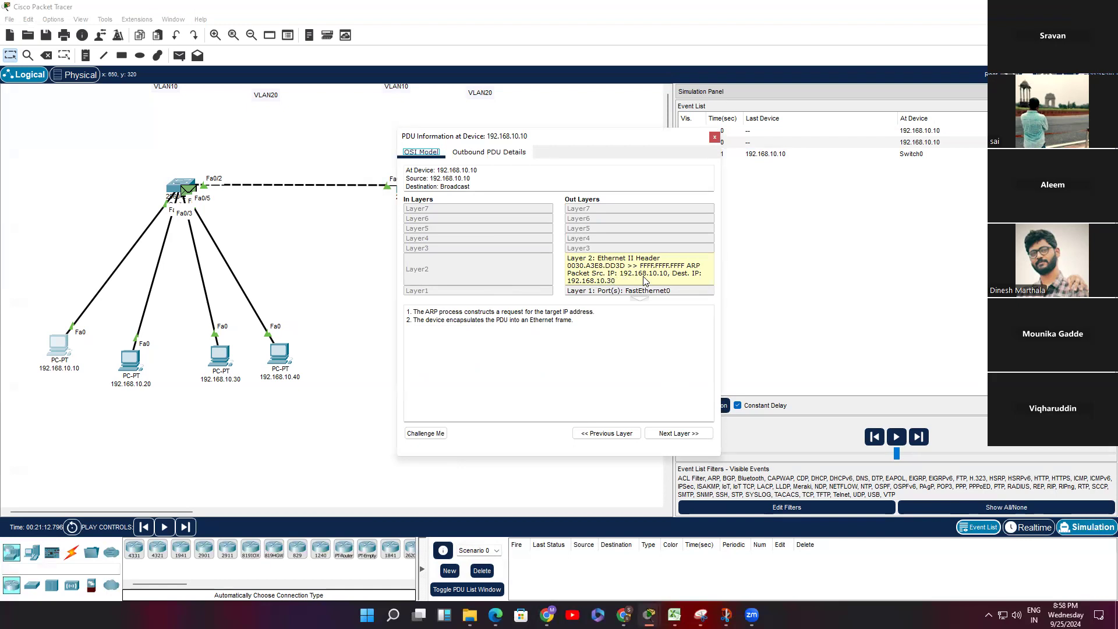
{"action": "left_click", "coordinate": [665, 277]}
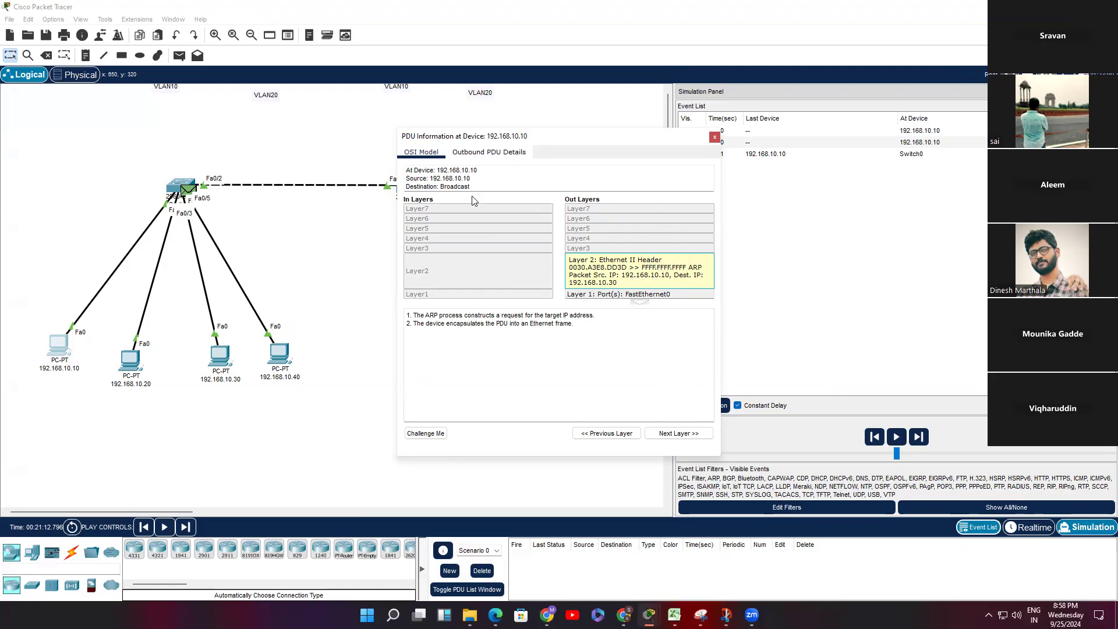
{"action": "left_click", "coordinate": [448, 188]}
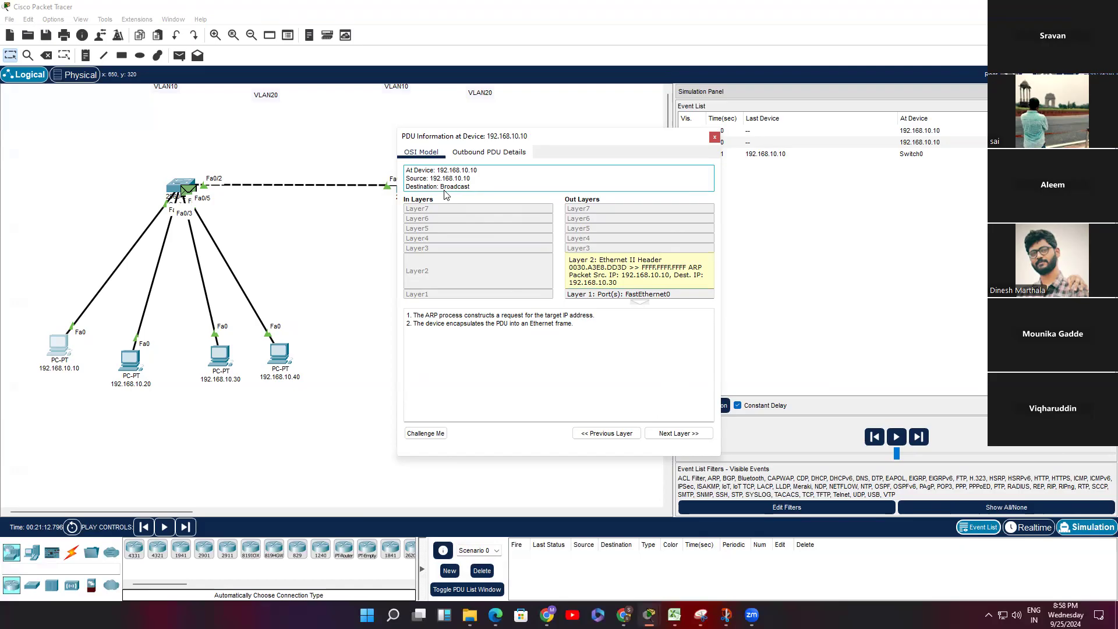
{"action": "left_click", "coordinate": [714, 138]}
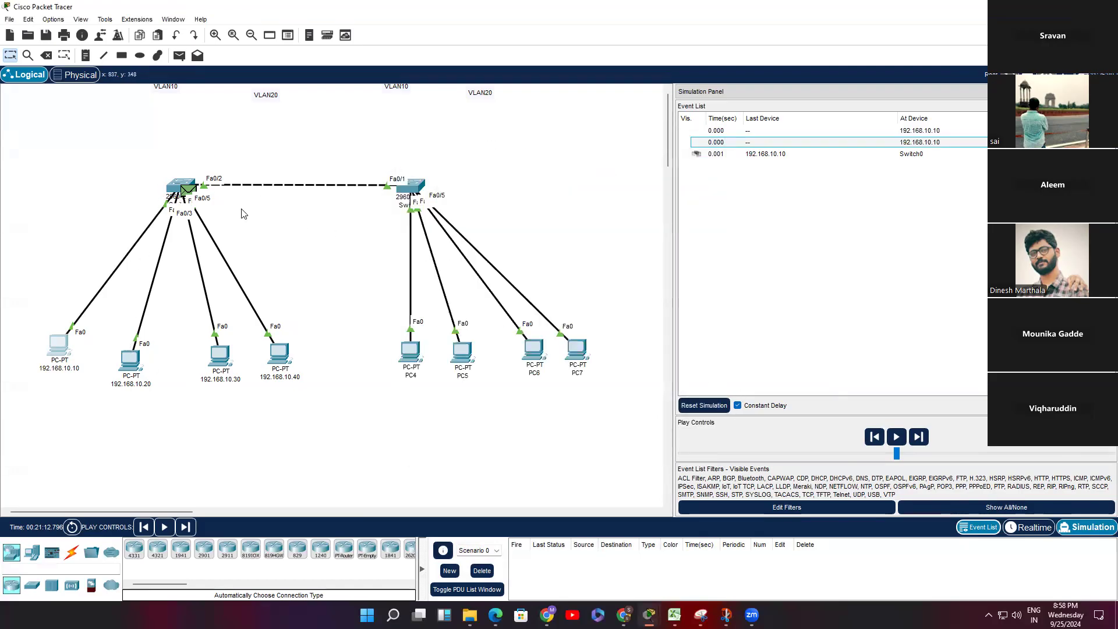
{"action": "left_click", "coordinate": [923, 437]}
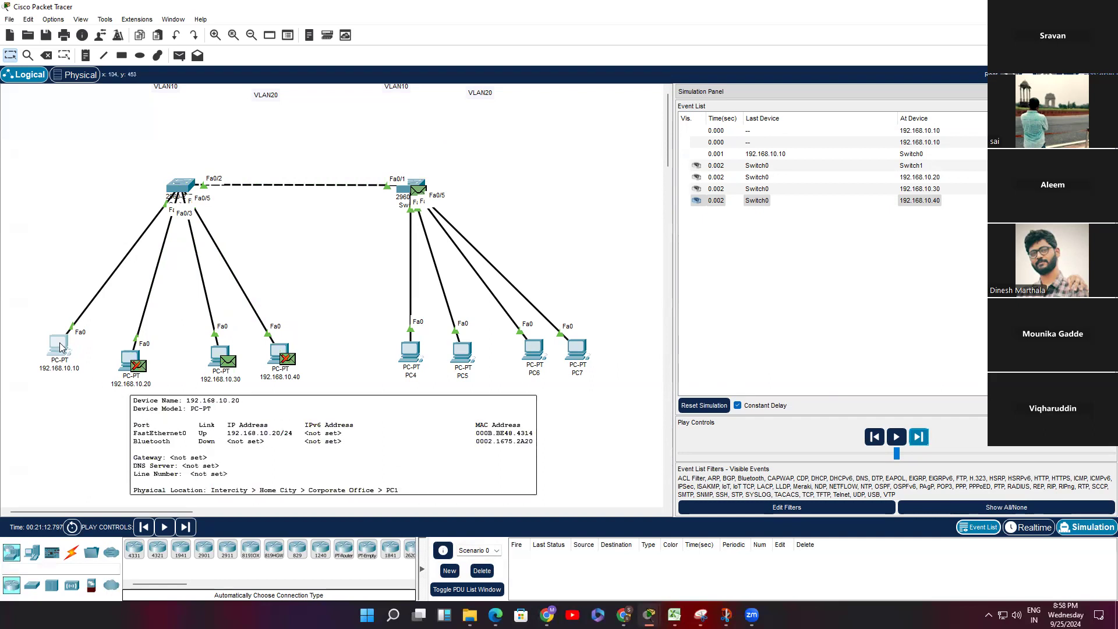
{"action": "mouse_move", "coordinate": [58, 341]}
{"action": "left_mouse_down"}
{"action": "mouse_move", "coordinate": [126, 333]}
{"action": "mouse_move", "coordinate": [226, 348]}
{"action": "mouse_move", "coordinate": [148, 317]}
{"action": "mouse_move", "coordinate": [67, 332]}
{"action": "mouse_move", "coordinate": [59, 344]}
{"action": "left_mouse_up"}
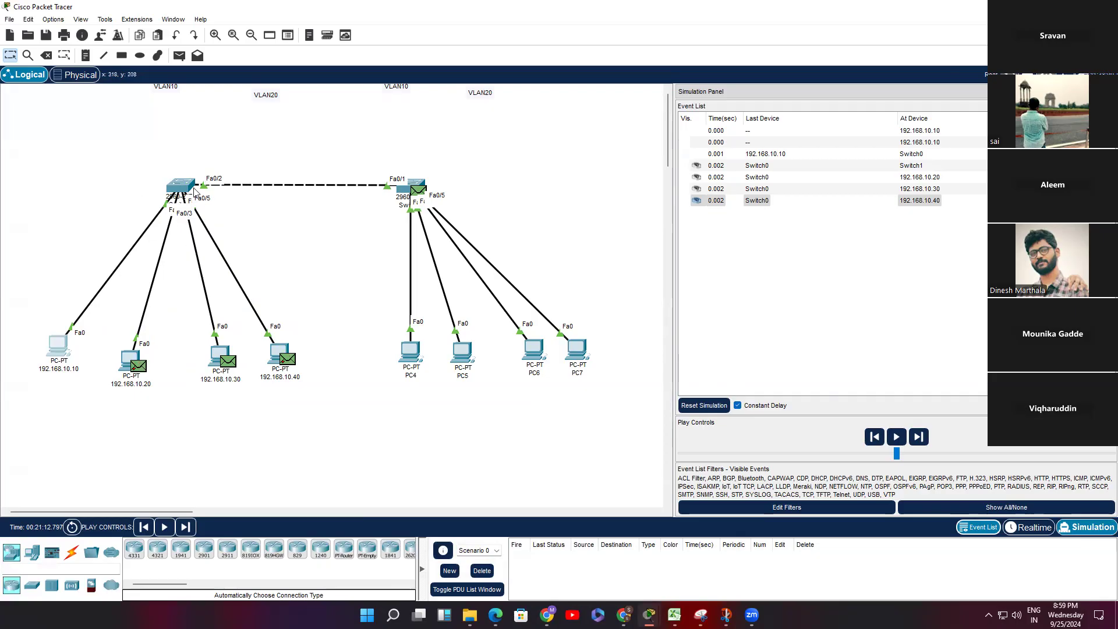
Move the four VLAN10 and VLAN20 labels down onto the links between each switch and its PCs.
{"action": "left_click_drag", "start_coordinate": [167, 87], "coordinate": [148, 250]}
{"action": "left_click_drag", "start_coordinate": [267, 96], "coordinate": [211, 260]}
{"action": "left_click_drag", "start_coordinate": [393, 95], "coordinate": [413, 268]}
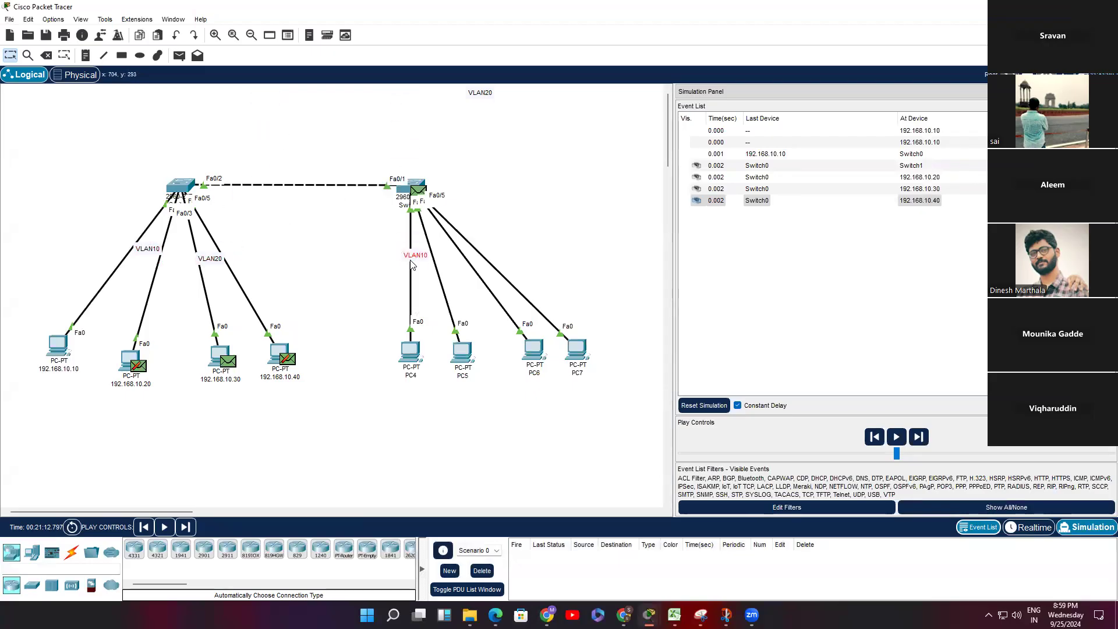
{"action": "left_click_drag", "start_coordinate": [480, 93], "coordinate": [481, 262]}
{"action": "left_click_drag", "start_coordinate": [68, 345], "coordinate": [80, 347]}
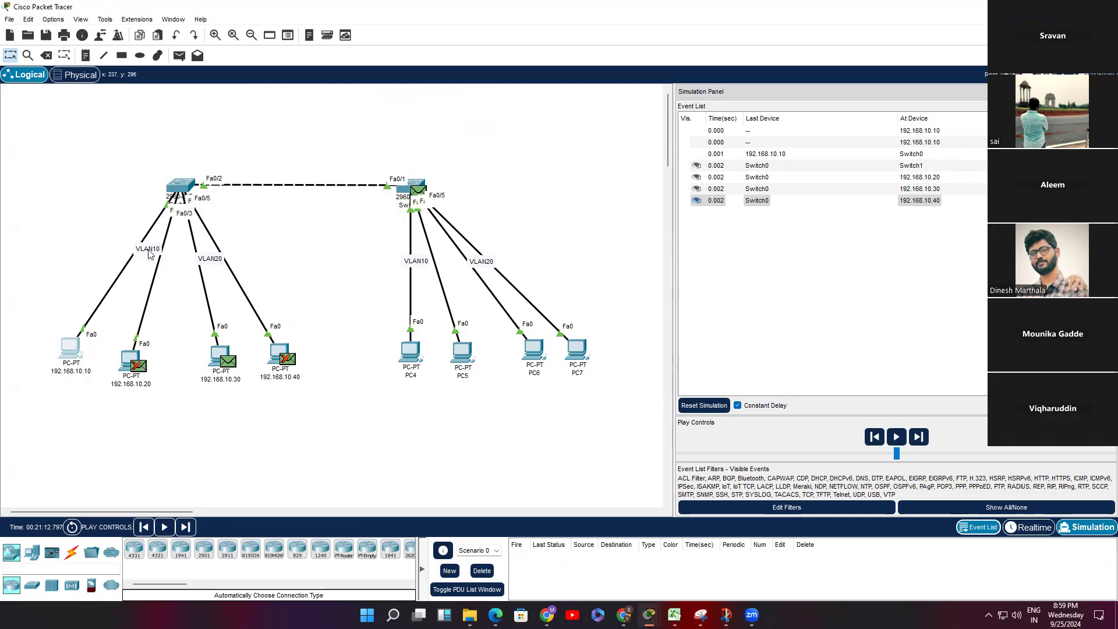
{"action": "mouse_move", "coordinate": [147, 250]}
{"action": "left_mouse_down"}
{"action": "mouse_move", "coordinate": [172, 195]}
{"action": "mouse_move", "coordinate": [142, 254]}
{"action": "left_mouse_up"}
Advance the simulation by one more event and inspect the PDU details from PC5 back to the original ARP request at 192.168.10.10.
{"action": "left_click", "coordinate": [925, 439]}
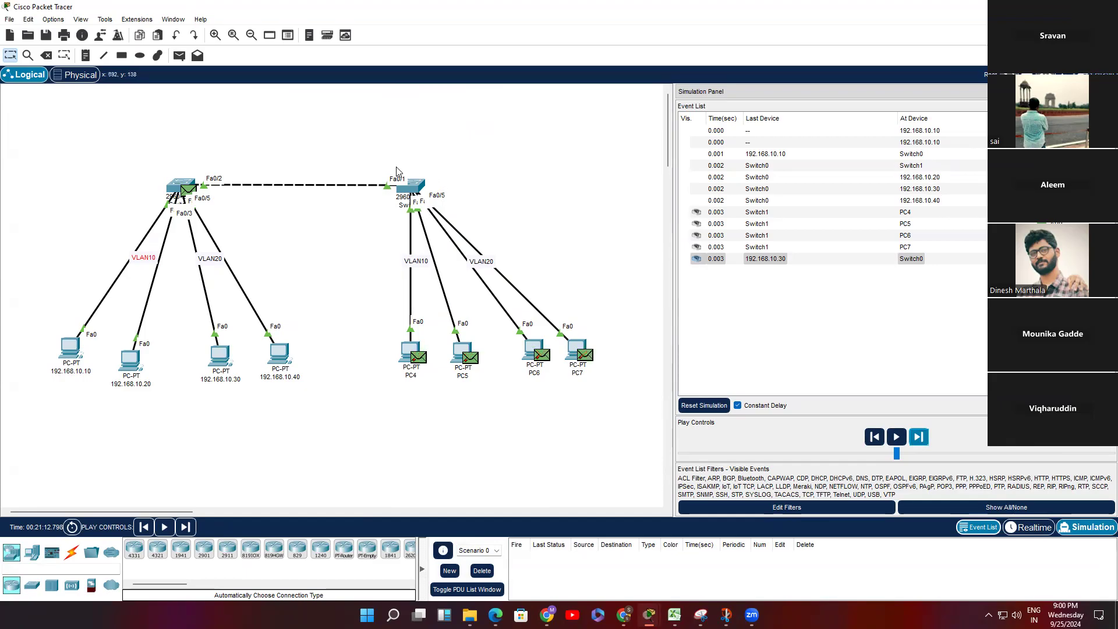
{"action": "mouse_move", "coordinate": [60, 359]}
{"action": "left_mouse_down"}
{"action": "mouse_move", "coordinate": [220, 364]}
{"action": "mouse_move", "coordinate": [76, 329]}
{"action": "mouse_move", "coordinate": [42, 336]}
{"action": "mouse_move", "coordinate": [201, 335]}
{"action": "mouse_move", "coordinate": [407, 358]}
{"action": "mouse_move", "coordinate": [77, 356]}
{"action": "mouse_move", "coordinate": [61, 345]}
{"action": "left_mouse_up"}
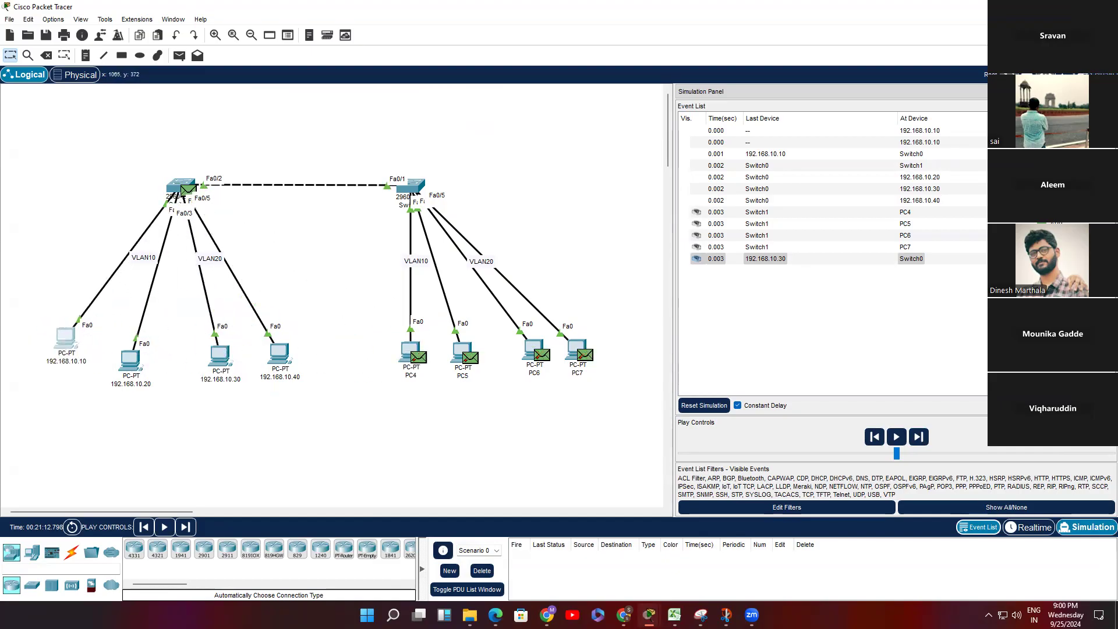
{"action": "left_click", "coordinate": [961, 200]}
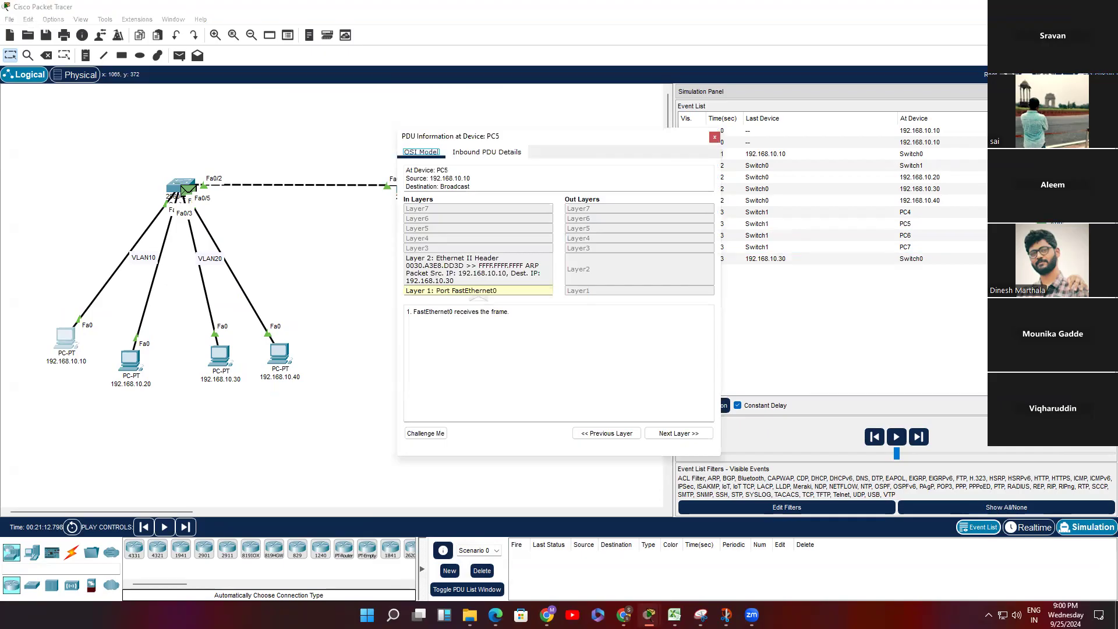
{"action": "left_click", "coordinate": [1048, 189]}
{"action": "left_click", "coordinate": [1048, 177]}
{"action": "left_click", "coordinate": [1048, 165]}
{"action": "left_click", "coordinate": [1048, 153]}
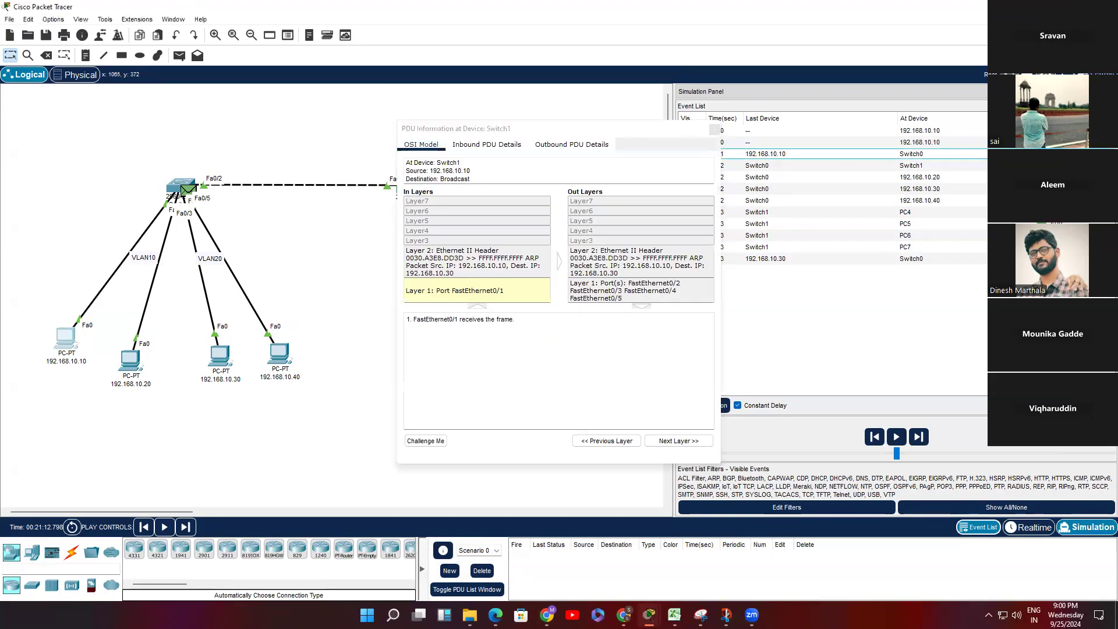
{"action": "left_click", "coordinate": [1051, 142]}
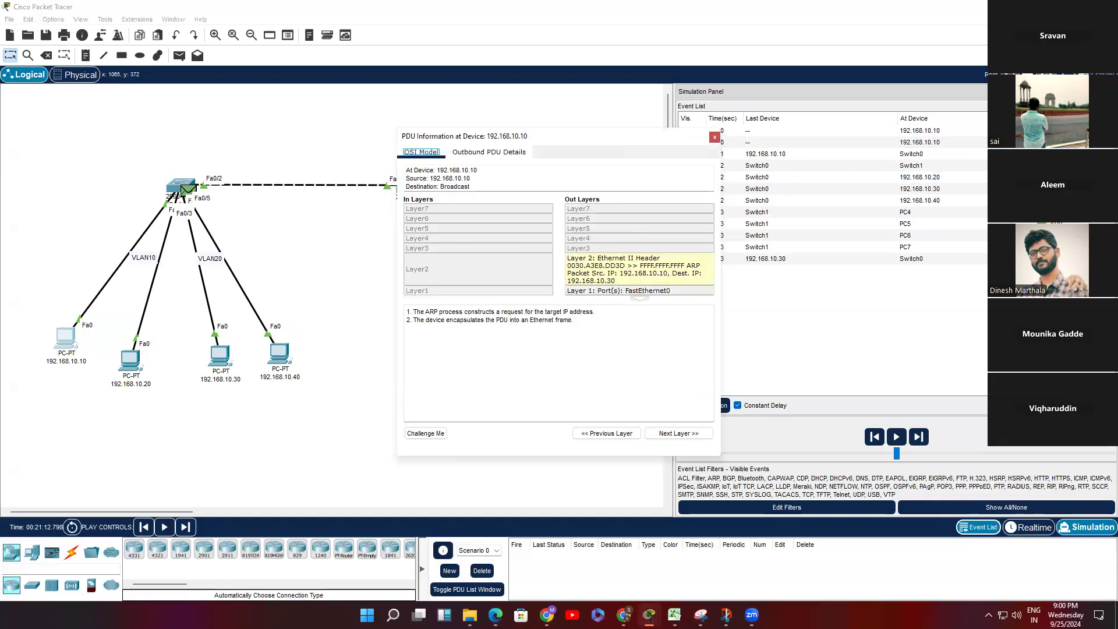
Inspect the PDU details from the last Switch0 event back to the one at 192.168.10.20, and close the details.
{"action": "left_click", "coordinate": [1048, 258]}
{"action": "left_click", "coordinate": [1048, 246]}
{"action": "left_click", "coordinate": [1048, 235]}
{"action": "left_click", "coordinate": [1048, 224]}
{"action": "left_click", "coordinate": [1048, 212]}
{"action": "left_click", "coordinate": [1048, 200]}
{"action": "left_click", "coordinate": [1048, 189]}
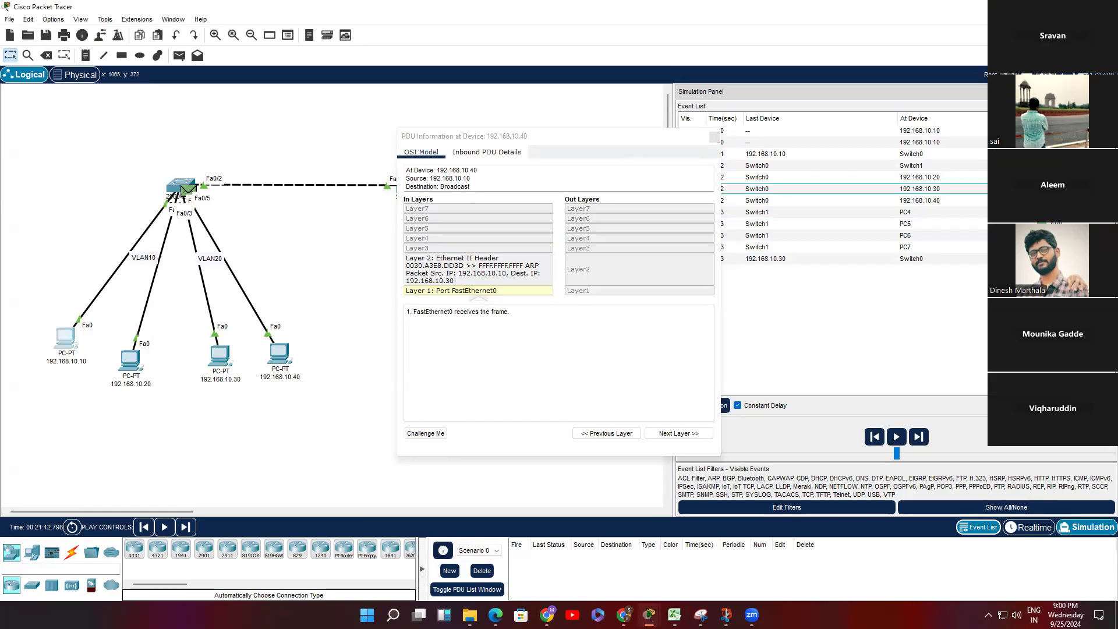
{"action": "left_click", "coordinate": [1048, 177]}
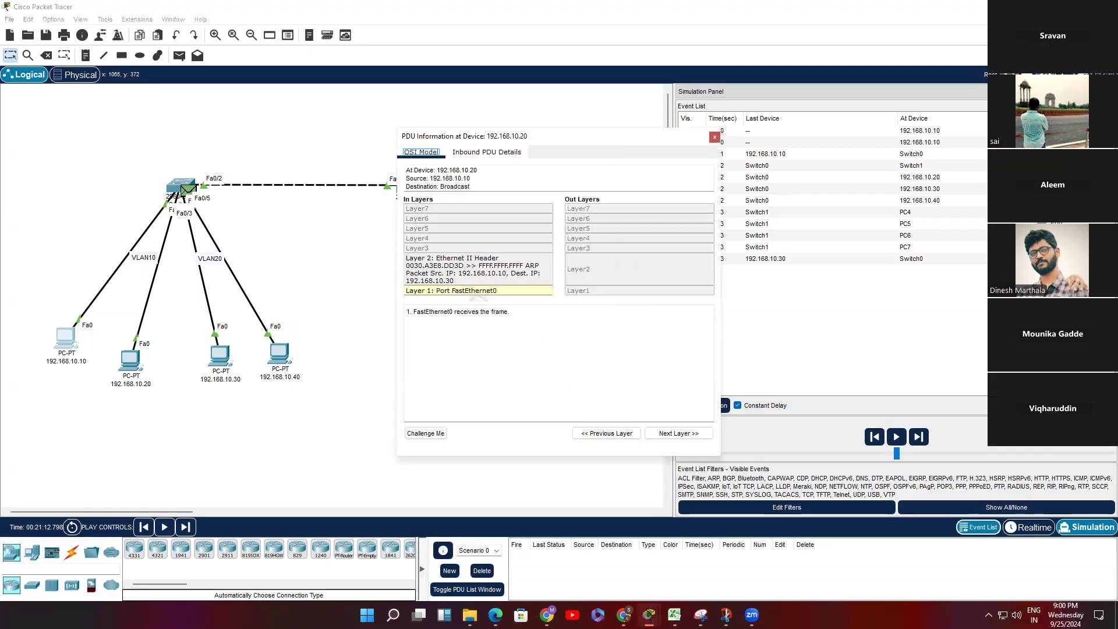
{"action": "left_click", "coordinate": [715, 137]}
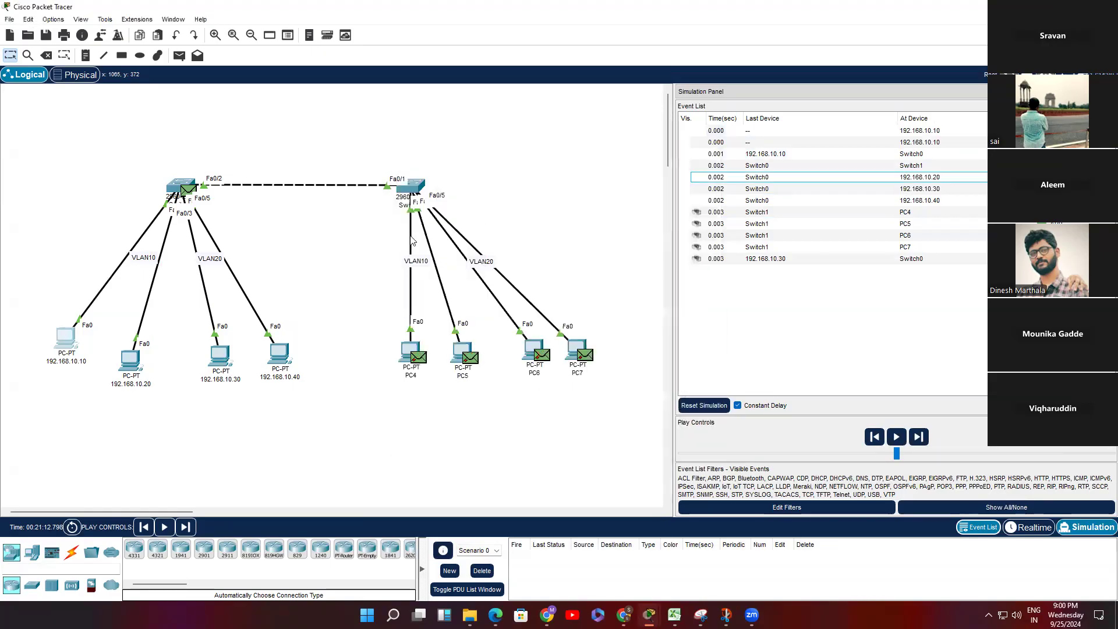
Advance the simulation by one event and inspect the Layer 2 details of the PDU at 192.168.10.10.
{"action": "left_click", "coordinate": [918, 443]}
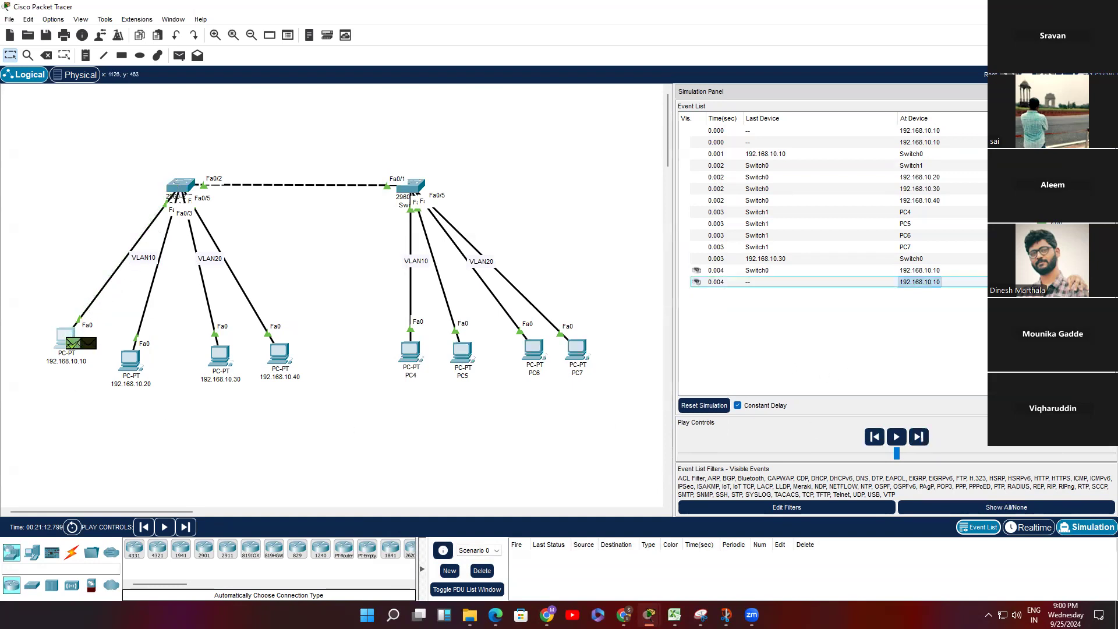
{"action": "left_click", "coordinate": [74, 343]}
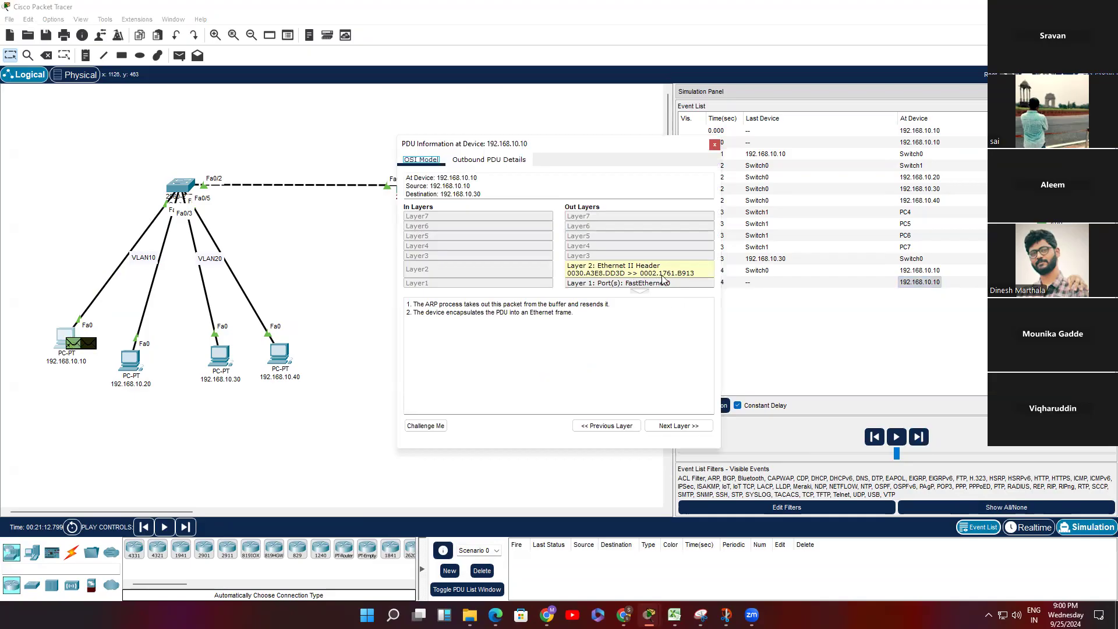
Display Switch0's MAC address table with show mac-address-table.
{"action": "left_click", "coordinate": [182, 189]}
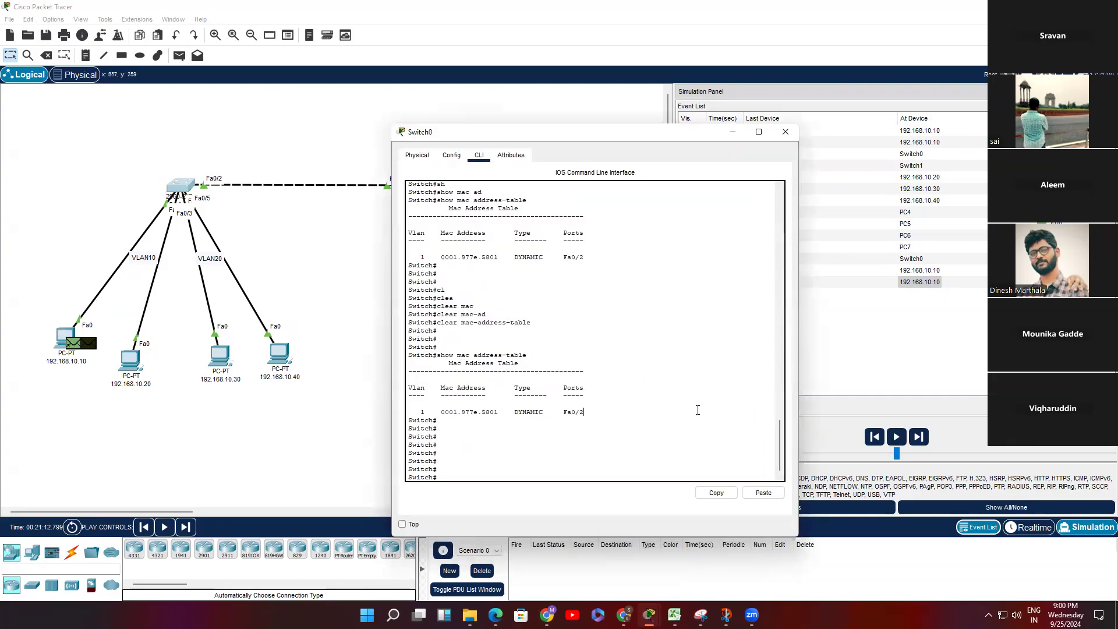
{"action": "key", "text": "Return"}
{"action": "key", "text": "Return"}
{"action": "type", "text": "sh"}
{"action": "key", "text": "Tab"}
{"action": "type", "text": "mac"}
{"action": "key", "text": "Tab"}
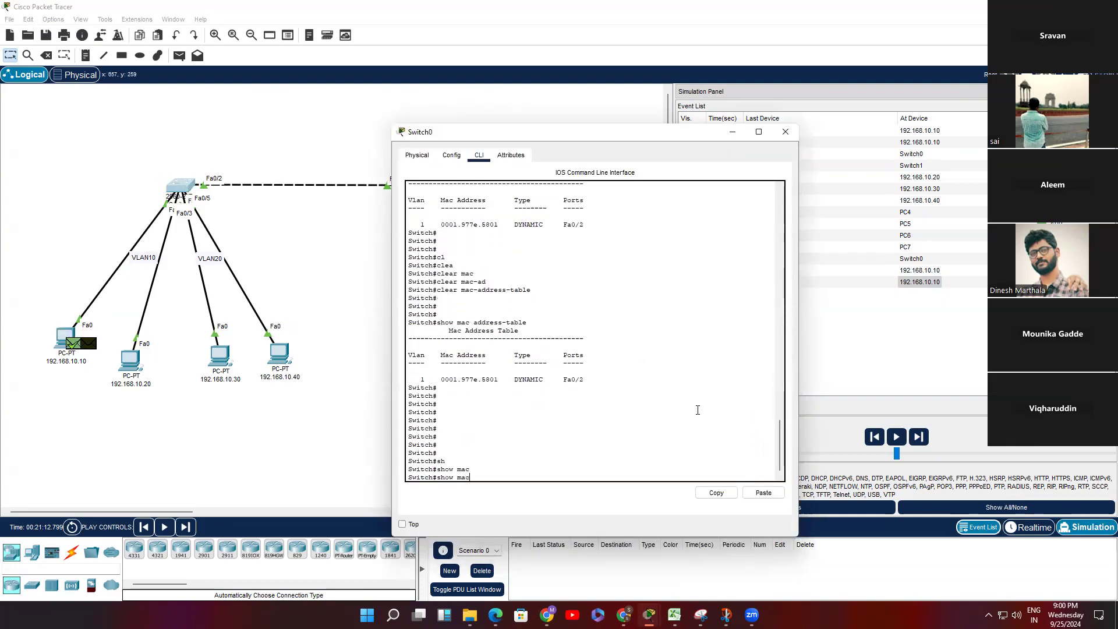
{"action": "type", "text": "-a"}
{"action": "key", "text": "Tab"}
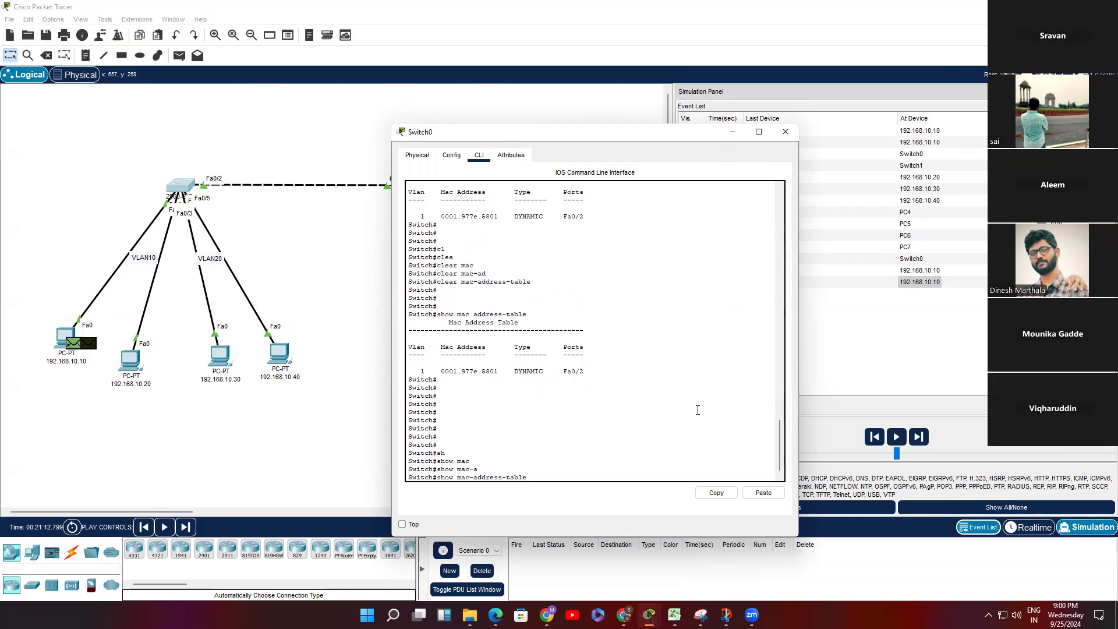
{"action": "key", "text": "Return"}
{"action": "key", "text": "Return"}
{"action": "key", "text": "Return"}
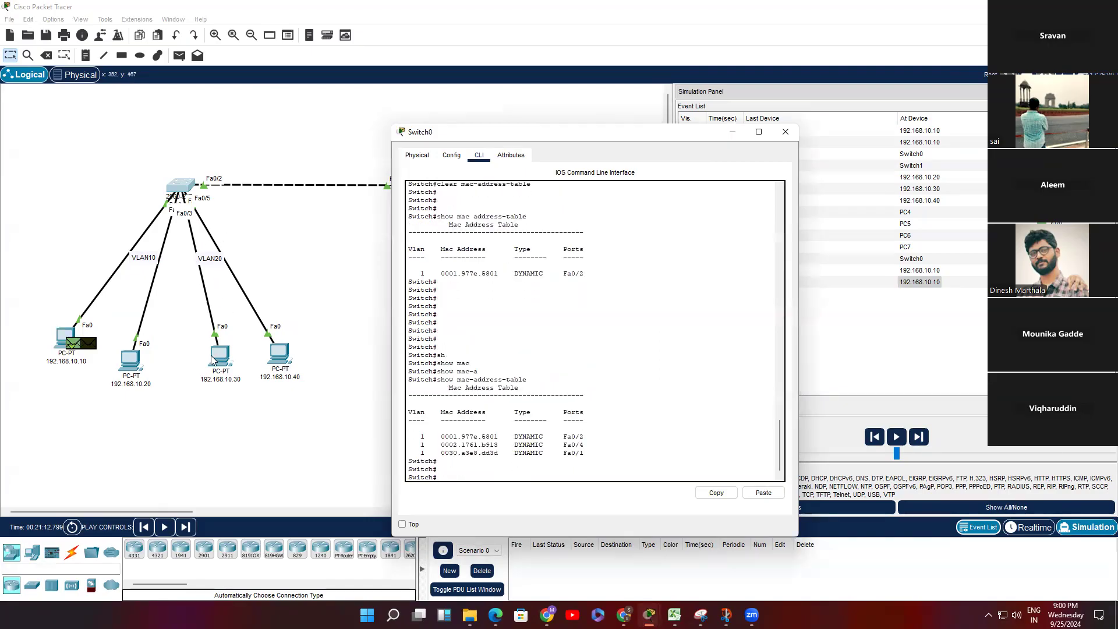
Move the 192.168.10.30 PC above Switch0 to single out its link, and highlight the dynamic entries in Switch0's MAC table.
{"action": "left_click_drag", "start_coordinate": [216, 358], "coordinate": [320, 124]}
{"action": "left_click_drag", "start_coordinate": [245, 99], "coordinate": [123, 99]}
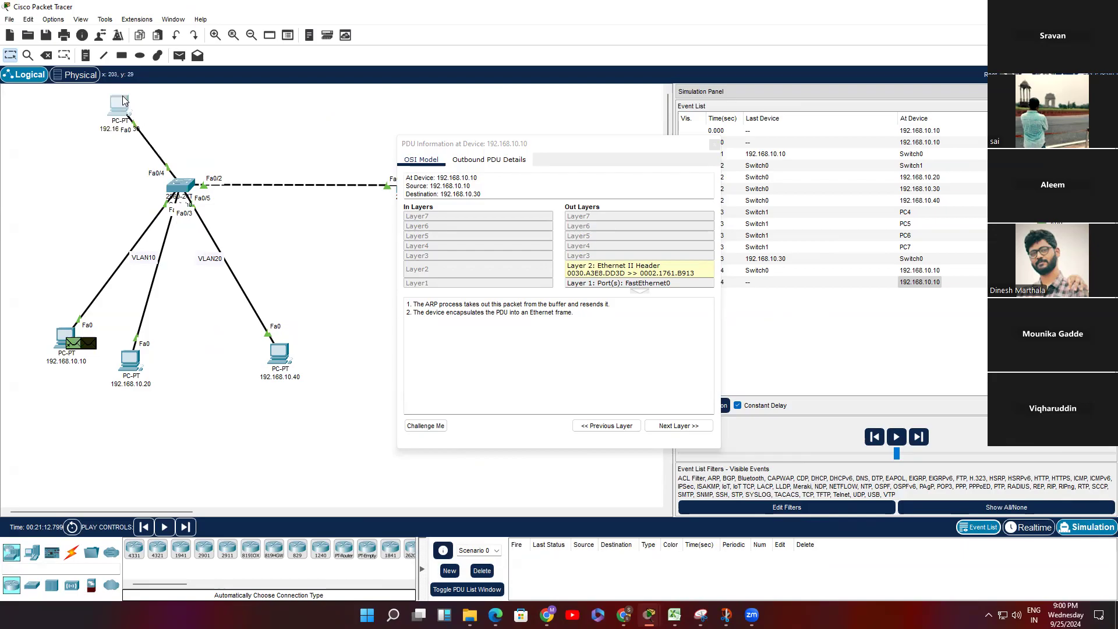
{"action": "left_click", "coordinate": [180, 186]}
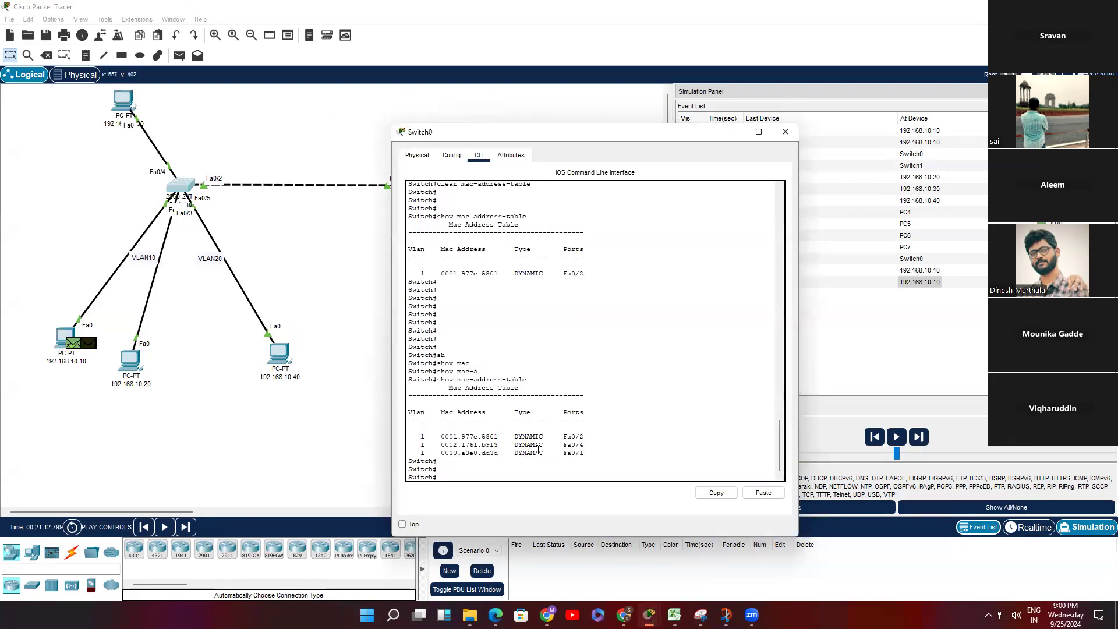
{"action": "left_click_drag", "start_coordinate": [587, 453], "coordinate": [411, 435]}
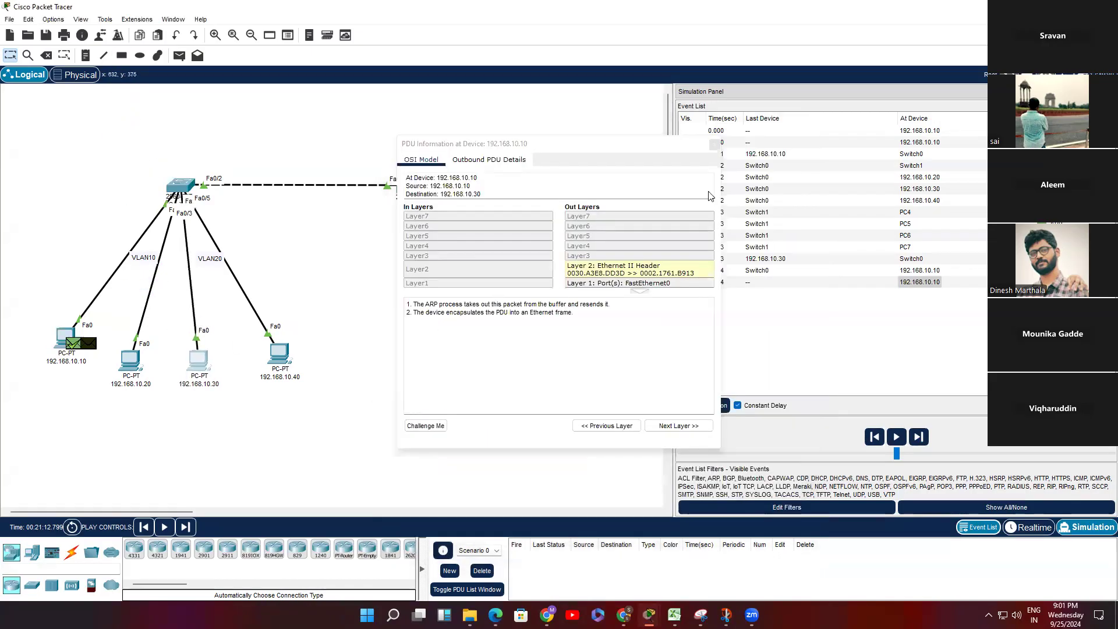
Close the PDU details, narrow the simulation event list area, and return the network to Realtime mode.
{"action": "left_click", "coordinate": [713, 143]}
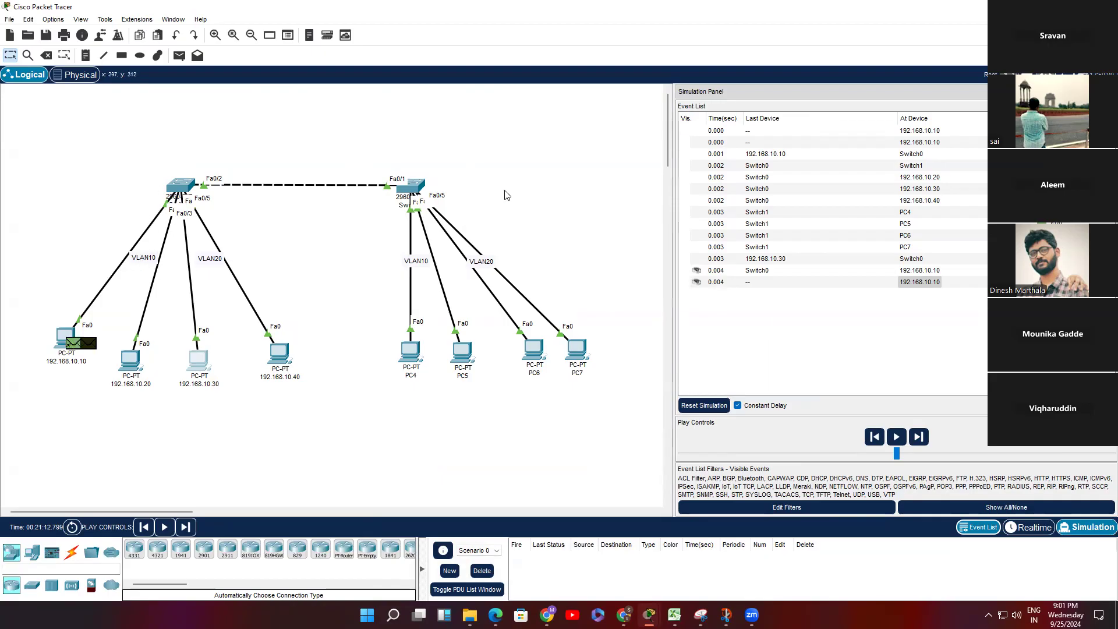
{"action": "left_click_drag", "start_coordinate": [673, 285], "coordinate": [860, 285]}
{"action": "left_click", "coordinate": [1029, 527]}
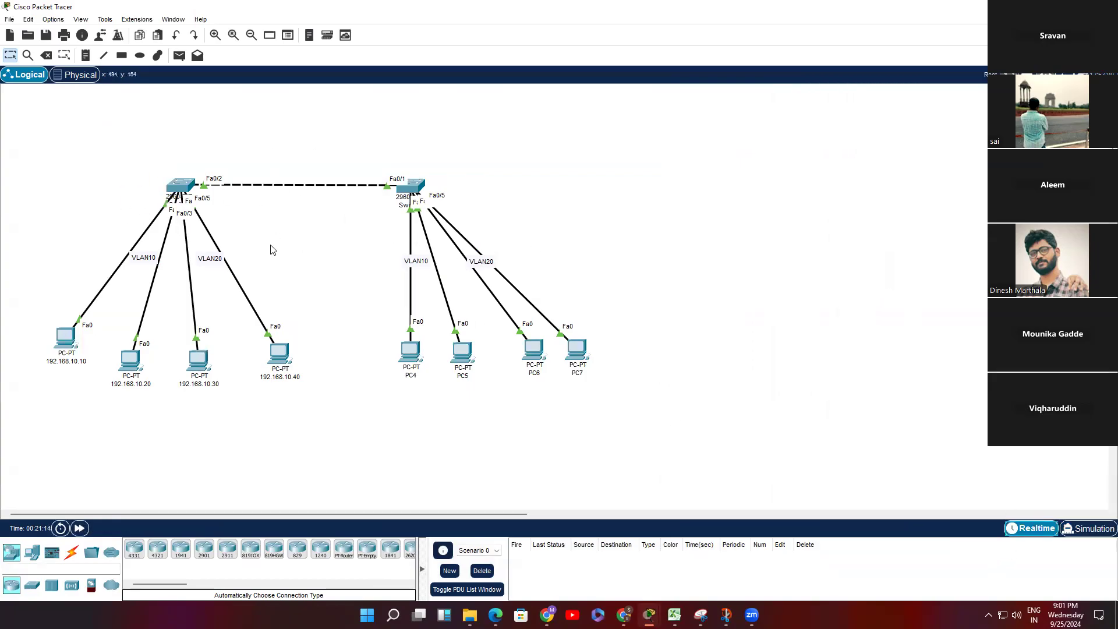
Review Switch0's MAC table entries beside the topology, and minimize its command-line window.
{"action": "left_click", "coordinate": [180, 184]}
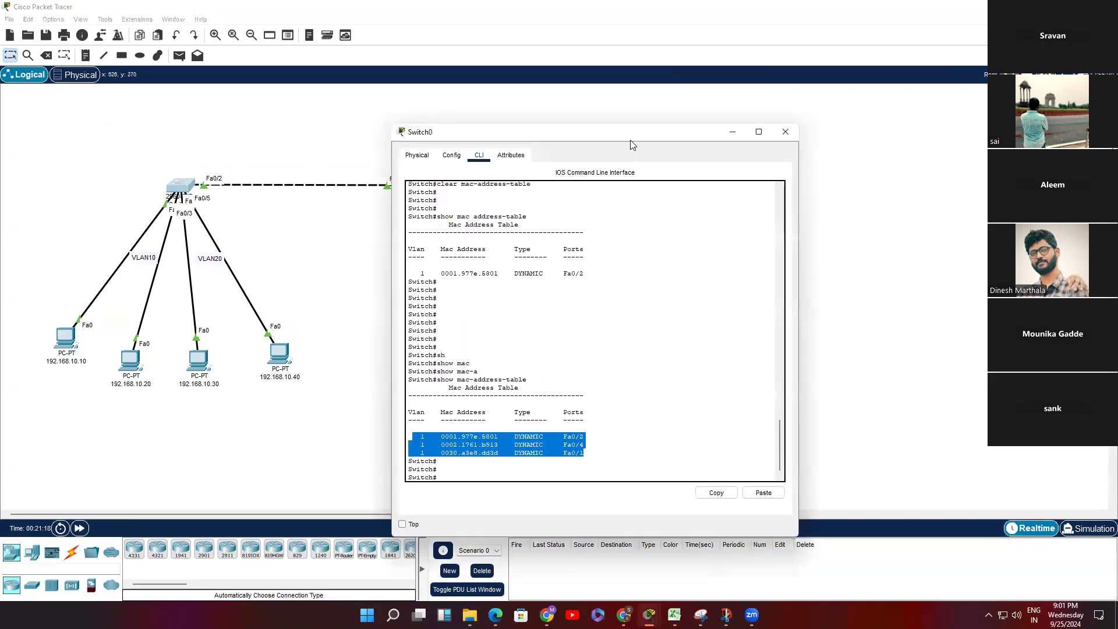
{"action": "left_click_drag", "start_coordinate": [629, 135], "coordinate": [809, 103]}
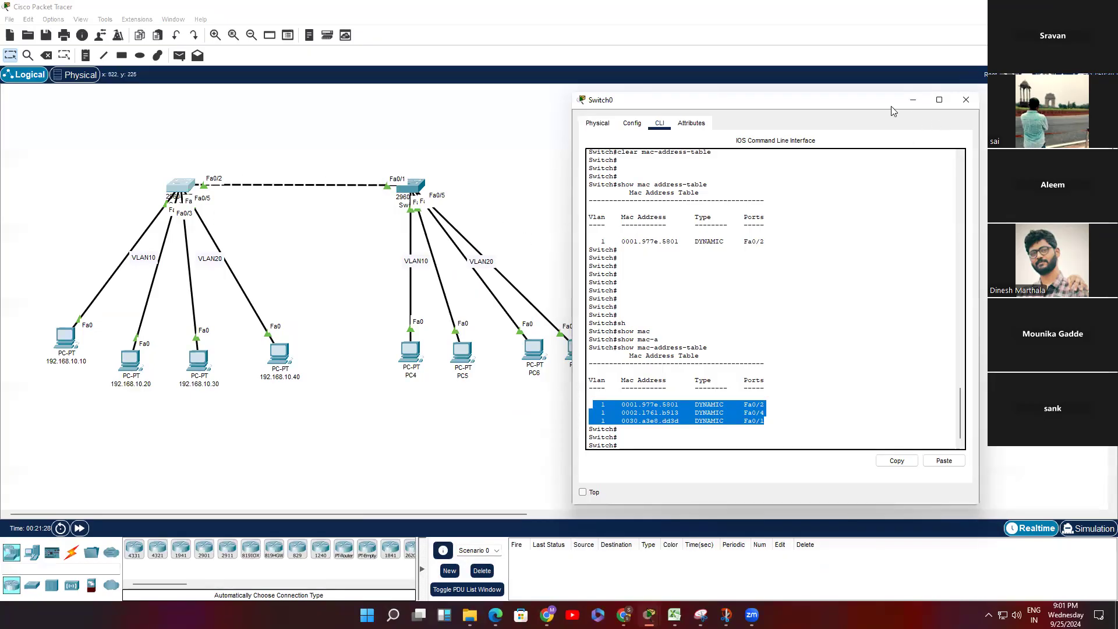
{"action": "left_click_drag", "start_coordinate": [867, 105], "coordinate": [877, 106]}
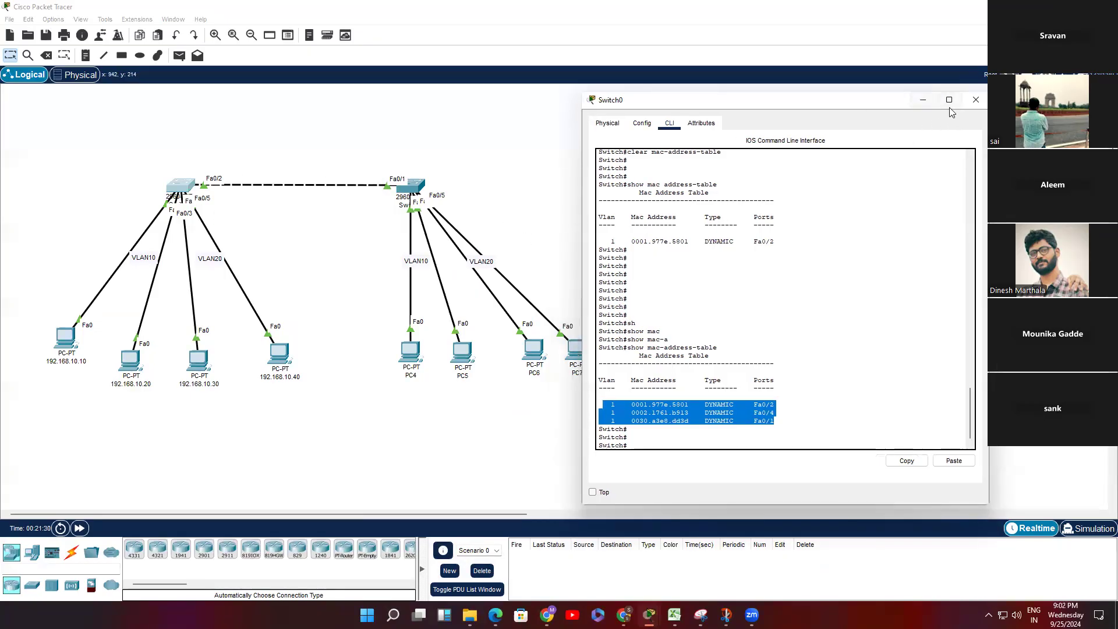
{"action": "left_click", "coordinate": [920, 106]}
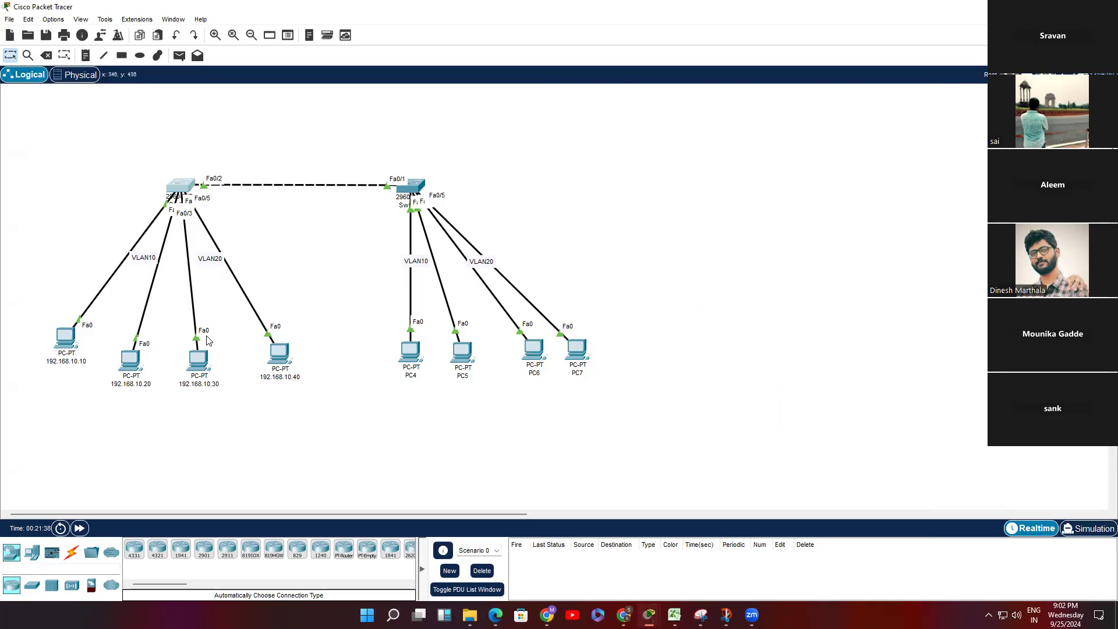
Move Switch1 with its four PCs and VLAN labels slightly farther away from Switch0 as one group.
{"action": "mouse_move", "coordinate": [69, 339]}
{"action": "left_click_drag", "start_coordinate": [364, 151], "coordinate": [658, 424]}
{"action": "left_click_drag", "start_coordinate": [406, 190], "coordinate": [740, 138]}
{"action": "left_click_drag", "start_coordinate": [502, 210], "coordinate": [440, 188]}
{"action": "left_click", "coordinate": [588, 188]}
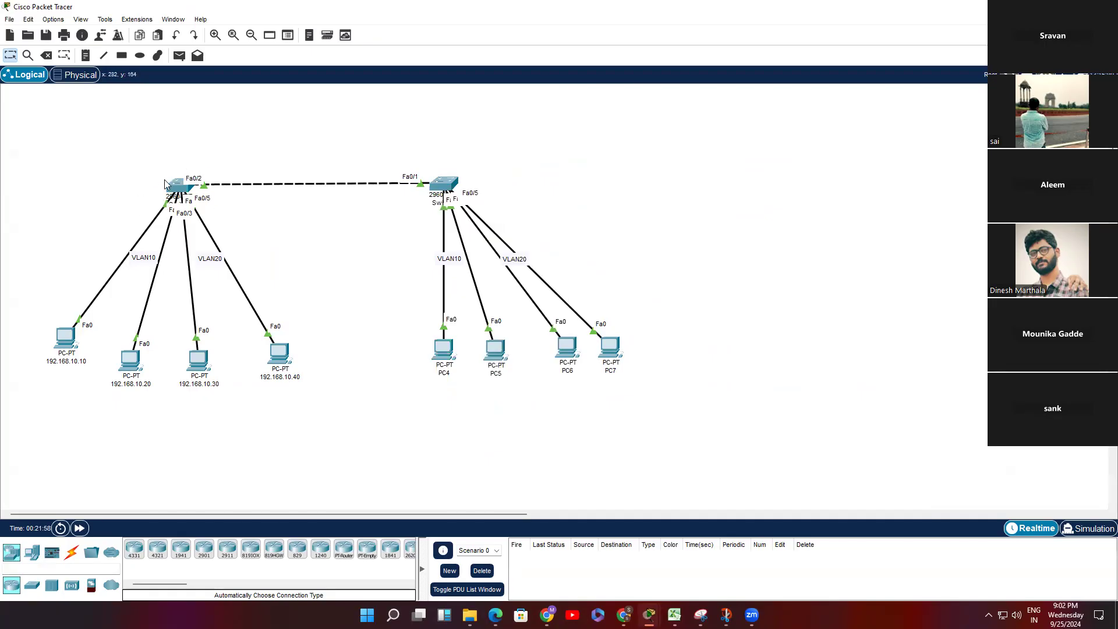
Adjust the layout by slightly repositioning Switch0, the 192.168.10.10 and 192.168.10.30 PCs, PC4 and PC5.
{"action": "mouse_move", "coordinate": [72, 340]}
{"action": "left_mouse_down"}
{"action": "mouse_move", "coordinate": [88, 314]}
{"action": "mouse_move", "coordinate": [73, 306]}
{"action": "mouse_move", "coordinate": [216, 318]}
{"action": "mouse_move", "coordinate": [212, 335]}
{"action": "mouse_move", "coordinate": [60, 344]}
{"action": "left_mouse_up"}
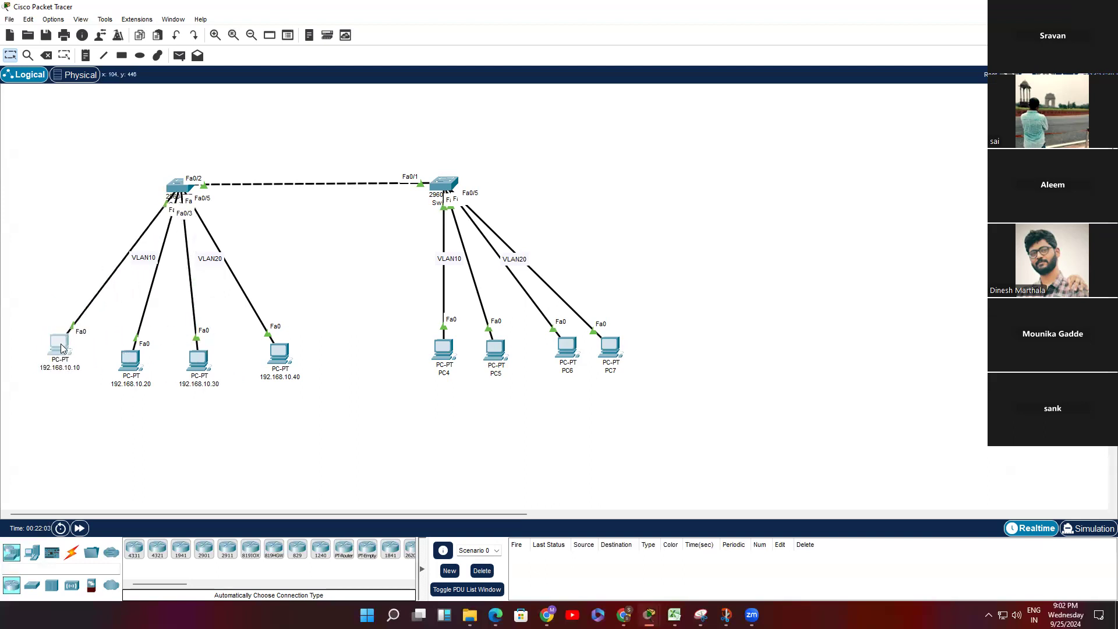
{"action": "left_click", "coordinate": [176, 192]}
{"action": "mouse_move", "coordinate": [176, 192]}
{"action": "left_mouse_down"}
{"action": "mouse_move", "coordinate": [211, 152]}
{"action": "mouse_move", "coordinate": [442, 180]}
{"action": "mouse_move", "coordinate": [337, 145]}
{"action": "mouse_move", "coordinate": [165, 188]}
{"action": "mouse_move", "coordinate": [216, 177]}
{"action": "mouse_move", "coordinate": [176, 200]}
{"action": "mouse_move", "coordinate": [274, 197]}
{"action": "mouse_move", "coordinate": [163, 196]}
{"action": "left_mouse_up"}
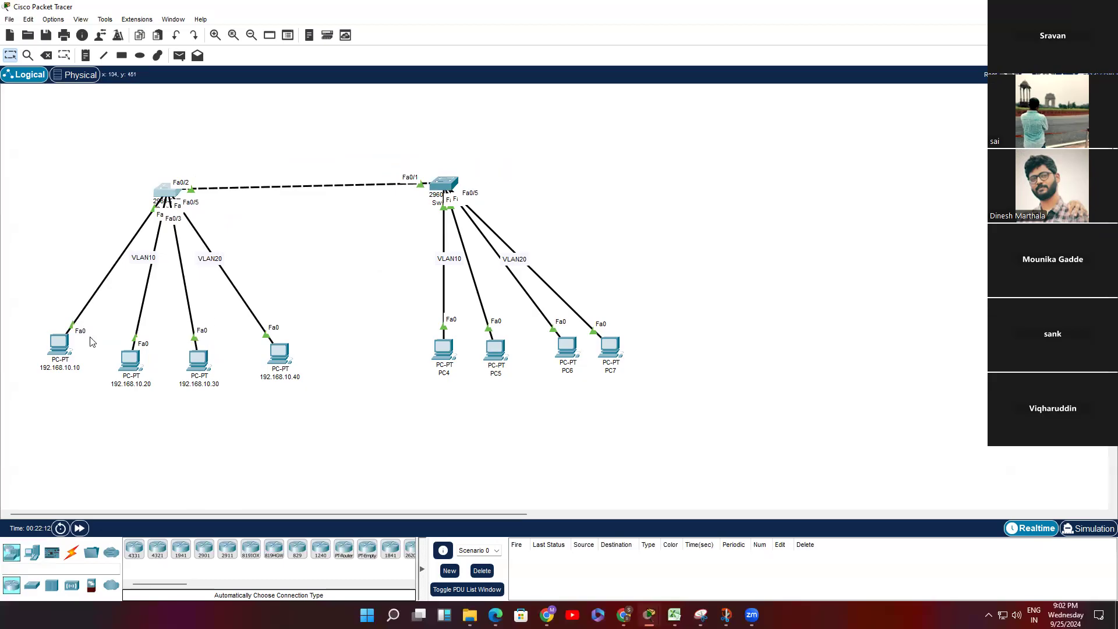
{"action": "mouse_move", "coordinate": [434, 353]}
{"action": "left_mouse_down"}
{"action": "mouse_move", "coordinate": [257, 285]}
{"action": "mouse_move", "coordinate": [477, 288]}
{"action": "mouse_move", "coordinate": [432, 345]}
{"action": "mouse_move", "coordinate": [419, 342]}
{"action": "left_mouse_up"}
{"action": "mouse_move", "coordinate": [492, 351]}
{"action": "left_mouse_down"}
{"action": "mouse_move", "coordinate": [157, 217]}
{"action": "mouse_move", "coordinate": [510, 347]}
{"action": "left_mouse_up"}
{"action": "left_click", "coordinate": [203, 362]}
{"action": "left_click_drag", "start_coordinate": [203, 362], "coordinate": [217, 344]}
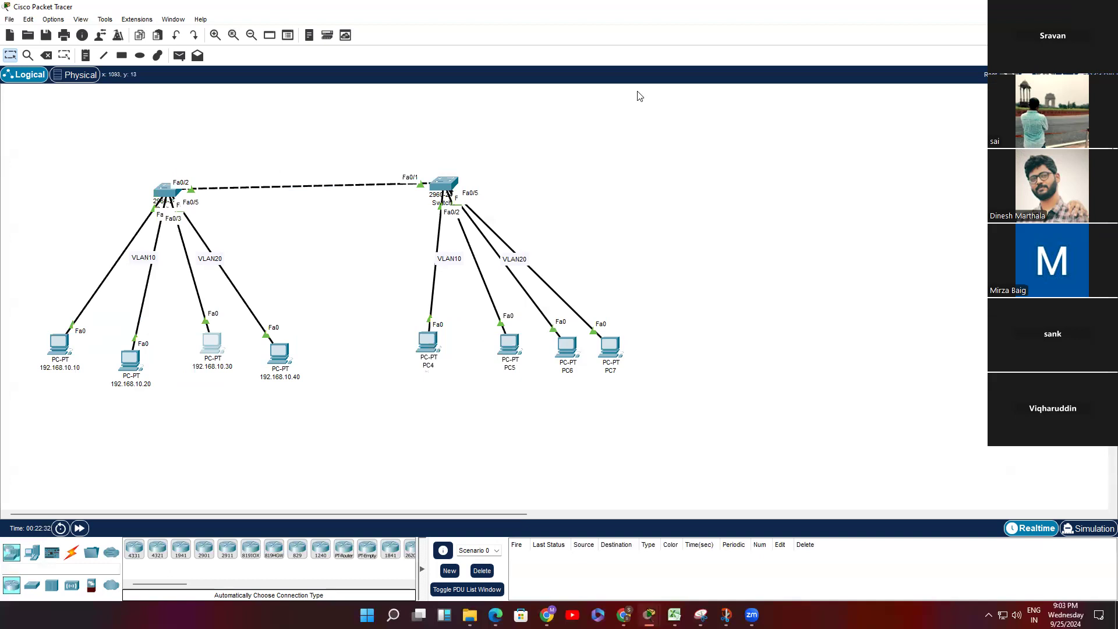
{"action": "left_click", "coordinate": [554, 65]}
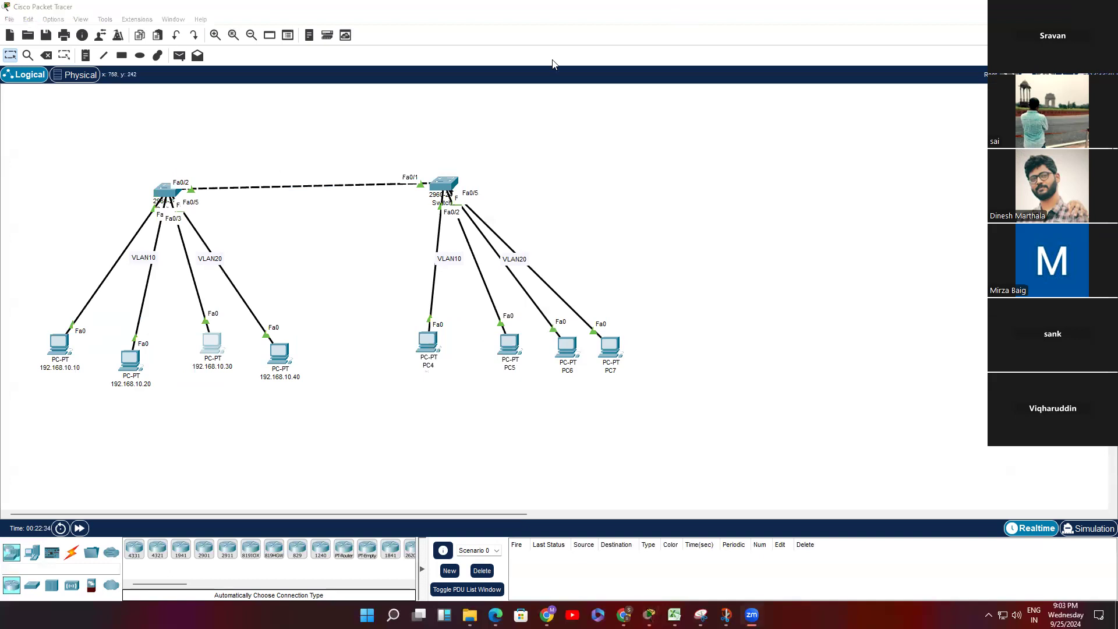